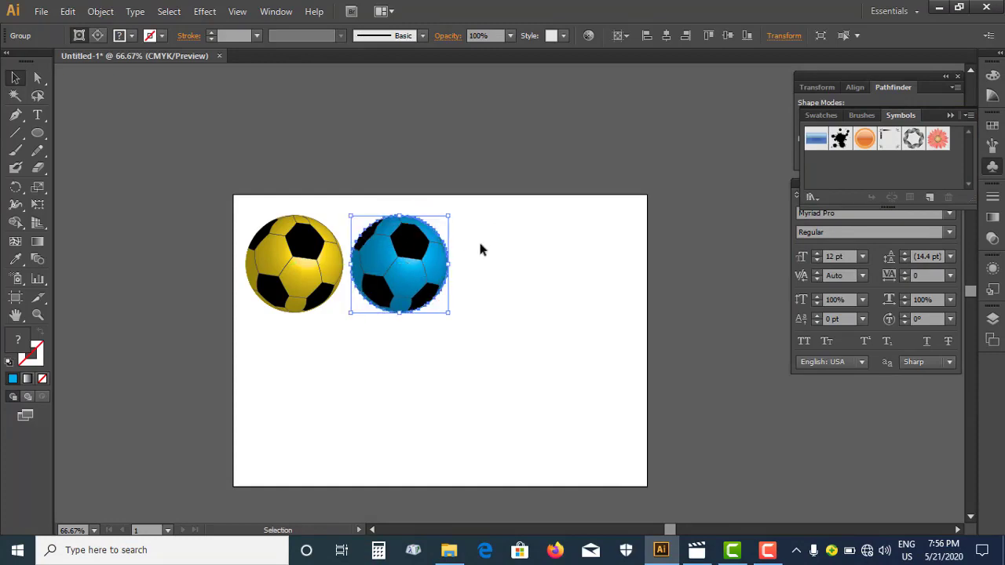
Step: Create a new A4 document with the default settings
{"action": "left_click", "coordinate": [41, 11]}
{"action": "left_click", "coordinate": [49, 28]}
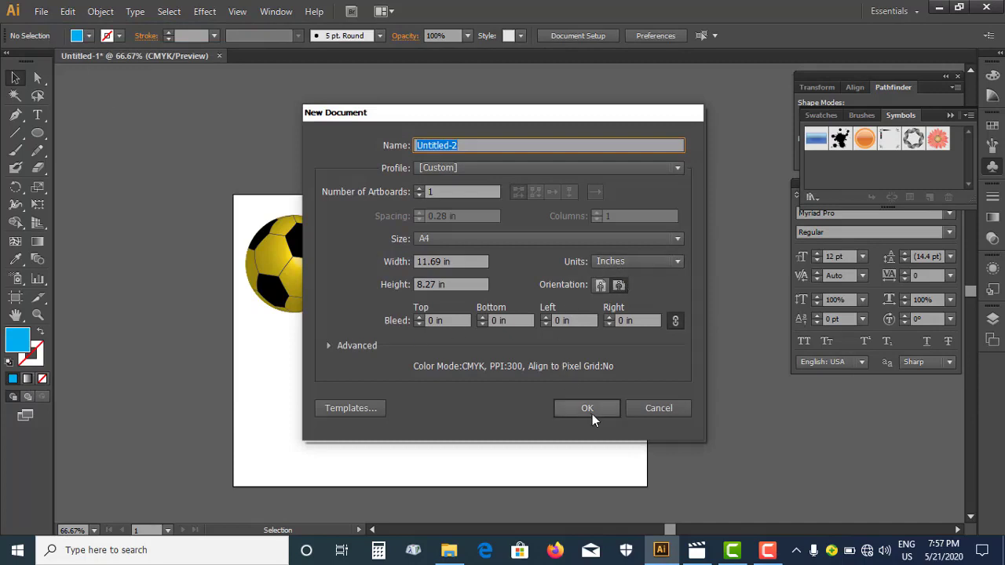
{"action": "left_click", "coordinate": [593, 414]}
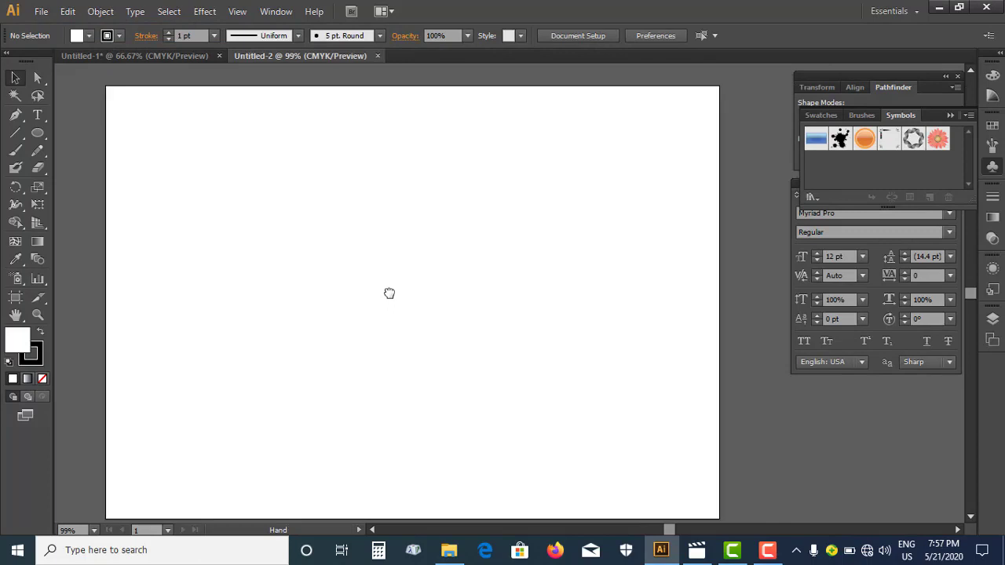
Step: Draw a six-sided polygon with a 1 in radius on the artboard
{"action": "left_click", "coordinate": [37, 133]}
{"action": "left_click_drag", "start_coordinate": [42, 133], "coordinate": [91, 190]}
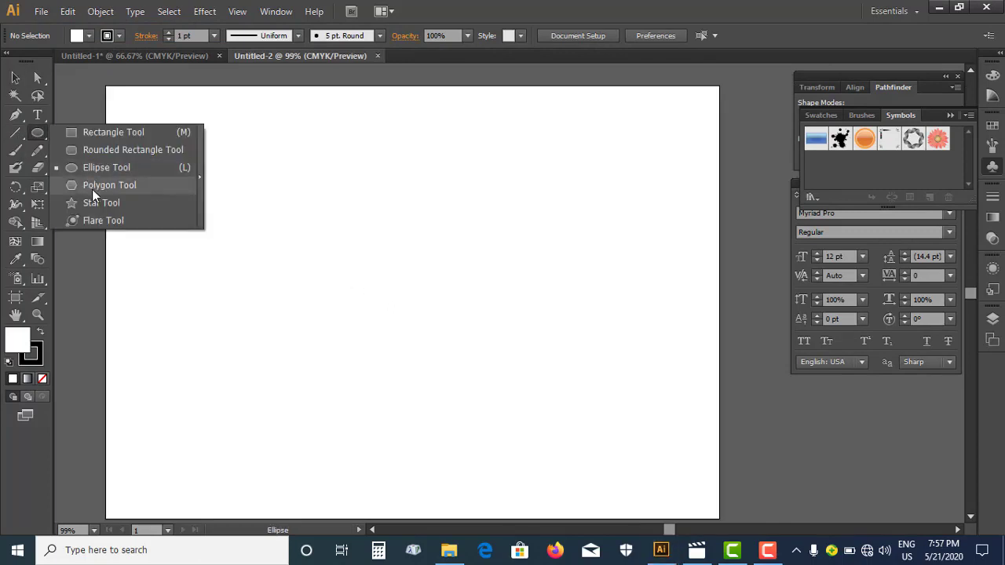
{"action": "left_click", "coordinate": [327, 245]}
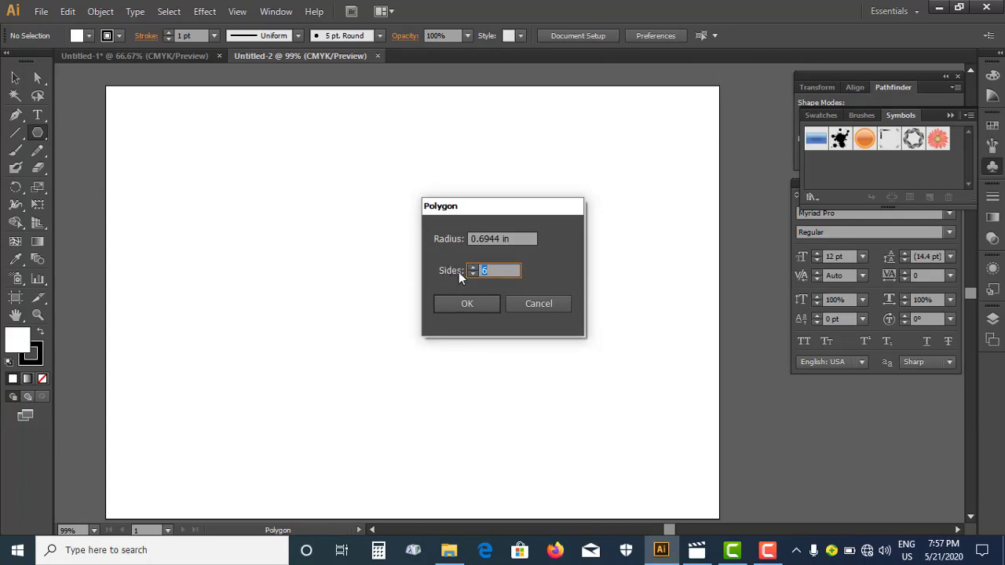
{"action": "left_click", "coordinate": [516, 238]}
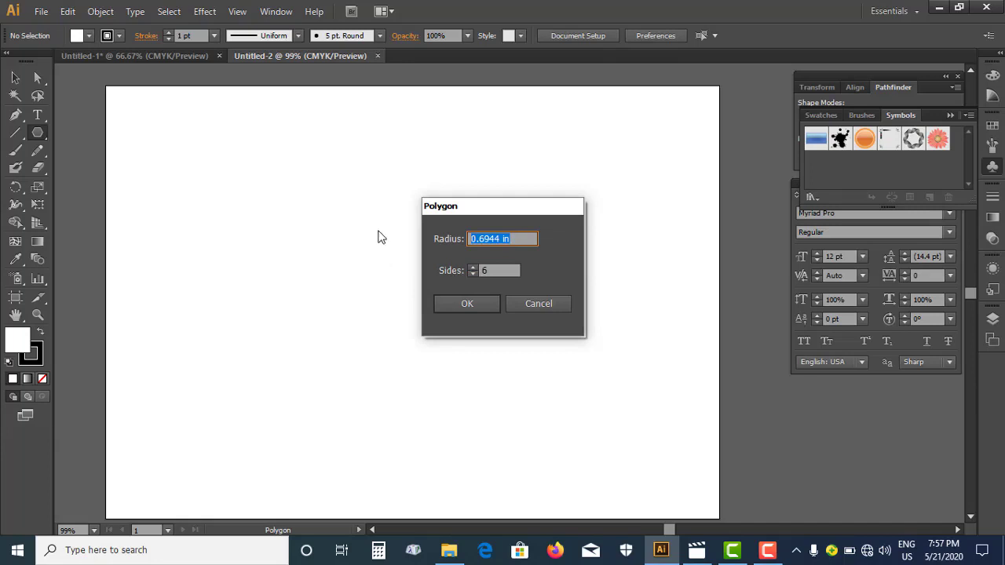
{"action": "type", "text": "1"}
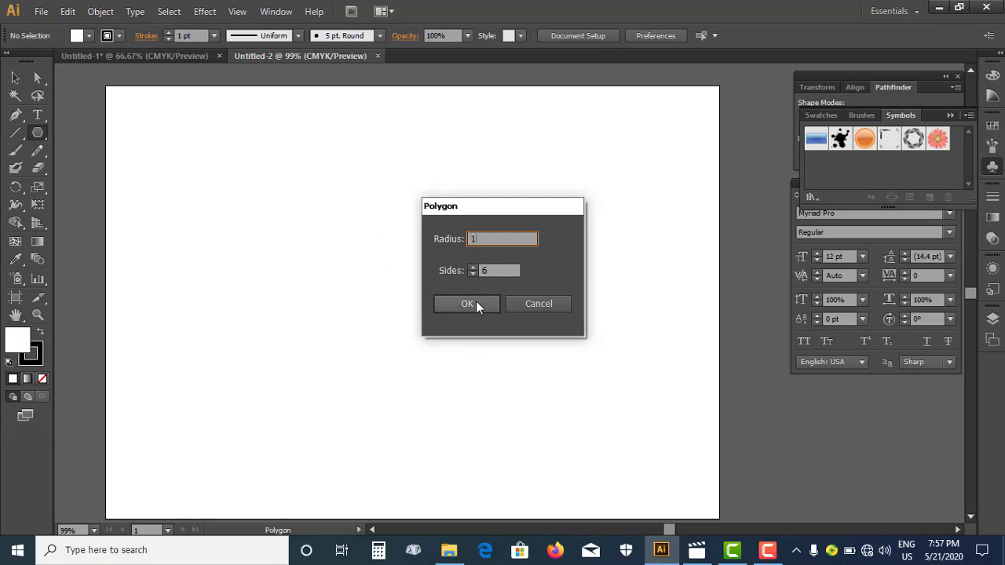
{"action": "left_click", "coordinate": [476, 302]}
{"action": "left_click", "coordinate": [15, 77]}
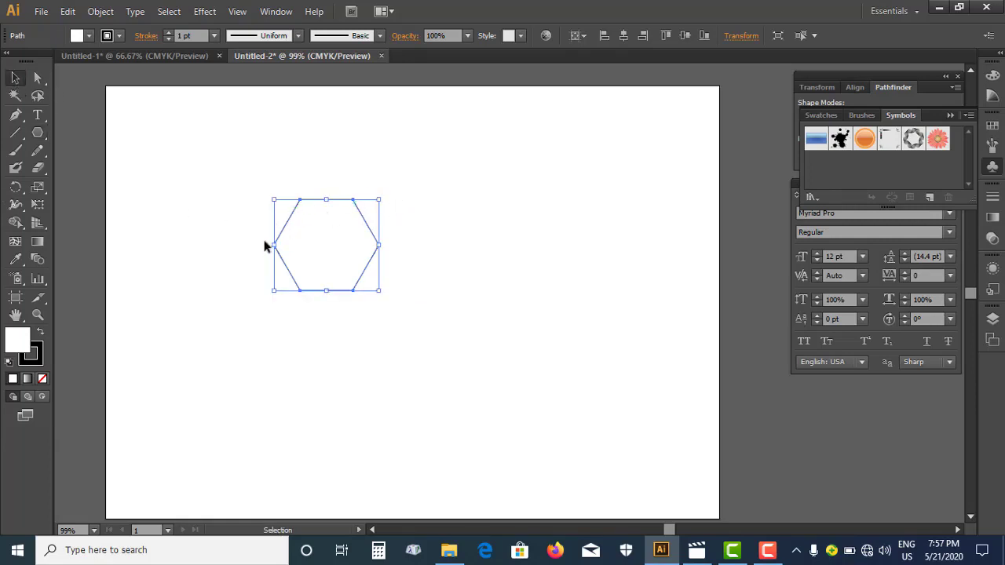
Step: Give the hexagon a black fill and no stroke, then open the Rotate dialog
{"action": "left_click", "coordinate": [425, 232]}
{"action": "left_click_drag", "start_coordinate": [237, 167], "coordinate": [409, 339]}
{"action": "left_click", "coordinate": [89, 36]}
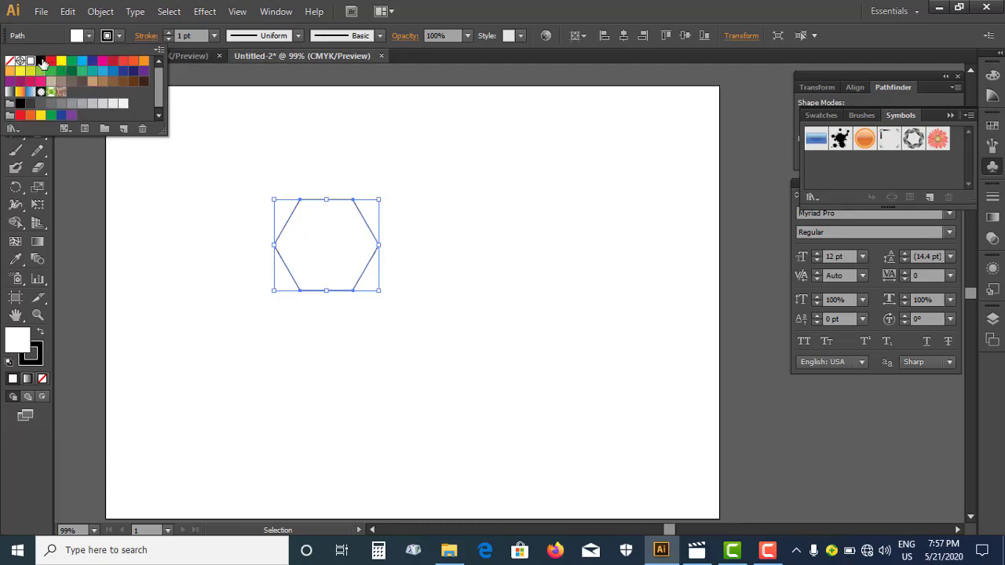
{"action": "left_click", "coordinate": [40, 61]}
{"action": "left_click", "coordinate": [119, 35]}
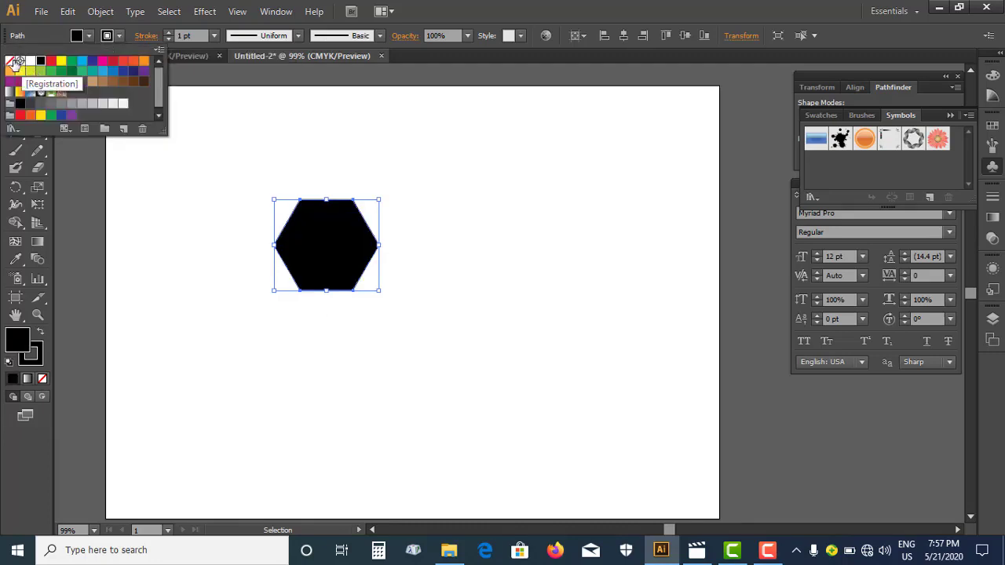
{"action": "left_click", "coordinate": [10, 61]}
{"action": "left_click", "coordinate": [444, 256]}
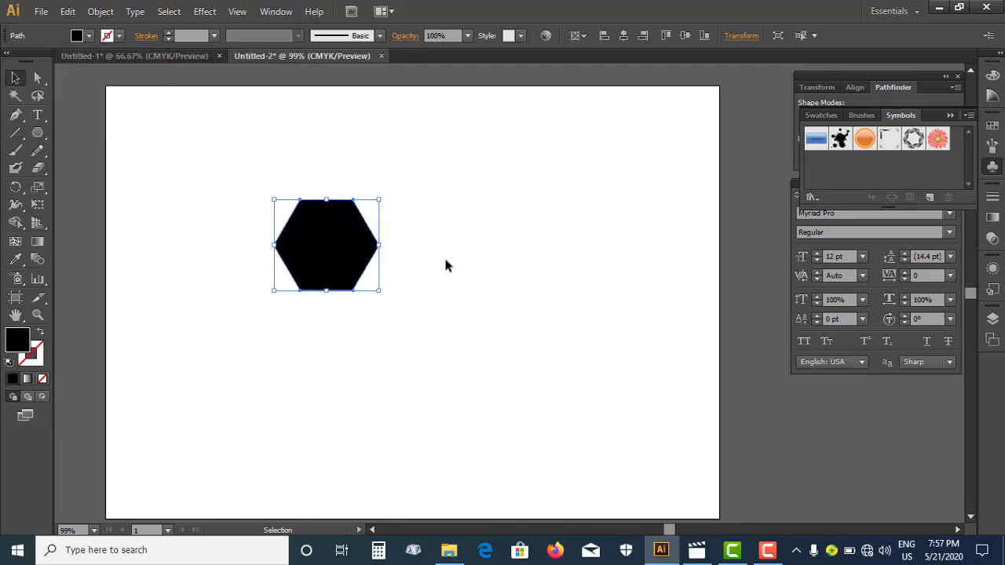
{"action": "left_click", "coordinate": [17, 188]}
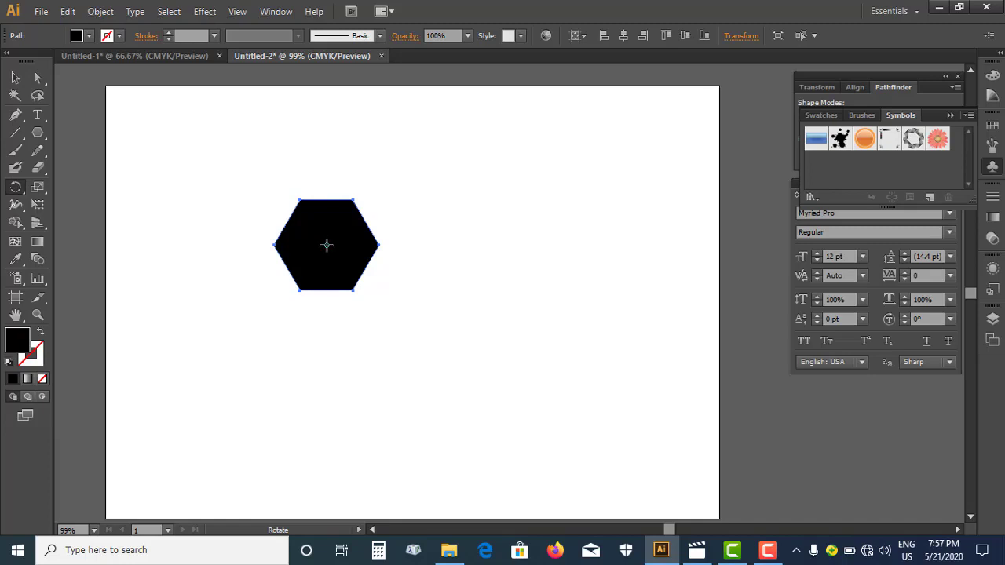
{"action": "key", "text": "Return"}
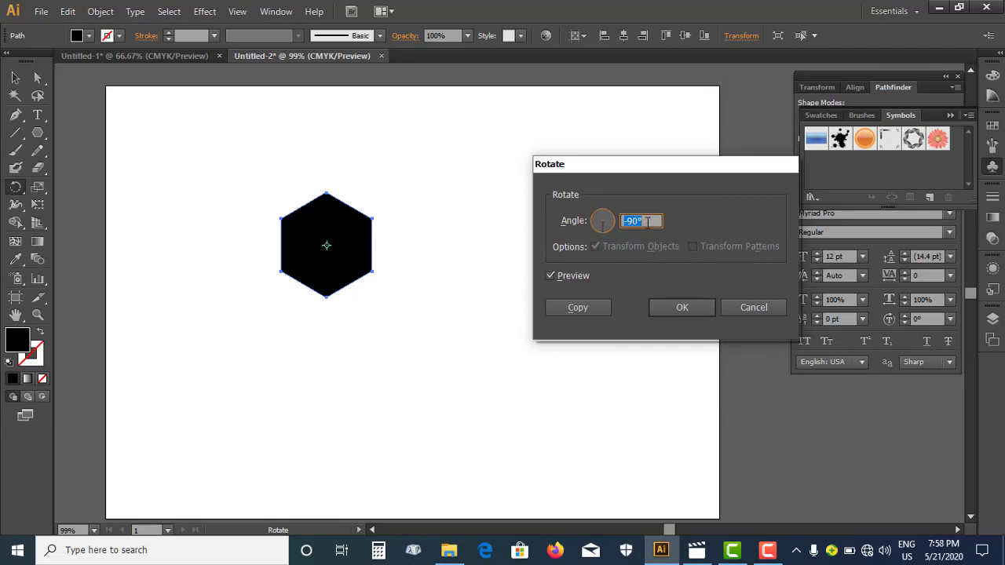
Step: Rotate the black hexagon 90° using the Rotate dialog with preview
{"action": "type", "text": "90"}
{"action": "left_click", "coordinate": [550, 276]}
{"action": "left_click", "coordinate": [551, 276]}
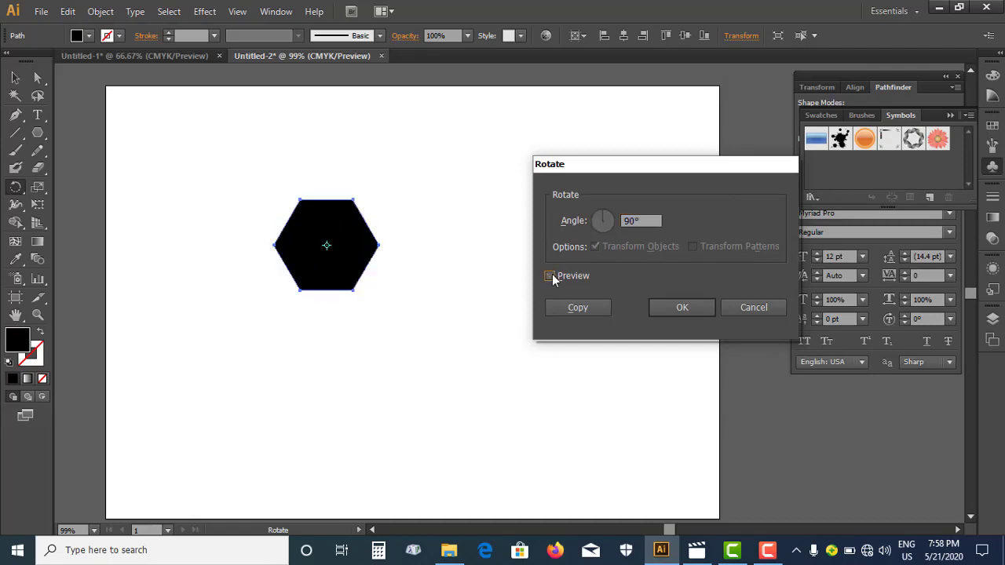
{"action": "left_click", "coordinate": [682, 308]}
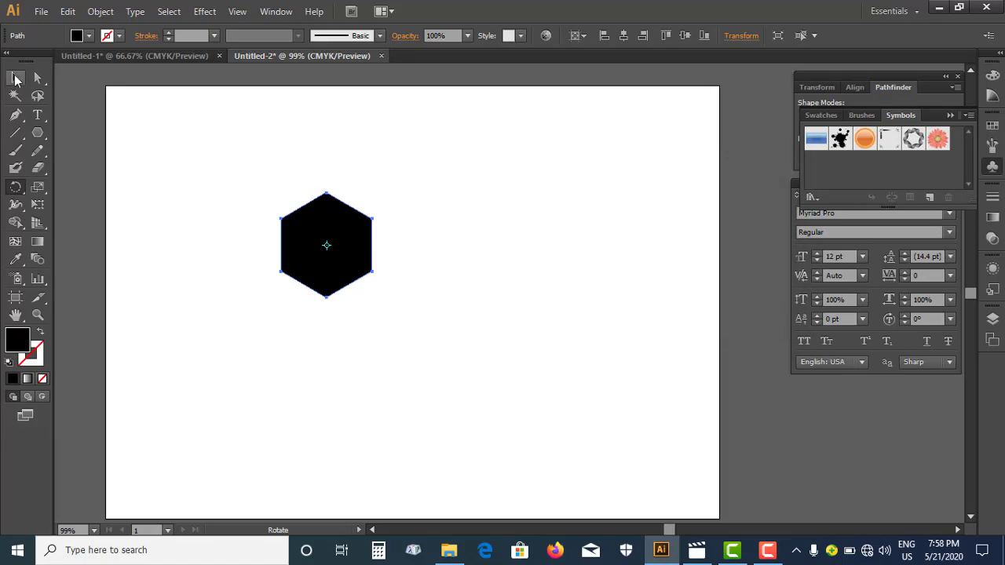
{"action": "left_click", "coordinate": [15, 78]}
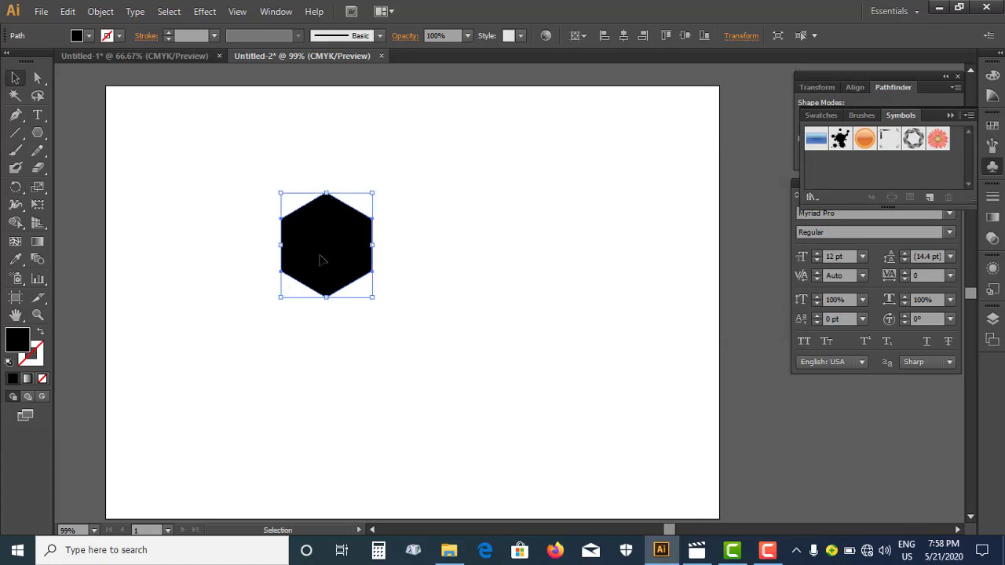
Step: Drag a copy of the hexagon against its right side and zoom in on both
{"action": "mouse_move", "coordinate": [323, 252]}
{"action": "left_mouse_down"}
{"action": "mouse_move", "coordinate": [425, 250]}
{"action": "mouse_move", "coordinate": [417, 248]}
{"action": "left_mouse_up"}
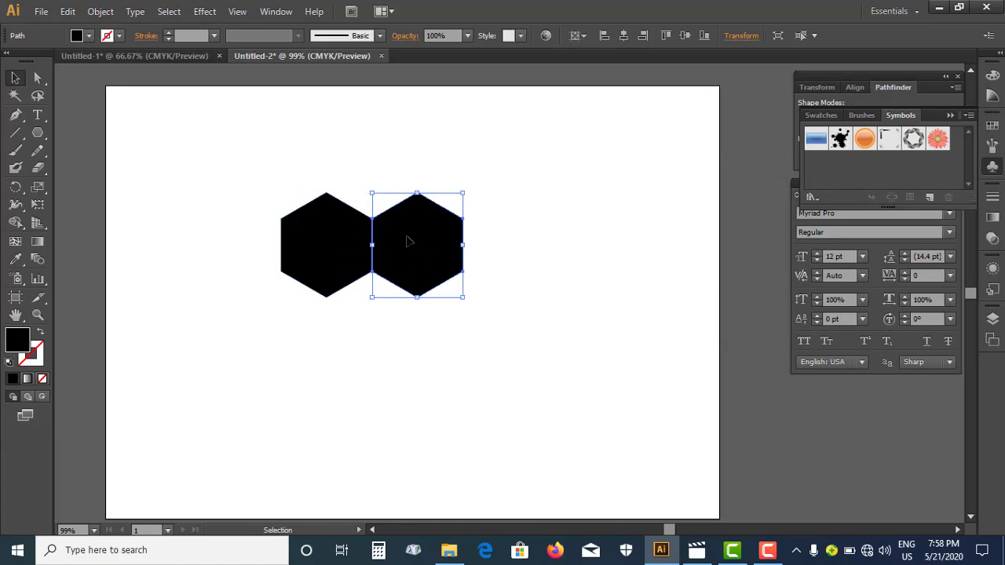
{"action": "left_click", "coordinate": [262, 184]}
{"action": "left_click_drag", "start_coordinate": [261, 185], "coordinate": [361, 322]}
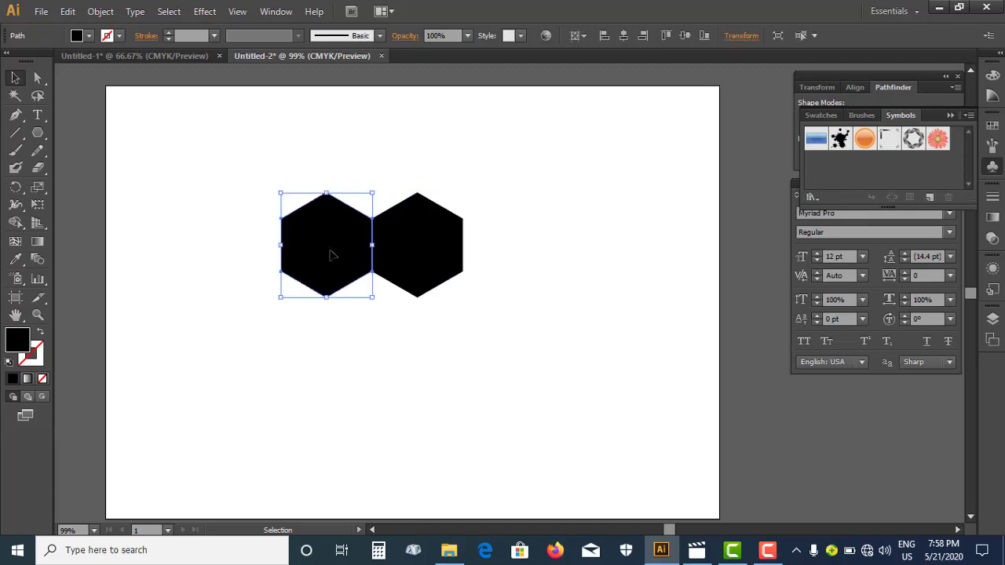
{"action": "scroll", "coordinate": [331, 255], "scroll_direction": "up", "scroll_amount": 1}
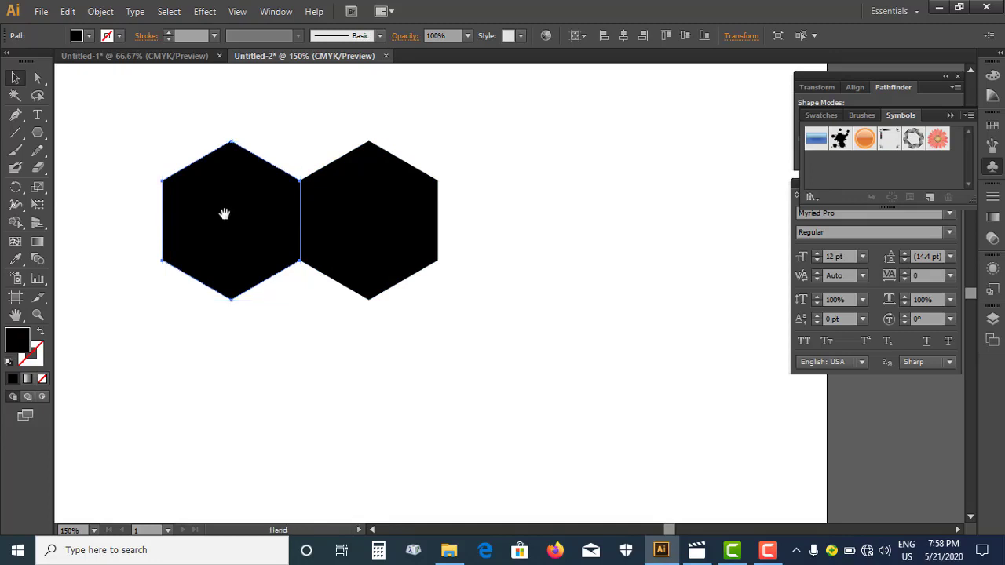
{"action": "left_click_drag", "start_coordinate": [226, 214], "coordinate": [358, 305]}
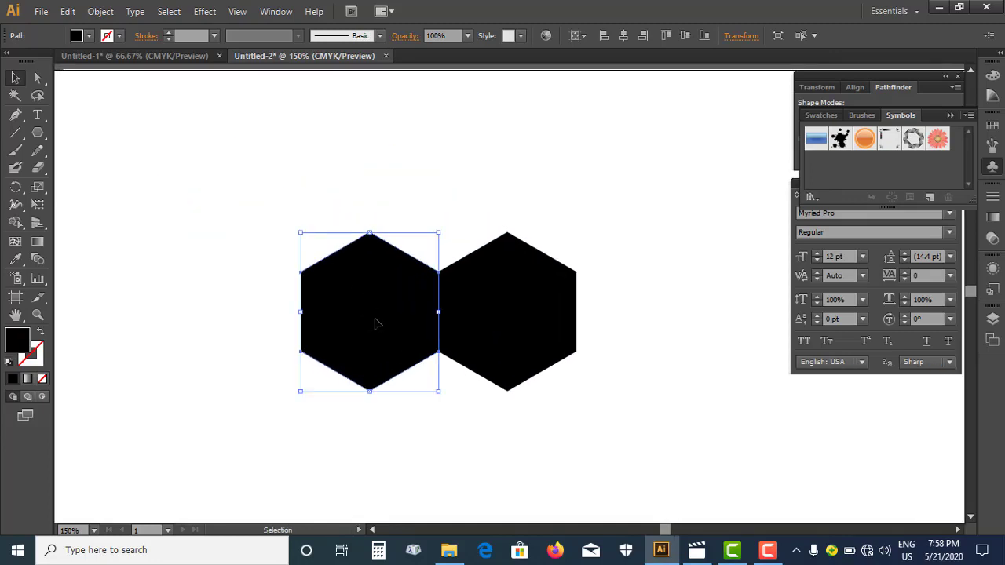
Step: Draw a 1 pt yellow vertical line through the left hexagon
{"action": "left_click", "coordinate": [15, 135]}
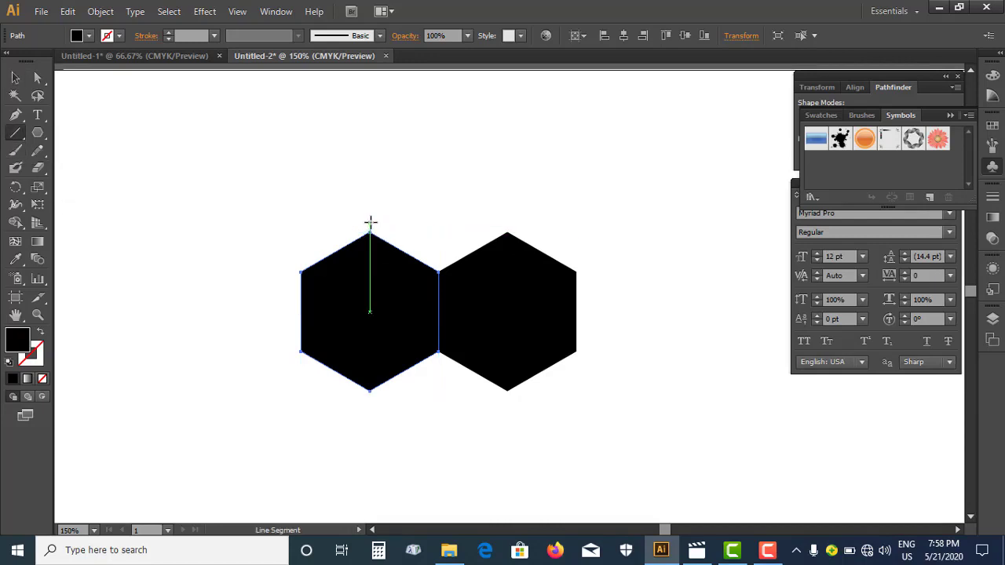
{"action": "left_click_drag", "start_coordinate": [371, 223], "coordinate": [377, 408]}
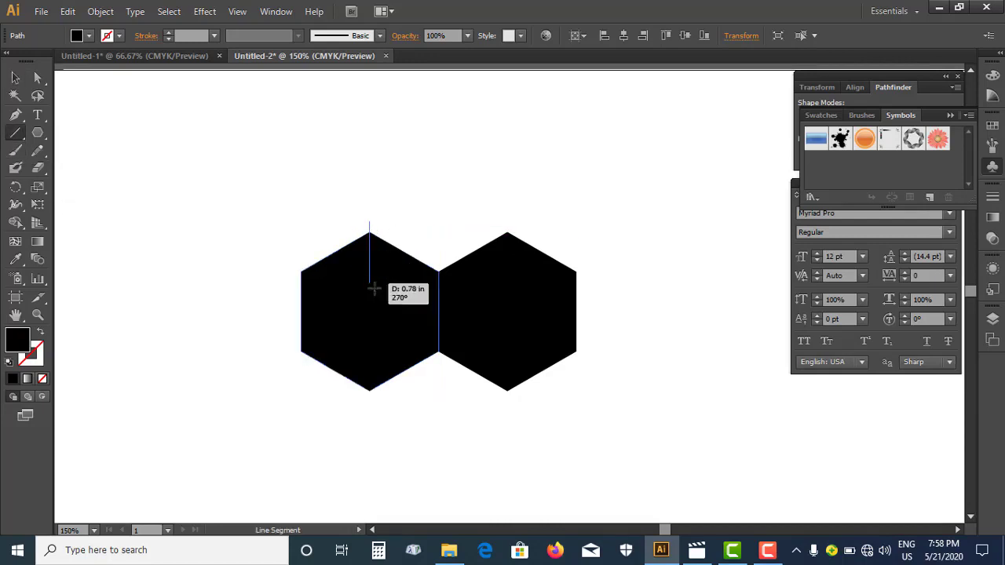
{"action": "left_click_drag", "start_coordinate": [377, 409], "coordinate": [374, 406]}
{"action": "left_click", "coordinate": [14, 77]}
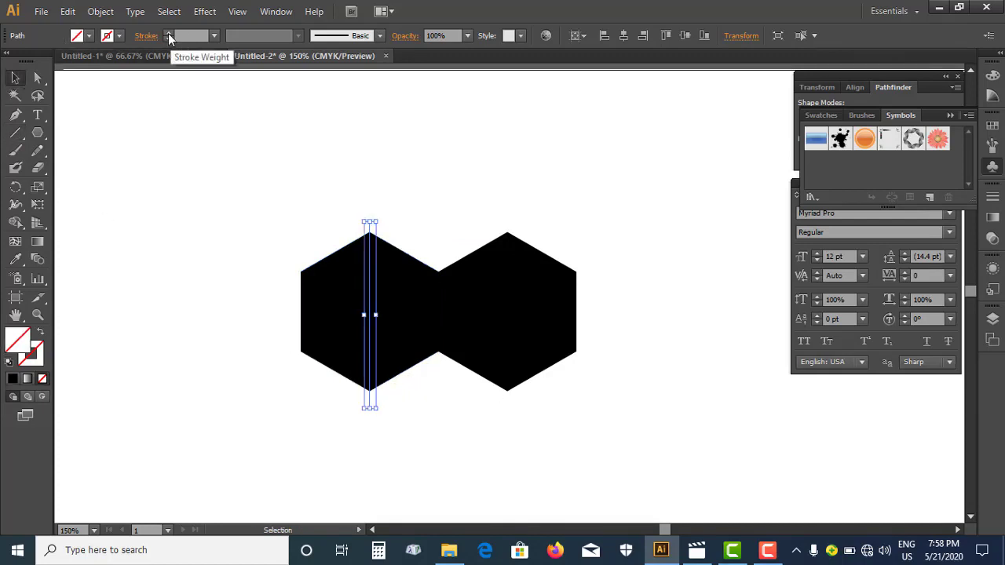
{"action": "left_click", "coordinate": [168, 33]}
{"action": "left_click", "coordinate": [119, 36]}
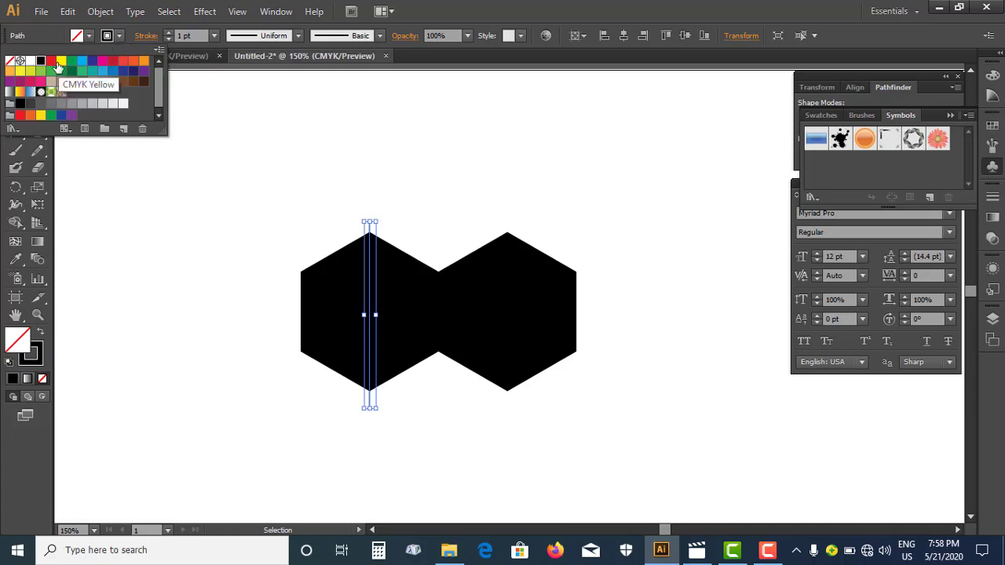
{"action": "left_click", "coordinate": [62, 61]}
{"action": "left_click", "coordinate": [460, 190]}
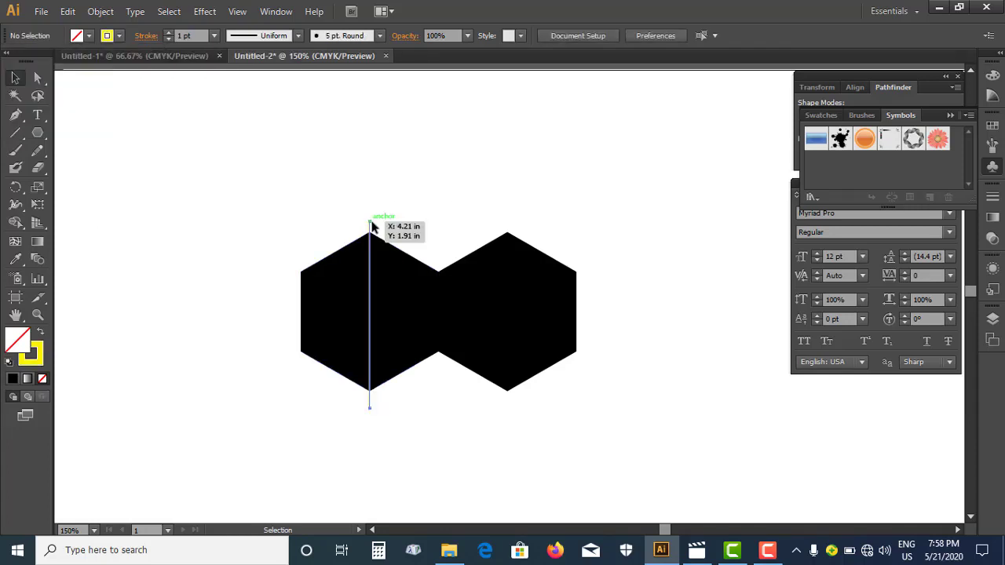
Step: Draw a horizontal line from the left hexagon's edge to the right hexagon's centre
{"action": "left_click", "coordinate": [14, 132]}
{"action": "left_click_drag", "start_coordinate": [507, 311], "coordinate": [296, 312]}
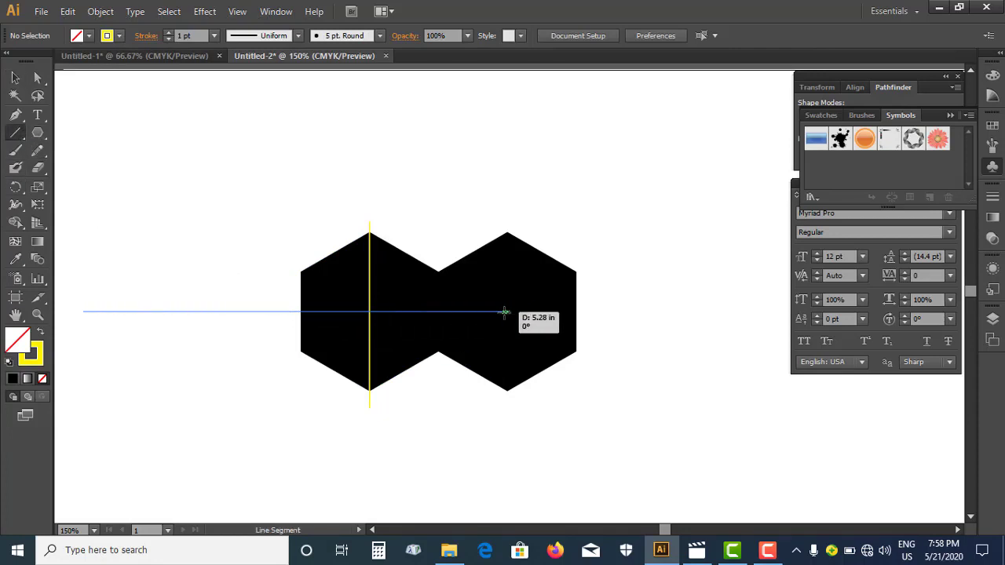
{"action": "left_click_drag", "start_coordinate": [292, 312], "coordinate": [503, 312]}
{"action": "key", "text": "ctrl+z"}
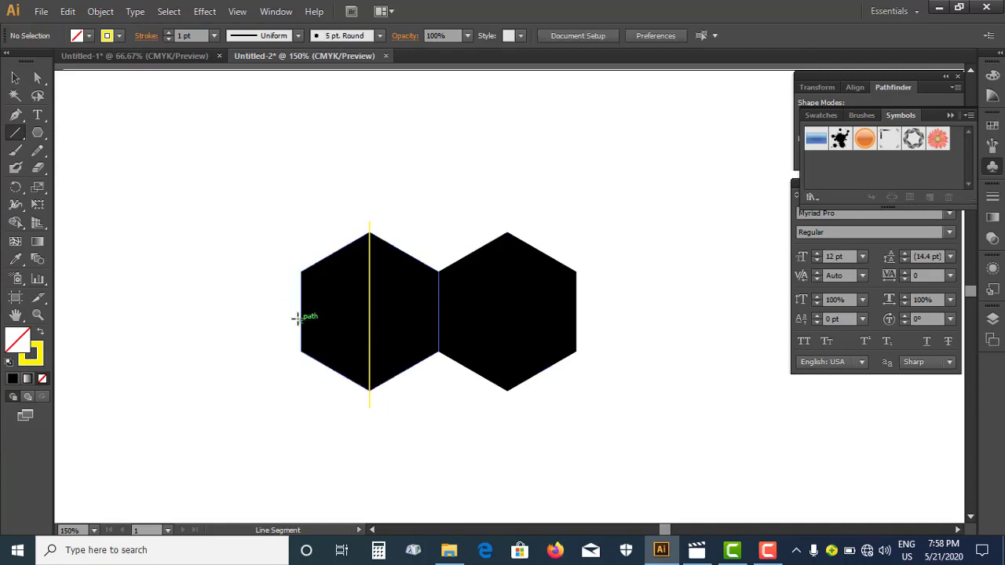
{"action": "left_click_drag", "start_coordinate": [285, 312], "coordinate": [505, 310]}
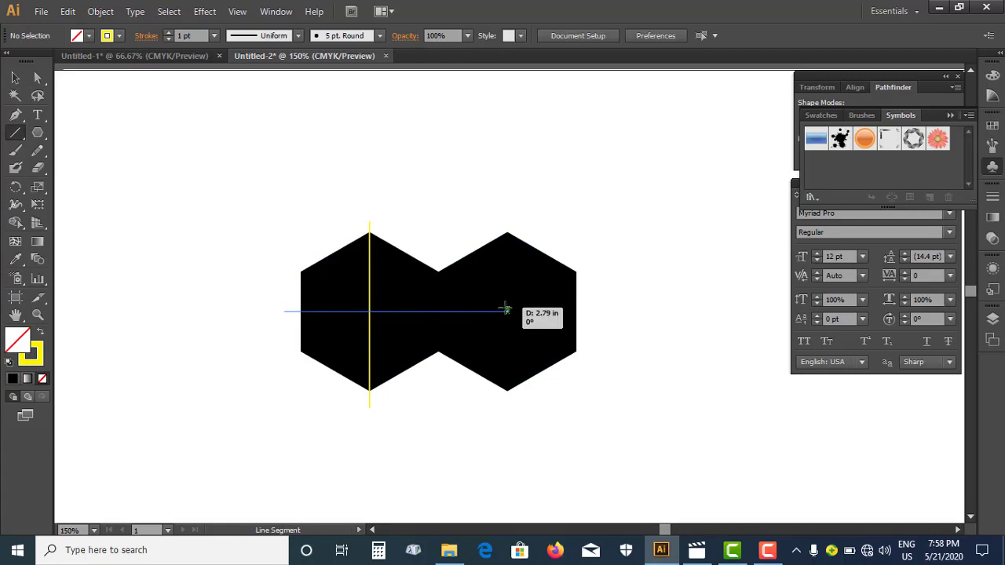
{"action": "left_click_drag", "start_coordinate": [505, 310], "coordinate": [508, 312]}
{"action": "left_click", "coordinate": [16, 78]}
{"action": "left_click", "coordinate": [213, 265]}
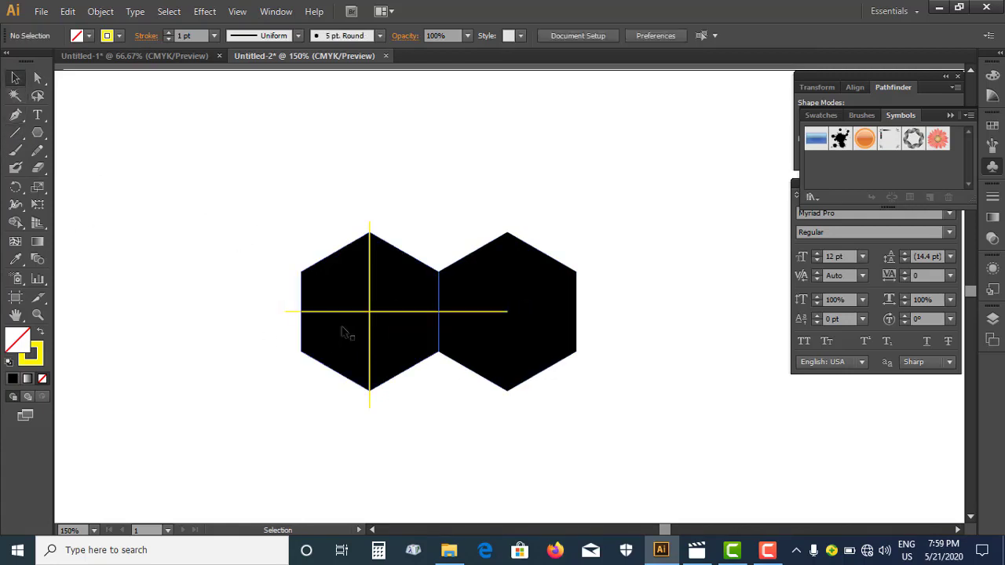
{"action": "left_click", "coordinate": [316, 279]}
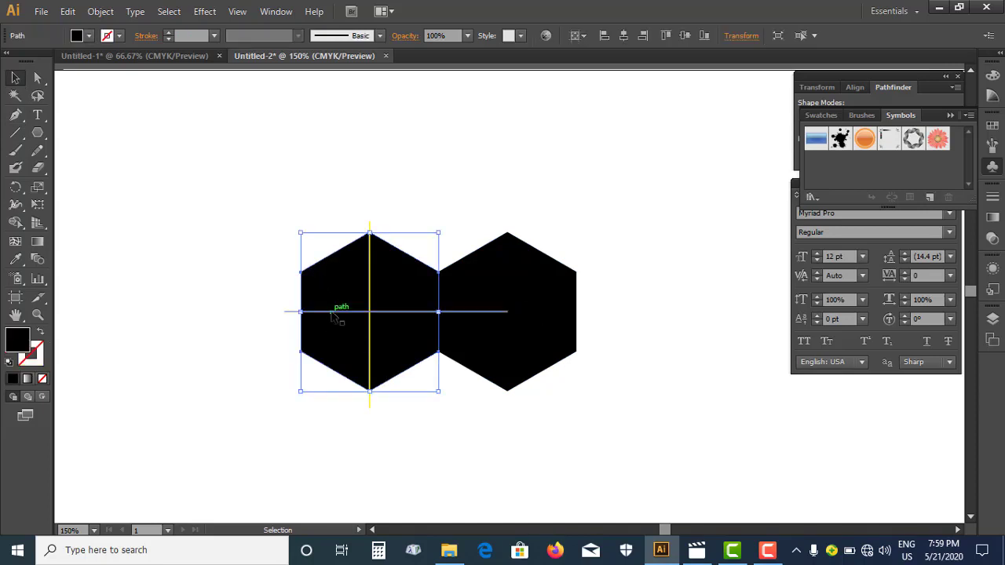
{"action": "left_click", "coordinate": [249, 271]}
{"action": "left_click_drag", "start_coordinate": [240, 233], "coordinate": [327, 407]}
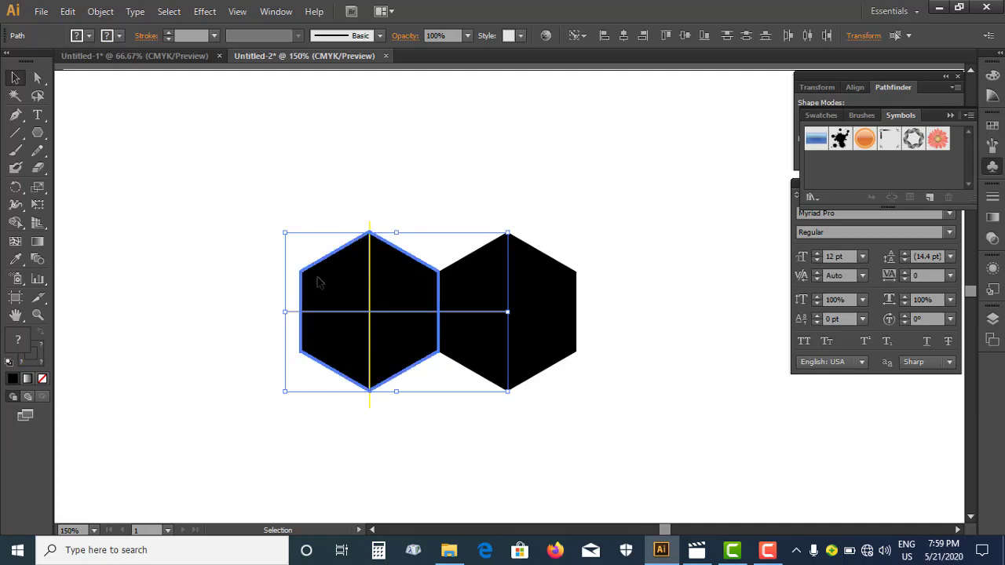
{"action": "left_click", "coordinate": [684, 36]}
{"action": "left_click", "coordinate": [276, 218]}
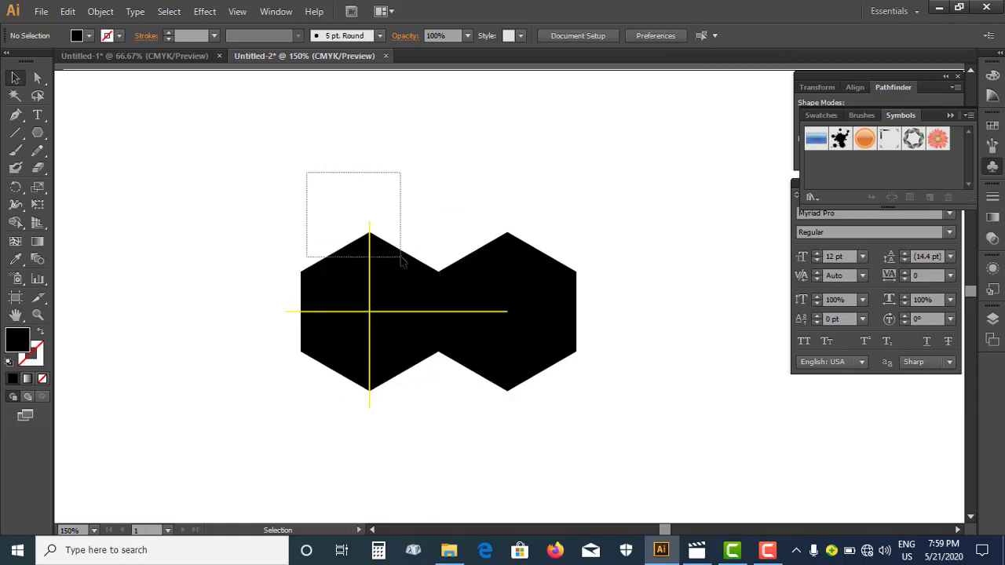
{"action": "left_click_drag", "start_coordinate": [304, 174], "coordinate": [406, 271]}
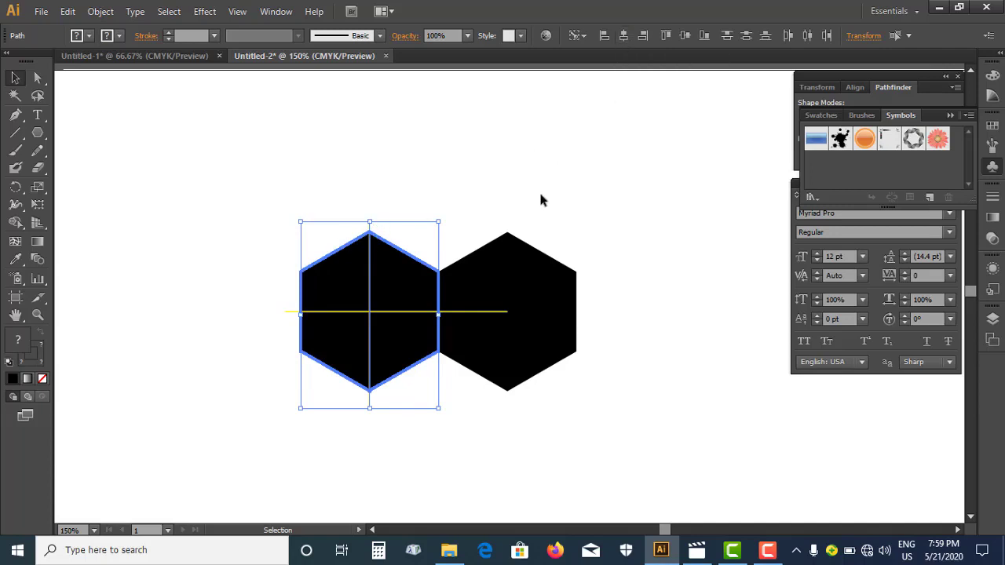
{"action": "left_click", "coordinate": [477, 212]}
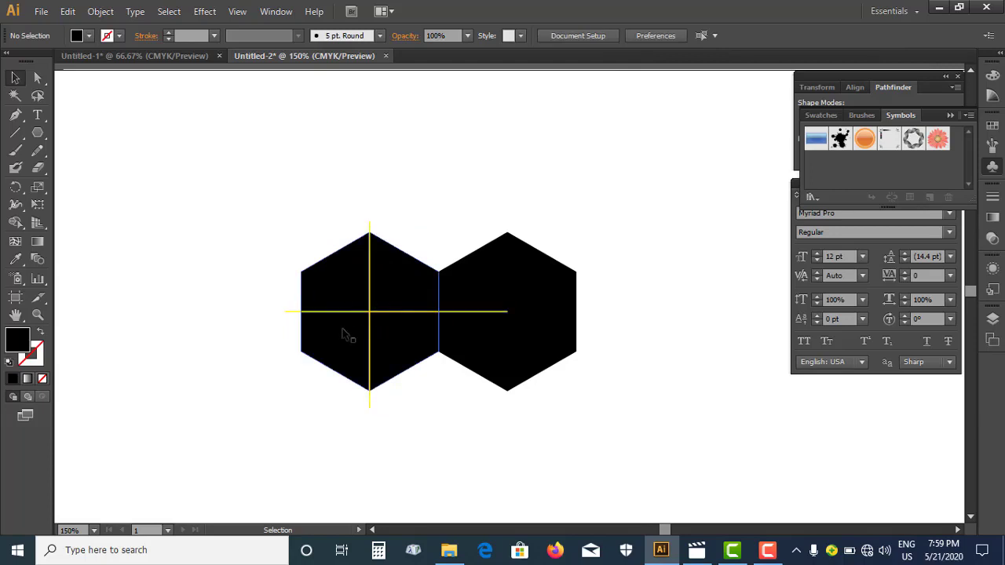
{"action": "left_click_drag", "start_coordinate": [405, 410], "coordinate": [404, 406]}
{"action": "left_click", "coordinate": [403, 188]}
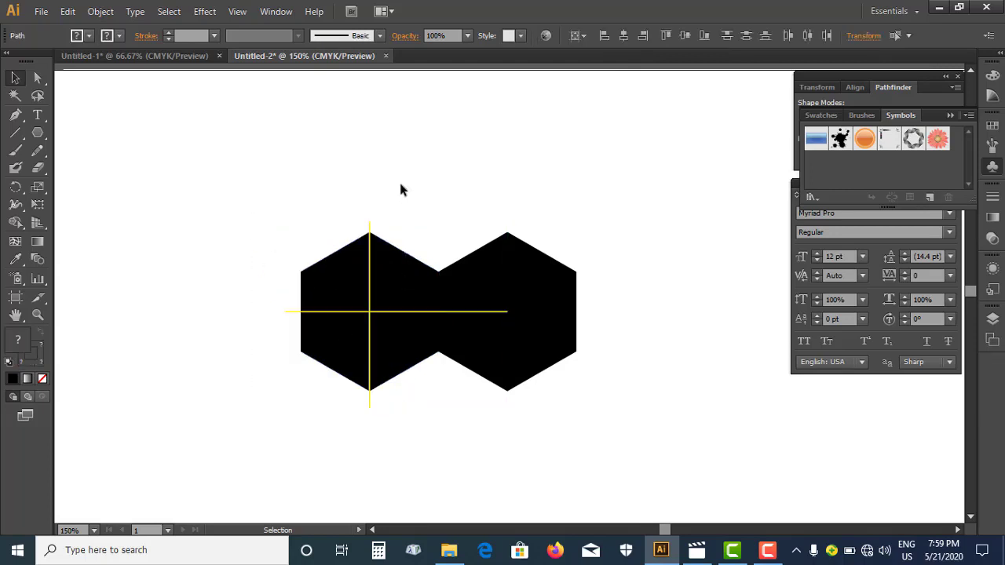
{"action": "left_click", "coordinate": [490, 284]}
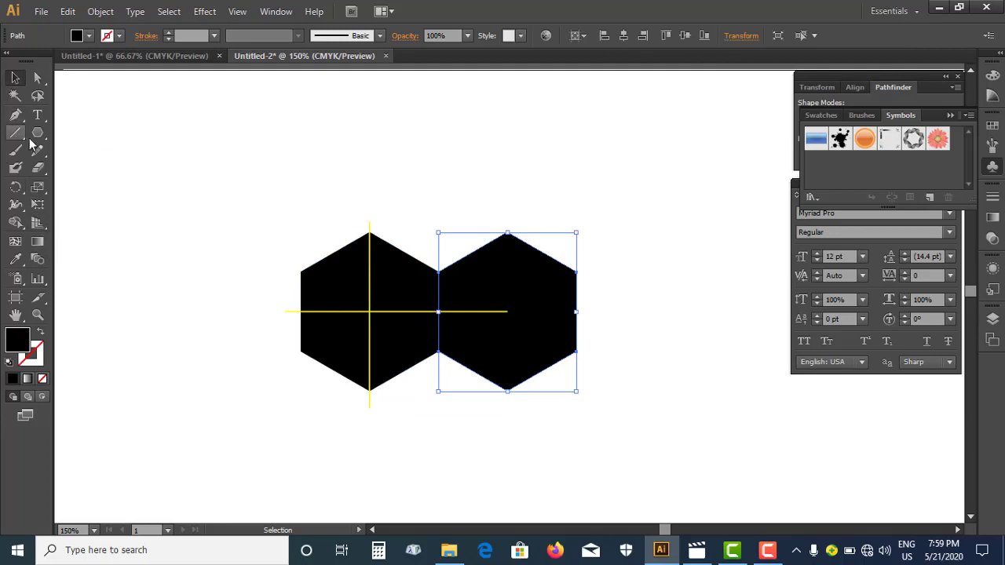
Step: Copy the hexagon rotated 60° around the guide intersection
{"action": "left_click", "coordinate": [17, 187]}
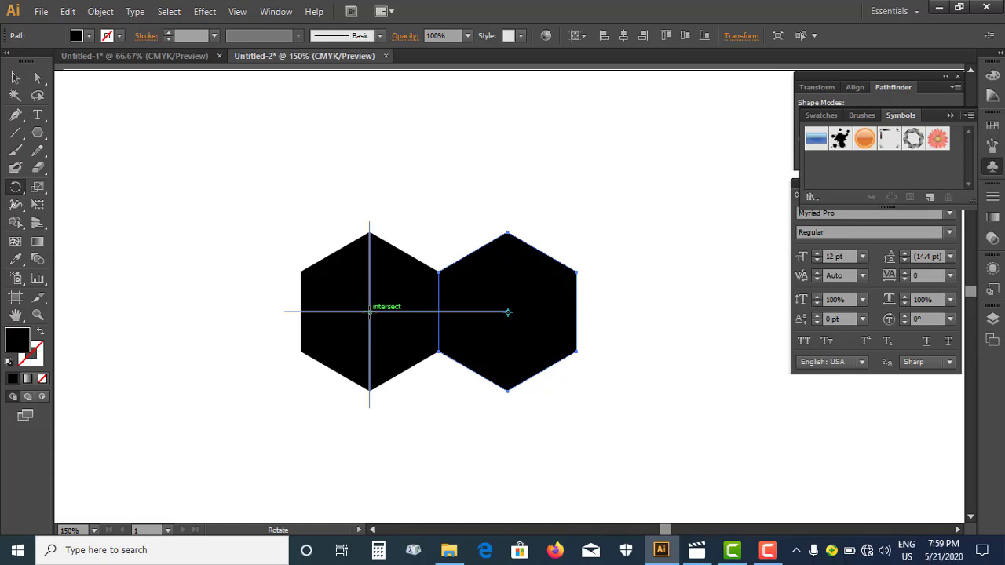
{"action": "left_click", "coordinate": [369, 312], "text": "alt"}
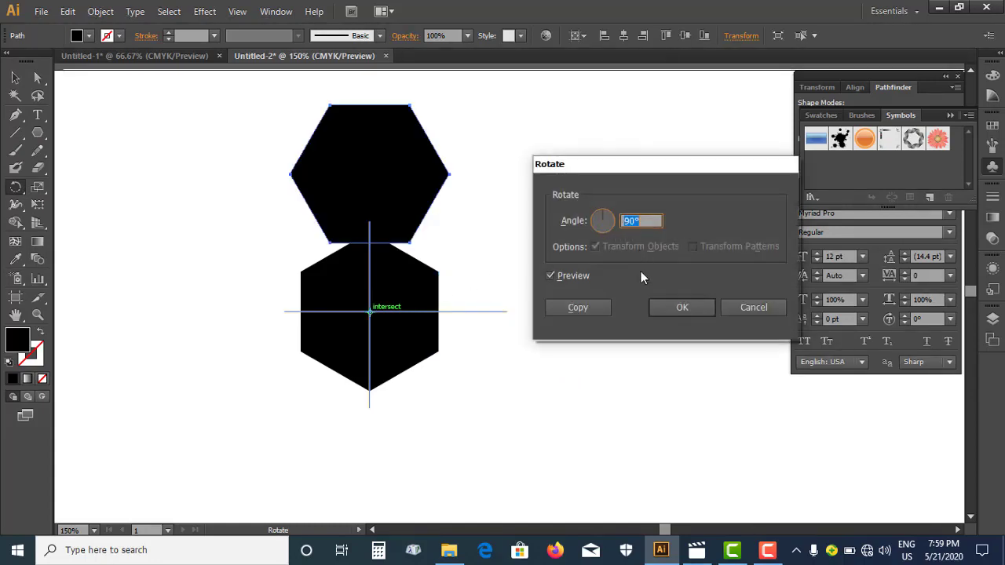
{"action": "type", "text": "60"}
{"action": "left_click", "coordinate": [550, 277]}
{"action": "left_click", "coordinate": [550, 277]}
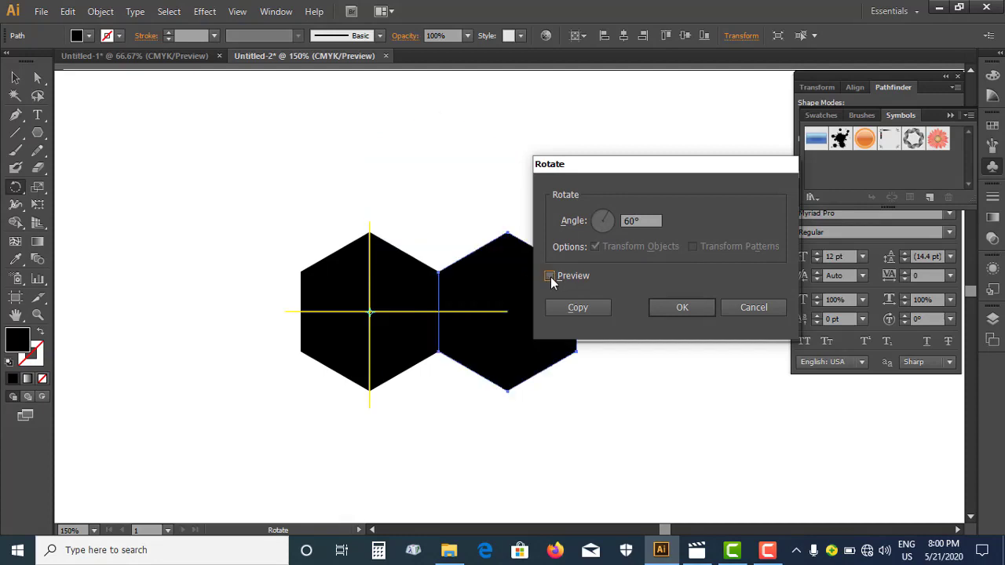
{"action": "left_click", "coordinate": [550, 277]}
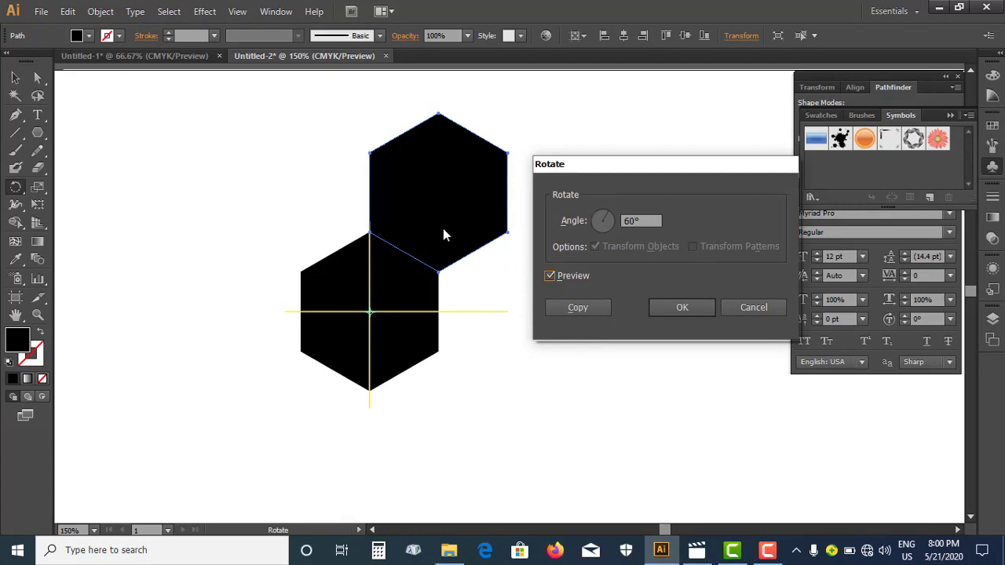
{"action": "left_click", "coordinate": [568, 310]}
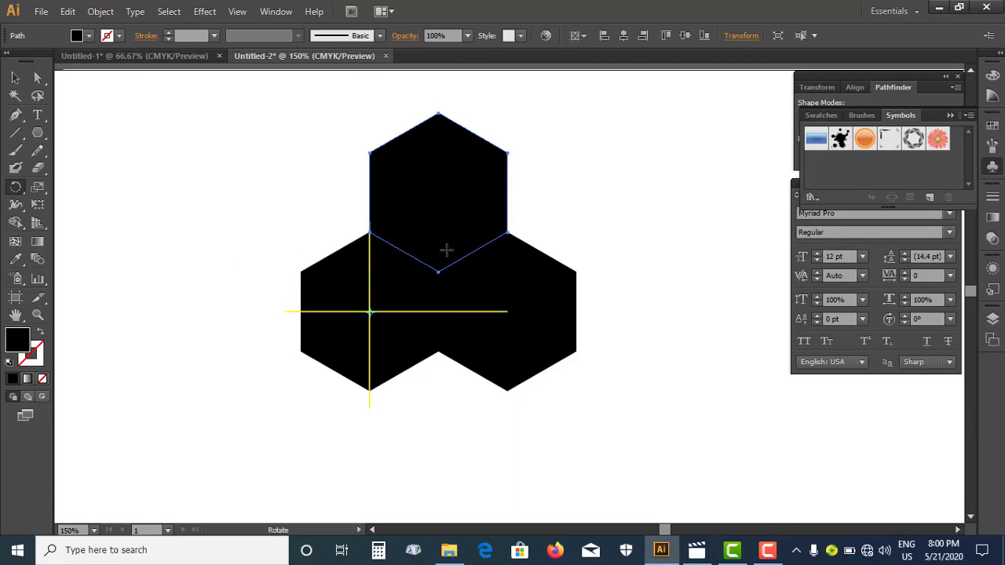
Step: Rotate-copy the top hexagon and repeat with Ctrl+D to complete five hexagons
{"action": "left_click_drag", "start_coordinate": [446, 250], "coordinate": [446, 250]}
{"action": "key", "text": "ctrl+d"}
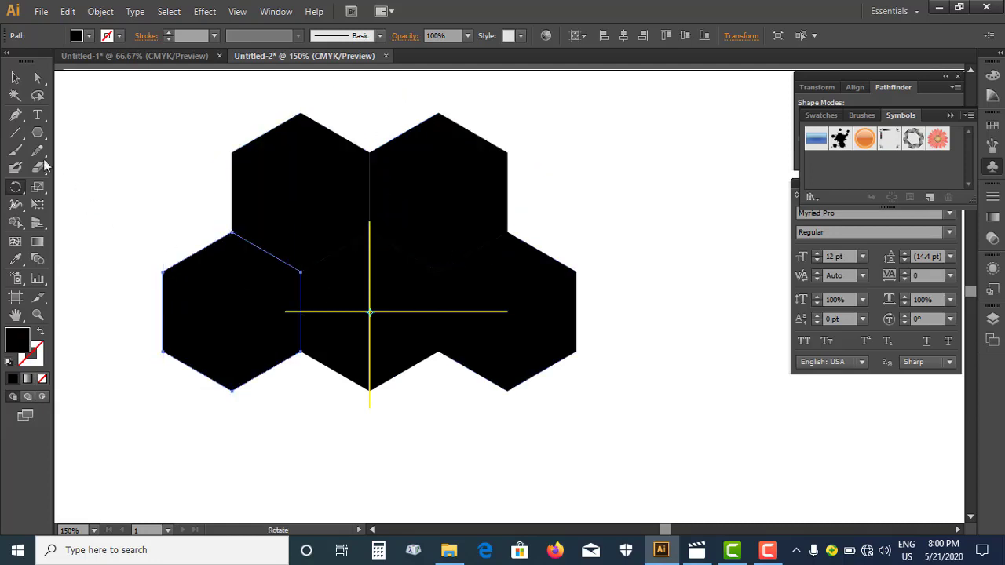
{"action": "left_click", "coordinate": [15, 77]}
{"action": "left_click", "coordinate": [631, 227]}
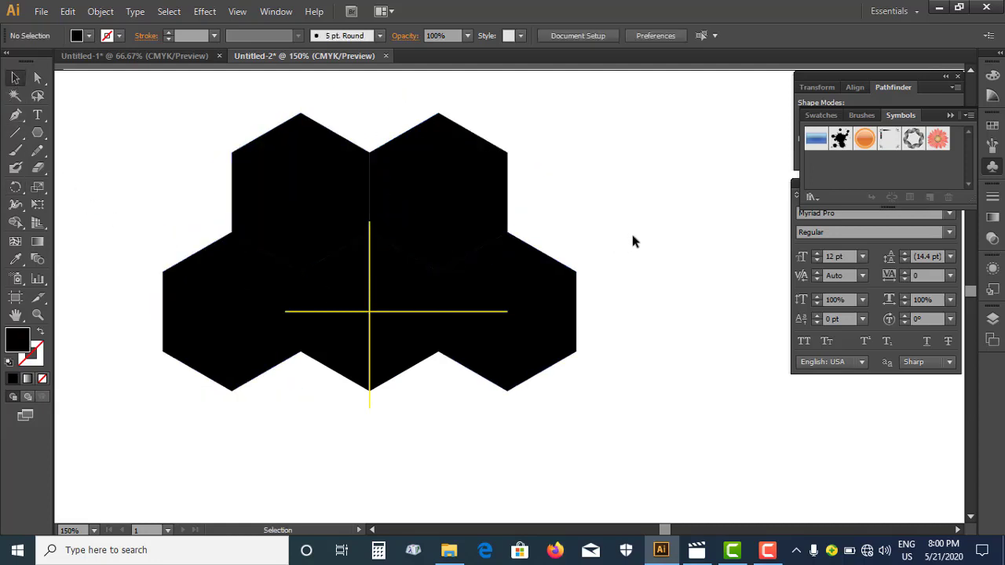
Step: Pan the view and select the two yellow guide lines over the cluster
{"action": "left_click_drag", "start_coordinate": [631, 230], "coordinate": [679, 164]}
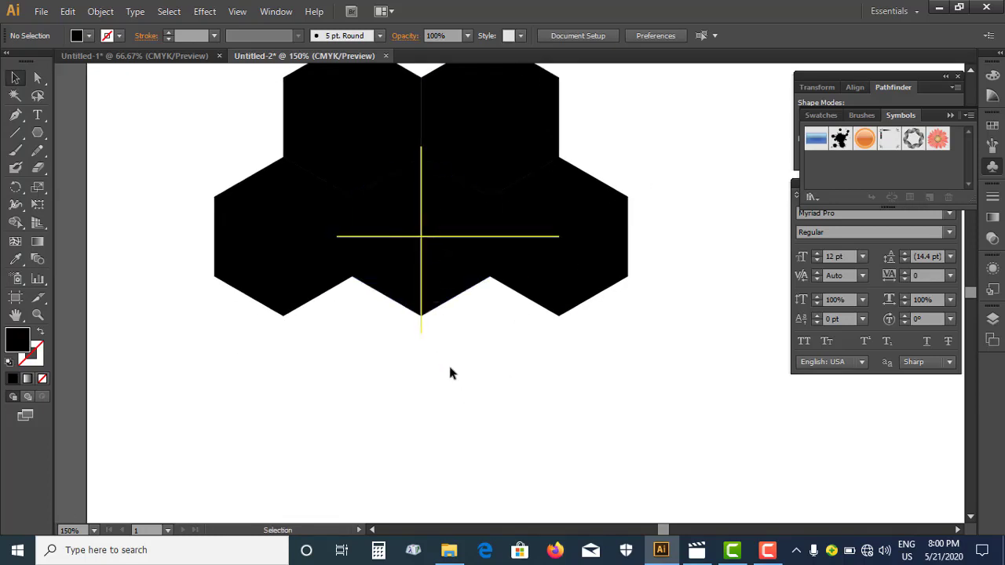
{"action": "left_click_drag", "start_coordinate": [449, 365], "coordinate": [406, 224]}
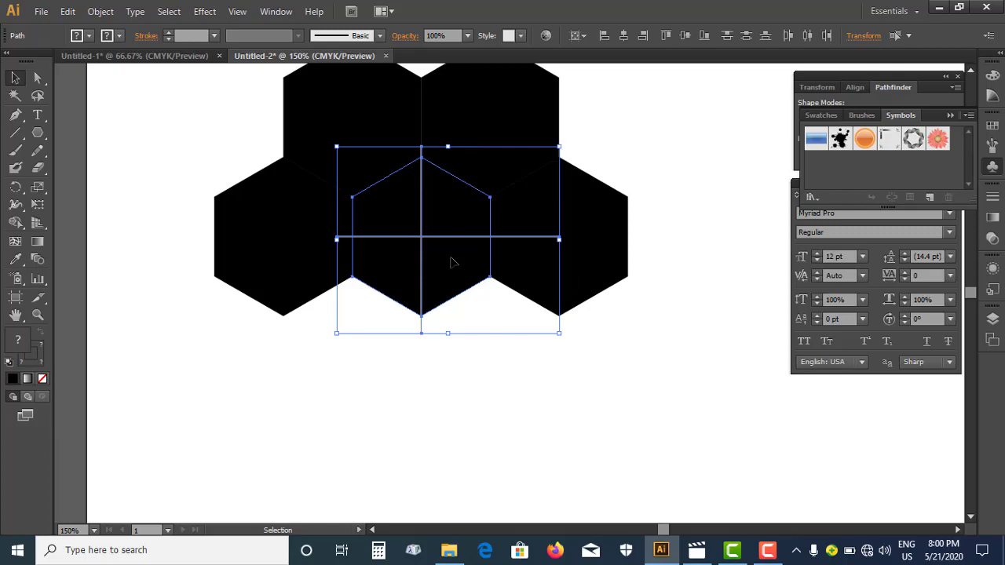
{"action": "left_click", "coordinate": [451, 263], "text": "shift"}
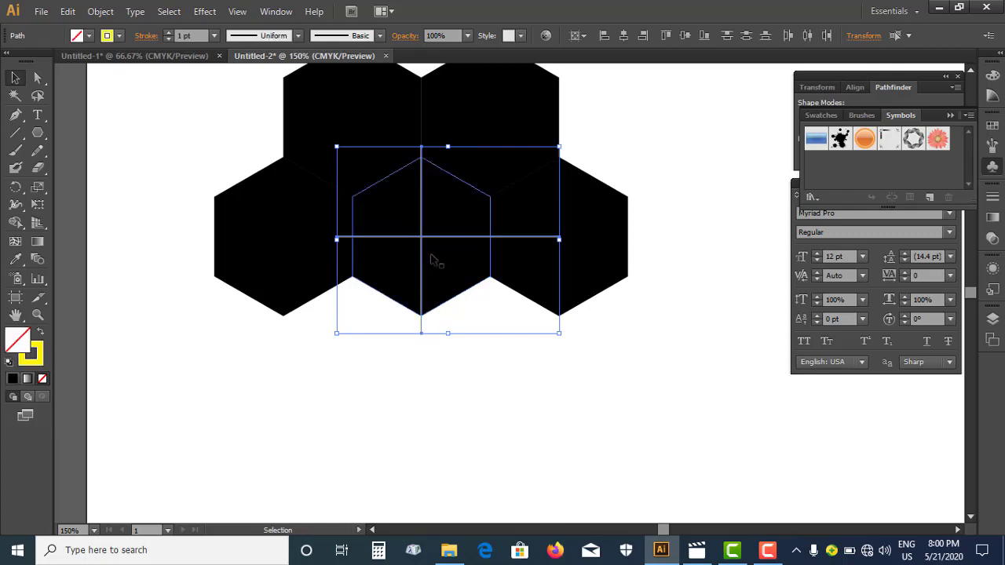
Step: Recentre the hexagon cluster at 100% zoom and select all objects
{"action": "left_click", "coordinate": [342, 355]}
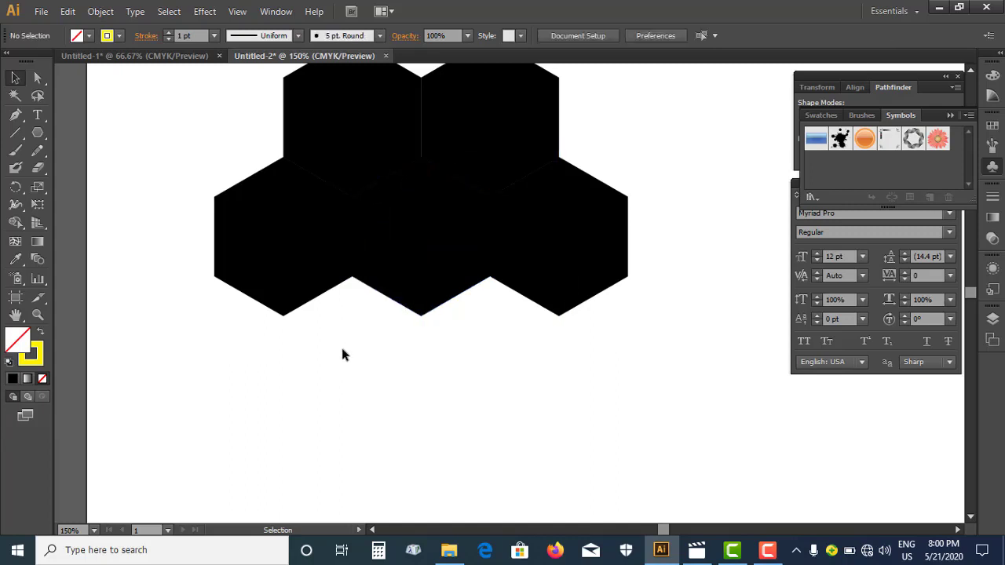
{"action": "left_click_drag", "start_coordinate": [432, 359], "coordinate": [421, 411]}
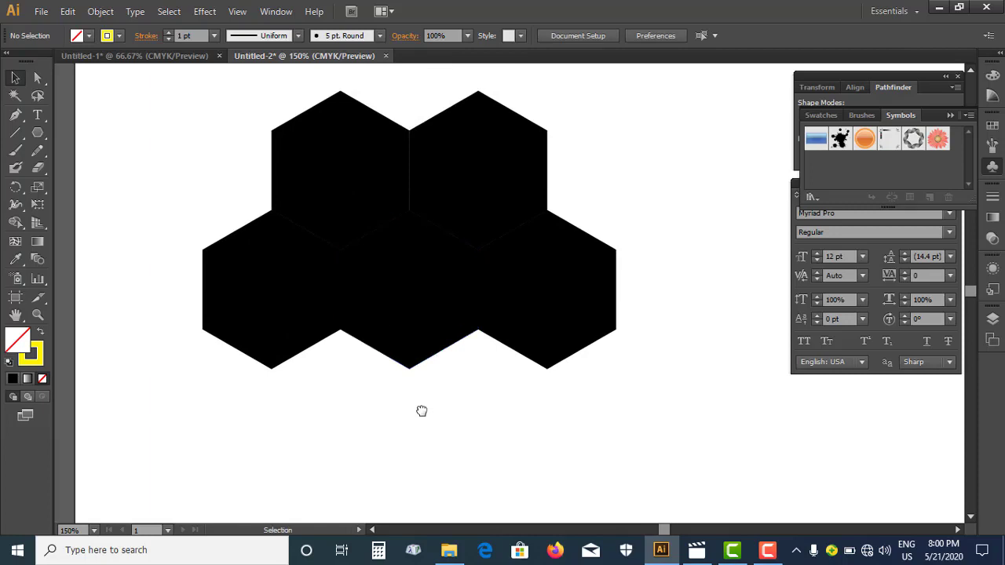
{"action": "key", "text": "ctrl+minus"}
{"action": "key", "text": "ctrl+a"}
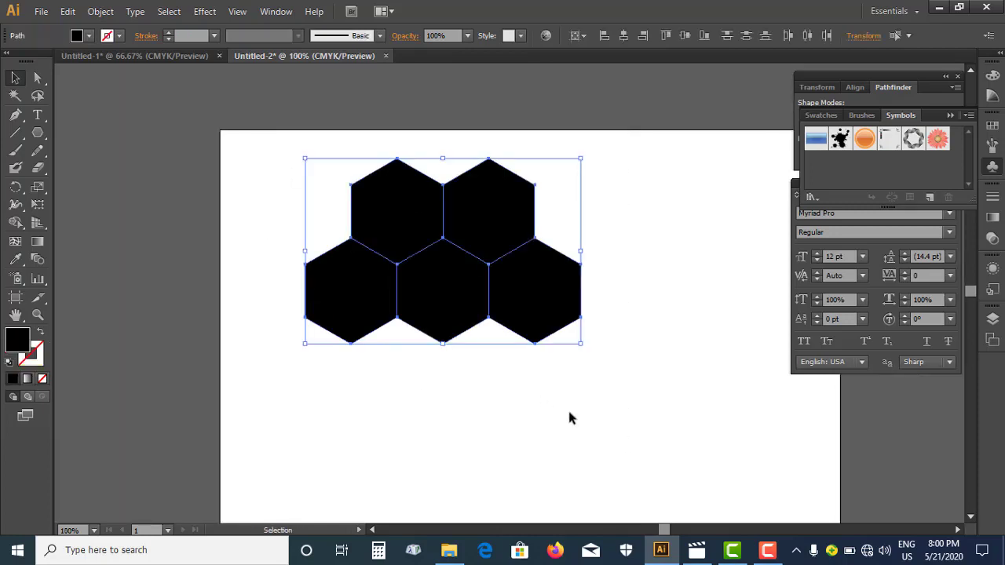
Step: Reselect the hexagons around the bottom-centre one for recolouring
{"action": "key", "text": "shift"}
{"action": "left_click", "coordinate": [626, 314]}
{"action": "left_click", "coordinate": [448, 303]}
{"action": "left_click_drag", "start_coordinate": [251, 130], "coordinate": [627, 455]}
{"action": "left_click", "coordinate": [90, 36]}
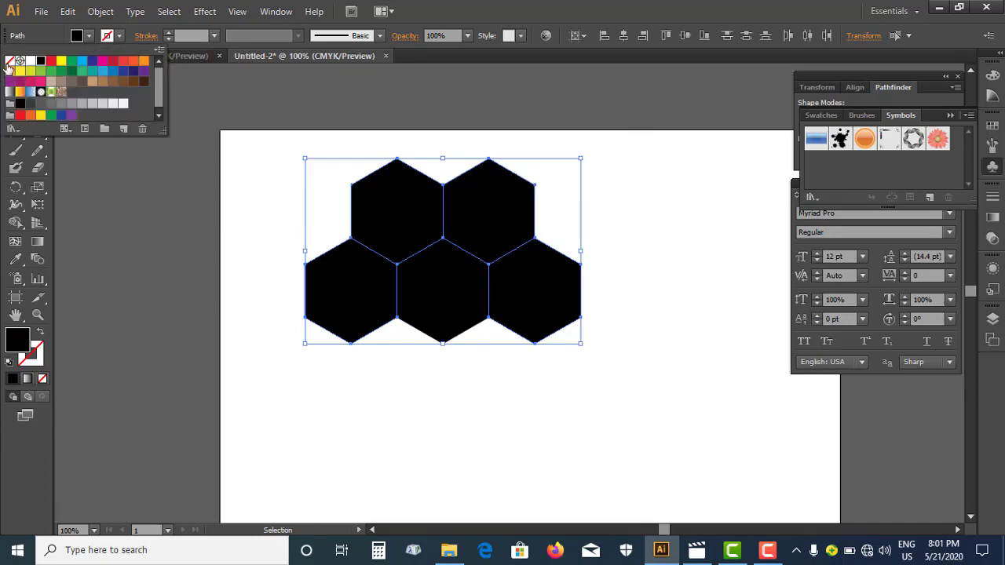
Step: Give the four outer hexagons no fill and a black outline
{"action": "left_click", "coordinate": [9, 61]}
{"action": "left_click", "coordinate": [120, 36]}
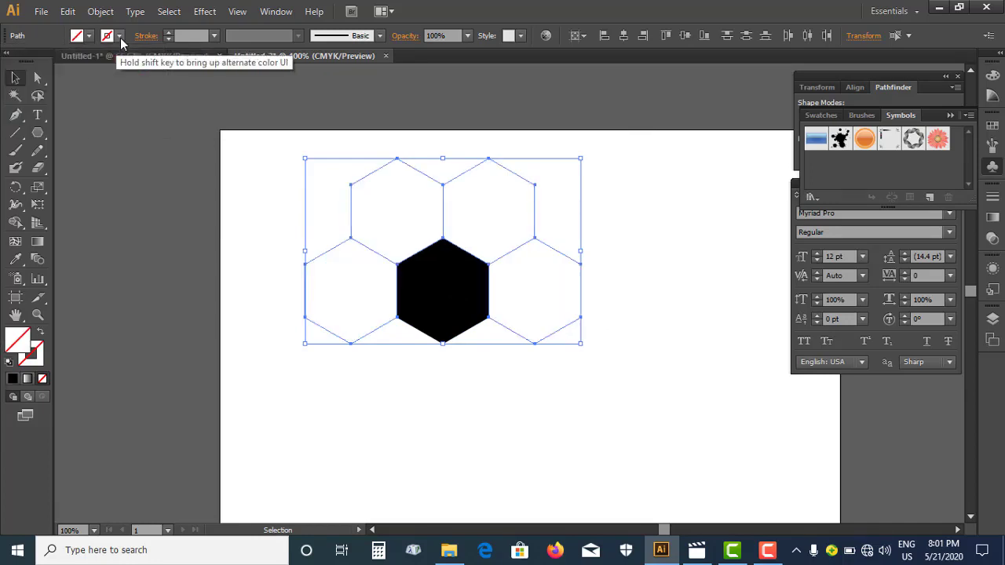
{"action": "left_click", "coordinate": [40, 60]}
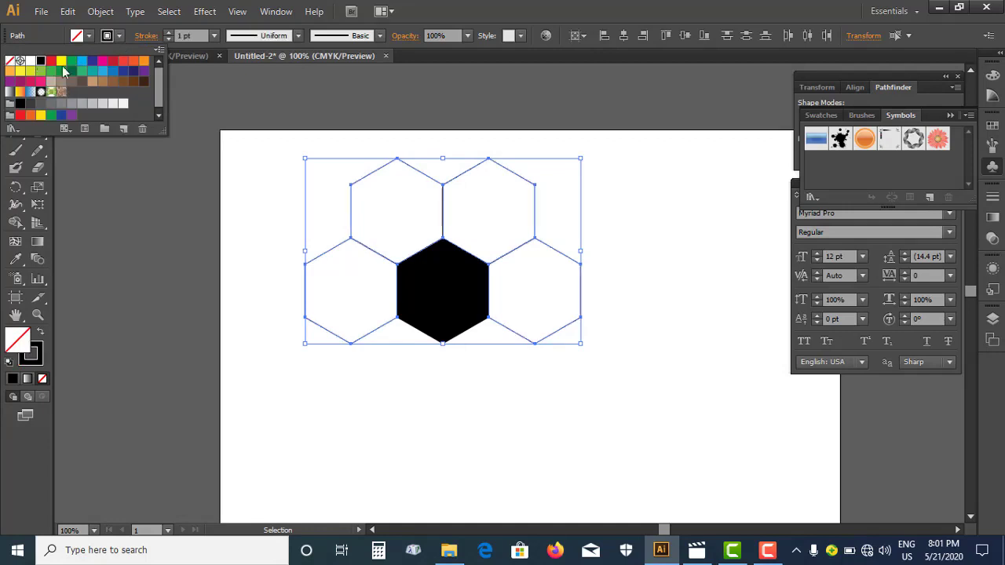
{"action": "left_click", "coordinate": [120, 36]}
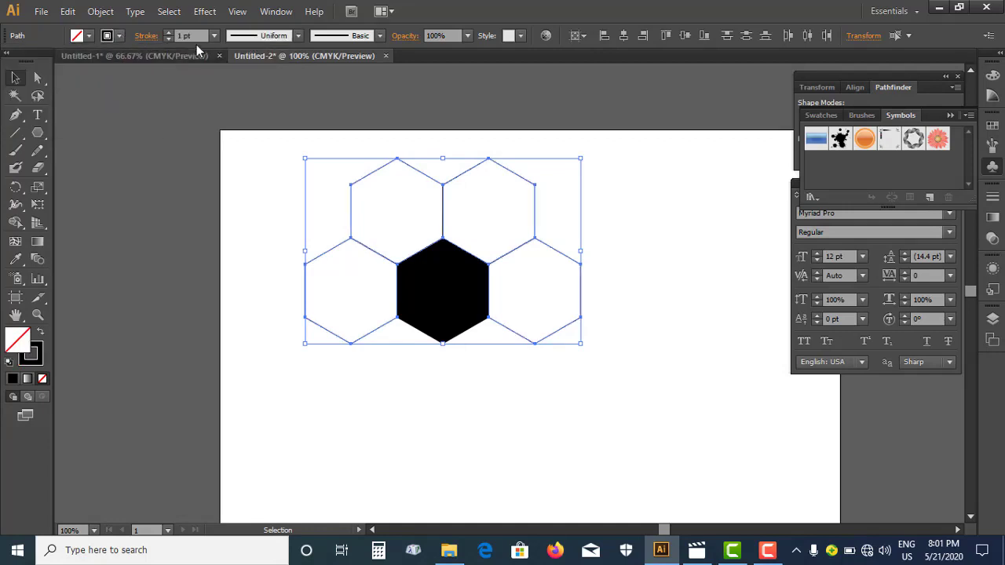
Step: Marquee-select all five hexagons and switch to the Rotate tool
{"action": "left_click", "coordinate": [203, 125]}
{"action": "scroll", "coordinate": [357, 290], "scroll_direction": "up", "scroll_amount": 1}
{"action": "scroll", "coordinate": [358, 290], "scroll_direction": "down", "scroll_amount": 1}
{"action": "left_click_drag", "start_coordinate": [248, 157], "coordinate": [638, 427]}
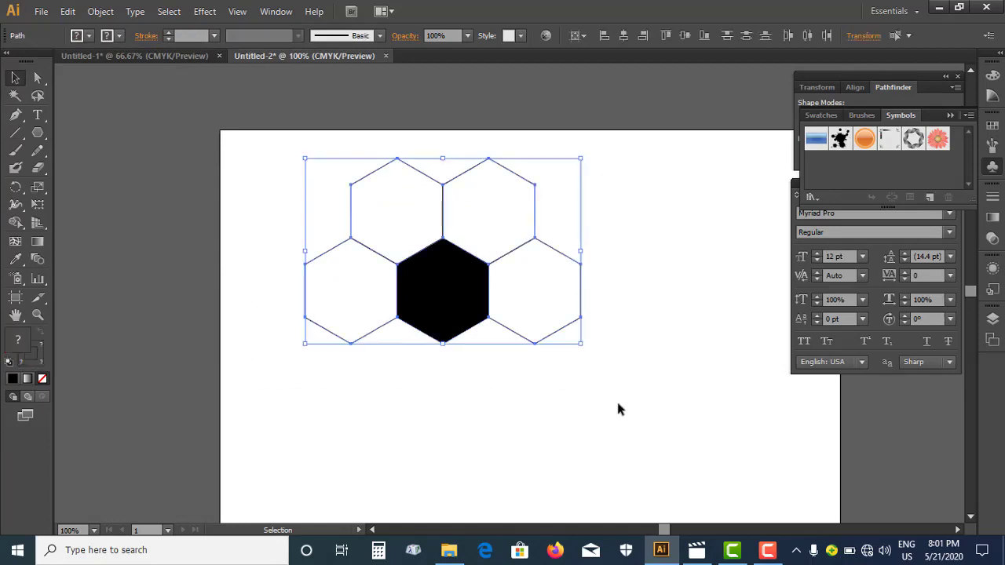
{"action": "left_click", "coordinate": [17, 189]}
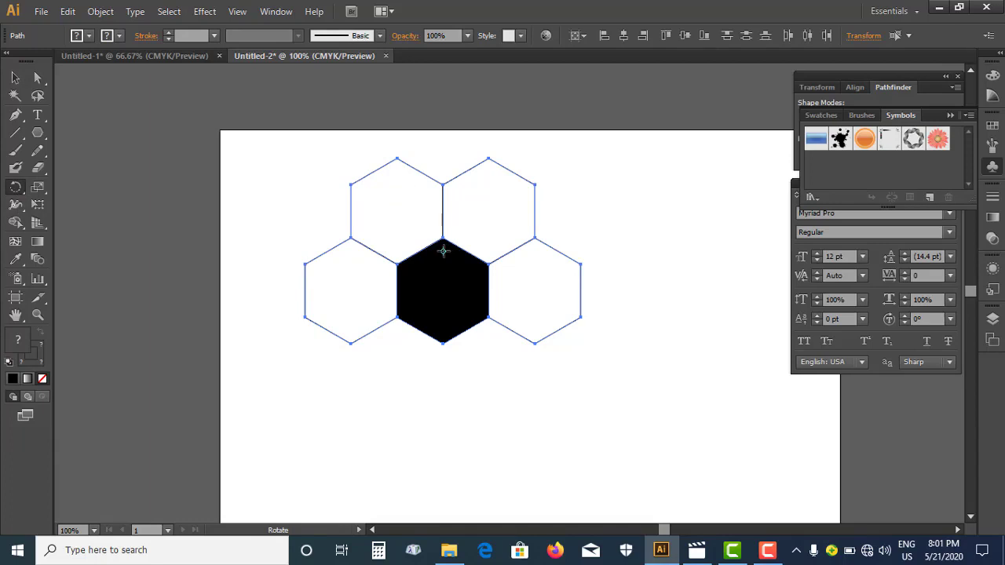
Step: Set the pivot at the centre hexagon's top corner and preview a 90° rotation
{"action": "left_click", "coordinate": [443, 251], "text": "alt"}
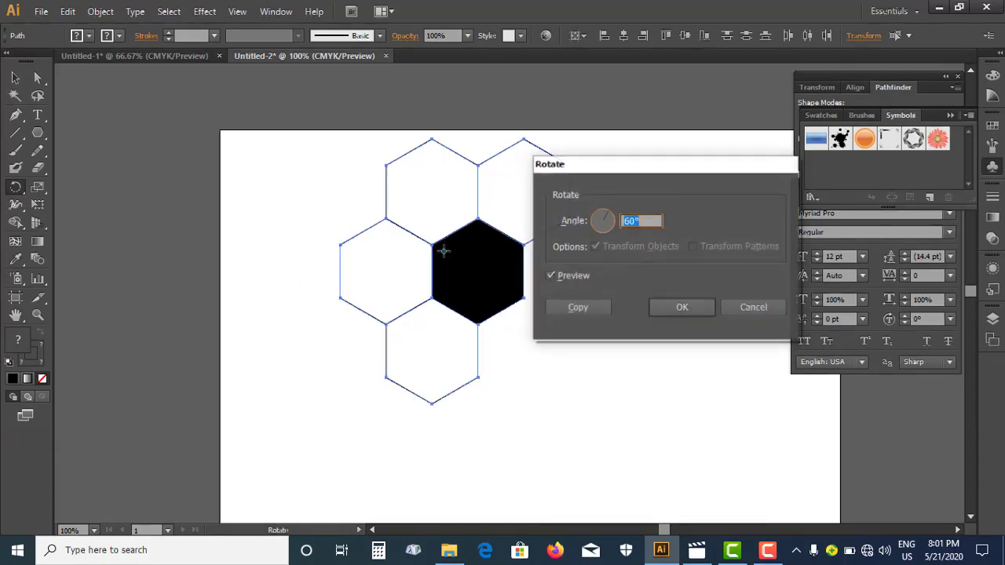
{"action": "type", "text": "90"}
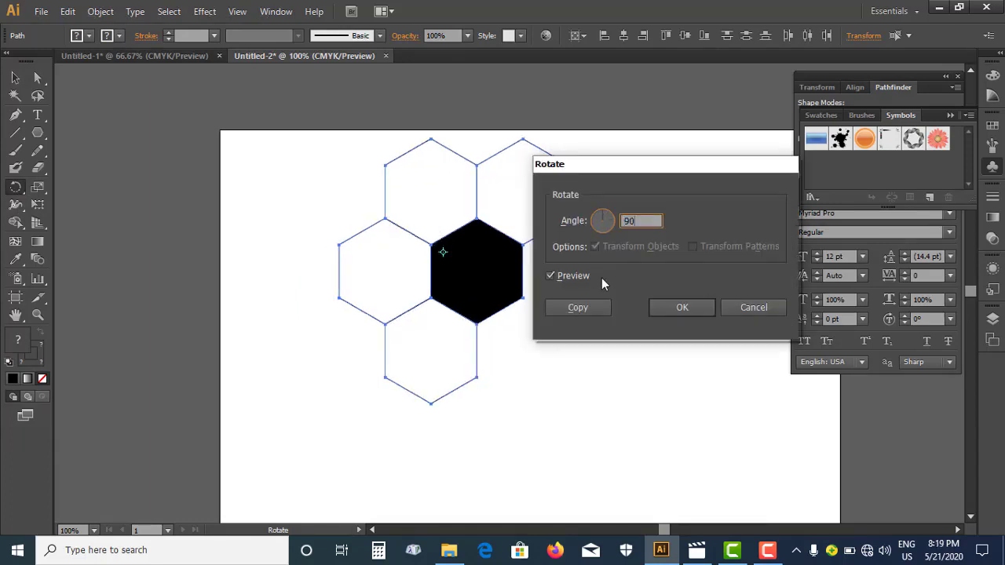
{"action": "left_click", "coordinate": [551, 276]}
{"action": "left_click", "coordinate": [550, 275]}
{"action": "left_click", "coordinate": [550, 275]}
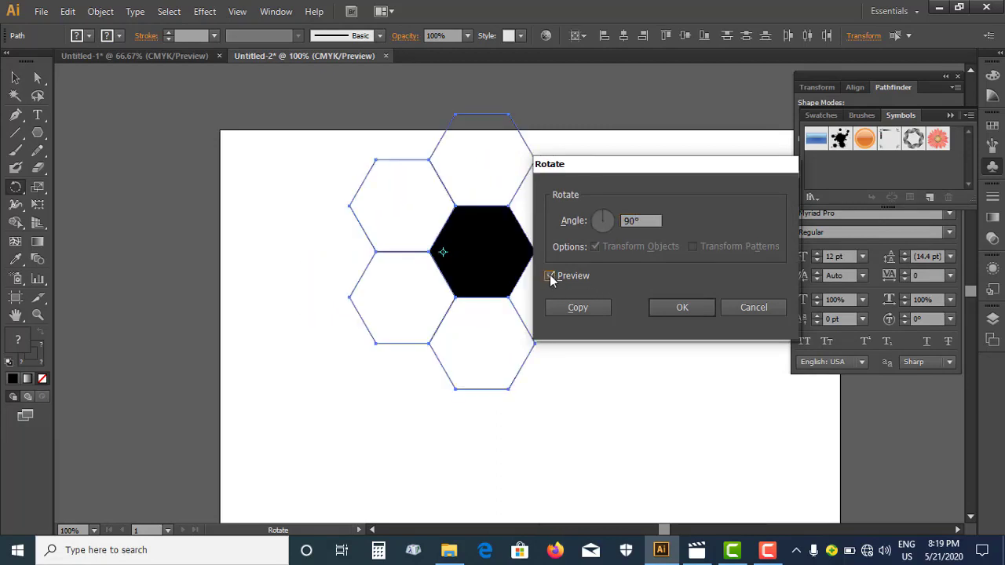
{"action": "left_click", "coordinate": [550, 275]}
{"action": "left_click", "coordinate": [550, 276]}
{"action": "left_click", "coordinate": [550, 276]}
Step: Change the angle to -90°, confirm the rotation, and recentre the cluster
{"action": "key", "text": "shift+Tab"}
{"action": "type", "text": "-90"}
{"action": "left_click", "coordinate": [553, 276]}
{"action": "left_click", "coordinate": [552, 276]}
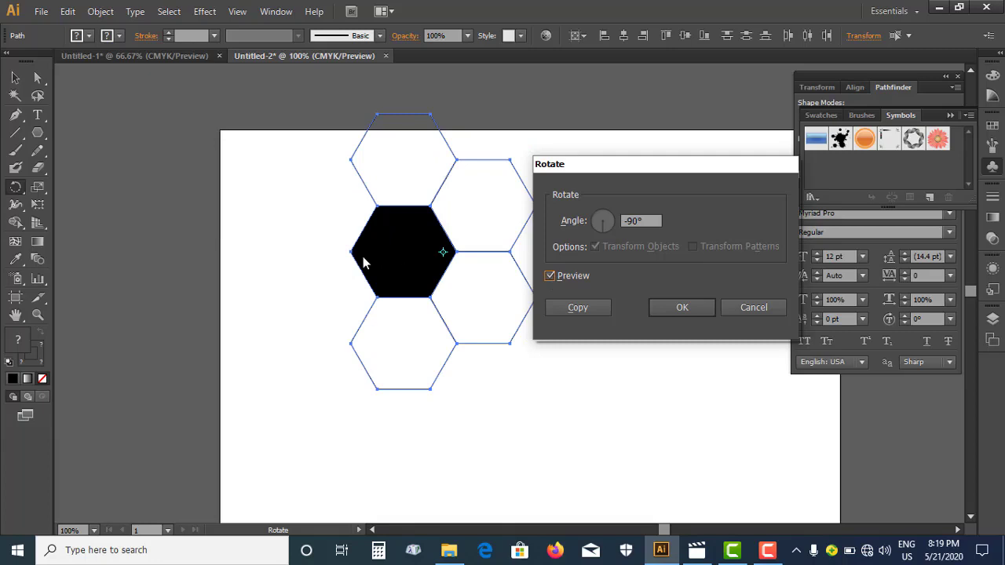
{"action": "left_click", "coordinate": [664, 313]}
{"action": "left_click", "coordinate": [15, 77]}
{"action": "mouse_move", "coordinate": [574, 350]}
{"action": "left_mouse_down"}
{"action": "mouse_move", "coordinate": [469, 388]}
{"action": "mouse_move", "coordinate": [427, 364]}
{"action": "mouse_move", "coordinate": [426, 352]}
{"action": "left_mouse_up"}
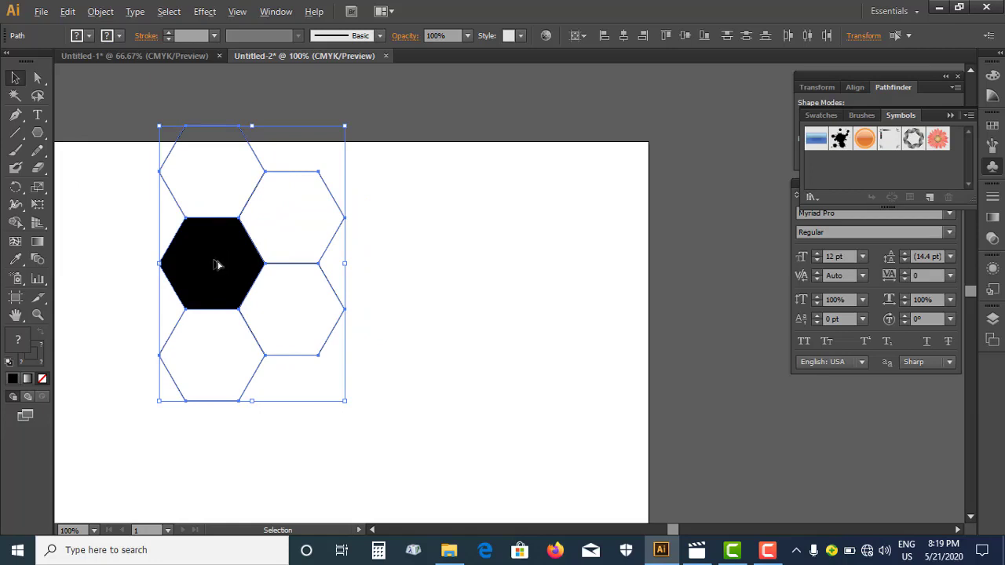
Step: Zoom in on the hexagon cluster and return to the Selection tool
{"action": "key", "text": "alt"}
{"action": "key", "text": "a"}
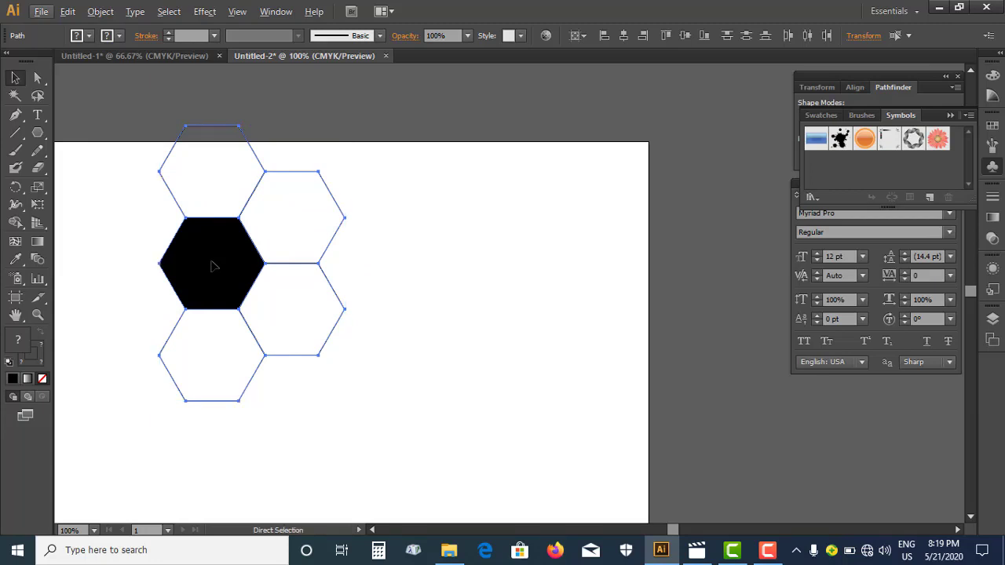
{"action": "key", "text": "ctrl+plus"}
{"action": "left_click_drag", "start_coordinate": [200, 262], "coordinate": [415, 294]}
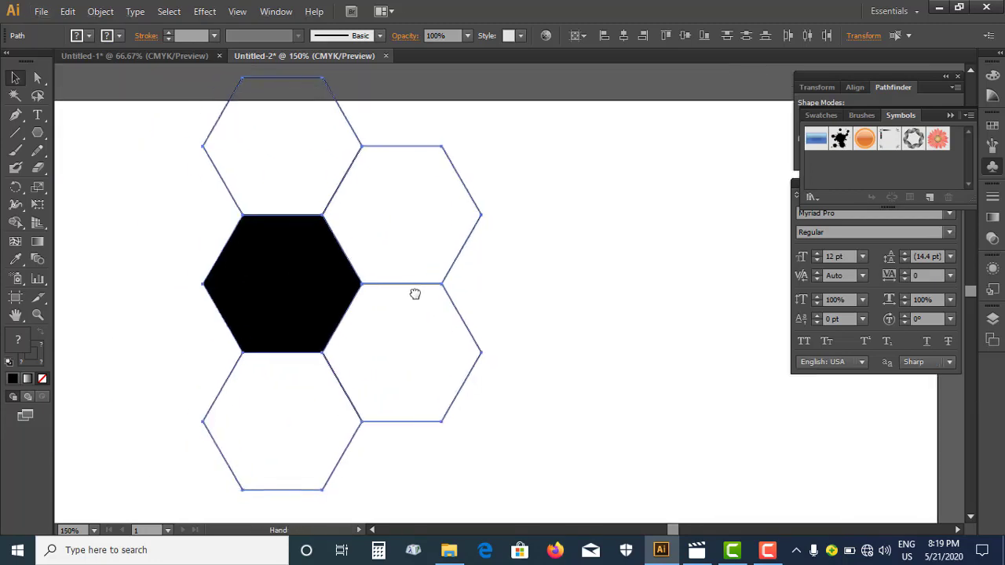
{"action": "key", "text": "ctrl+plus"}
{"action": "key", "text": "ctrl+minus"}
{"action": "key", "text": "ctrl+plus"}
{"action": "key", "text": "ctrl+plus"}
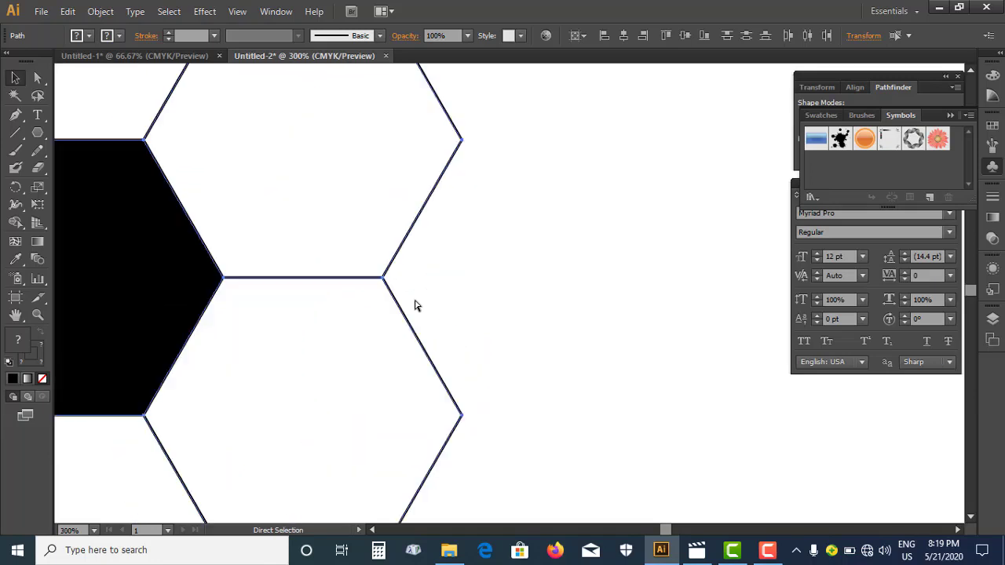
{"action": "key", "text": "v"}
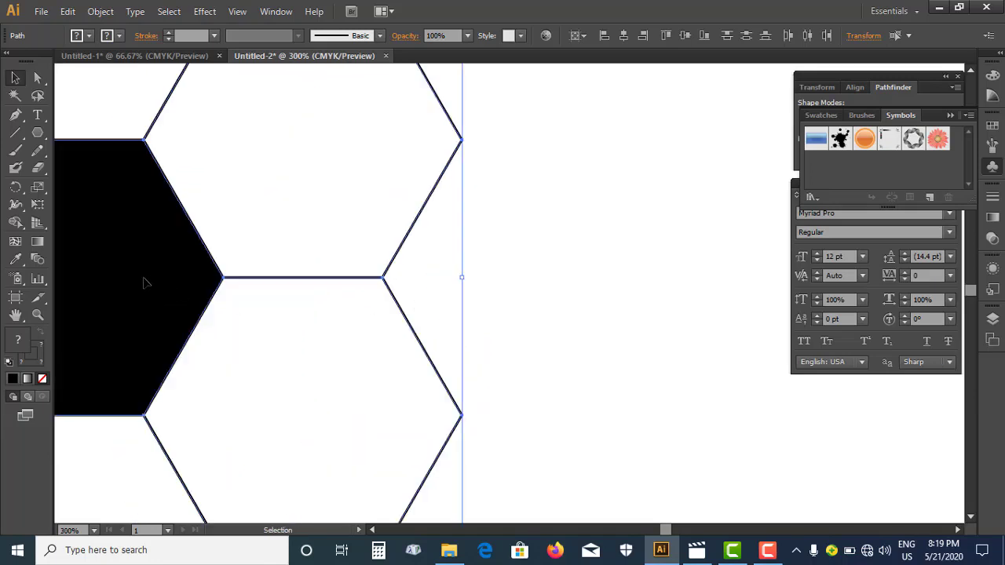
Step: Drop a copy of the cluster exactly 3 in to the right, then zoom out
{"action": "left_click_drag", "start_coordinate": [126, 288], "coordinate": [600, 298]}
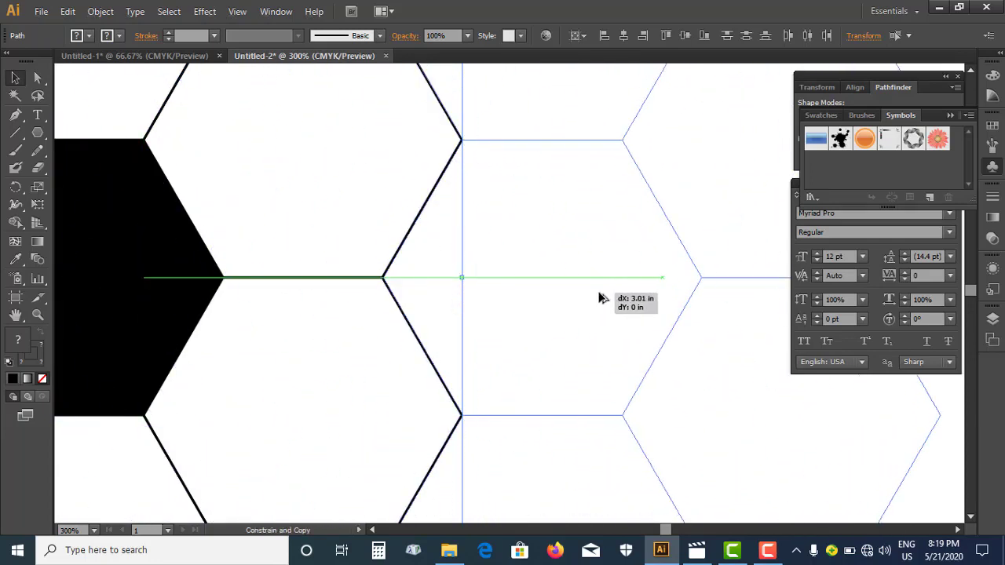
{"action": "left_click_drag", "start_coordinate": [599, 299], "coordinate": [597, 298]}
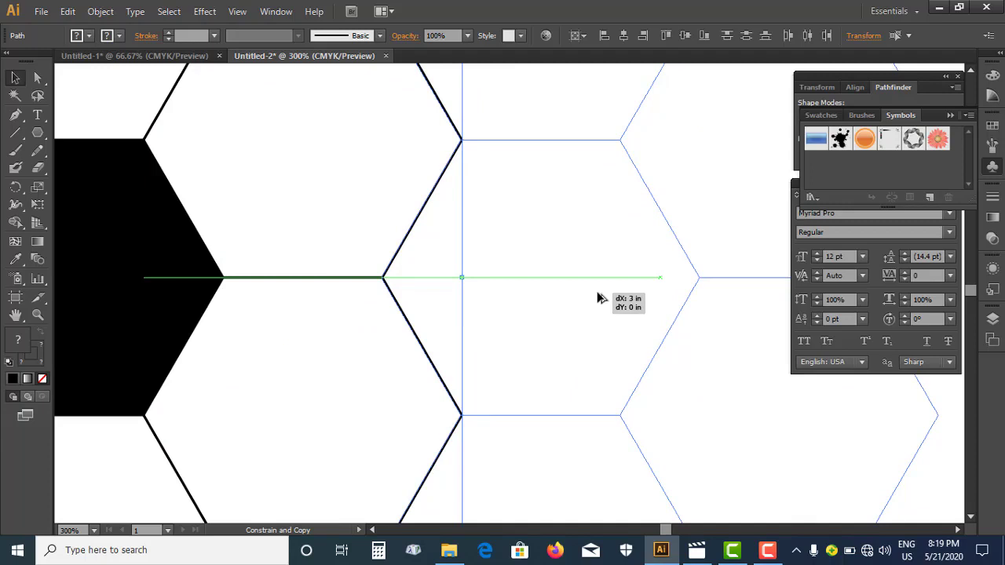
{"action": "left_click_drag", "start_coordinate": [598, 298], "coordinate": [598, 298]}
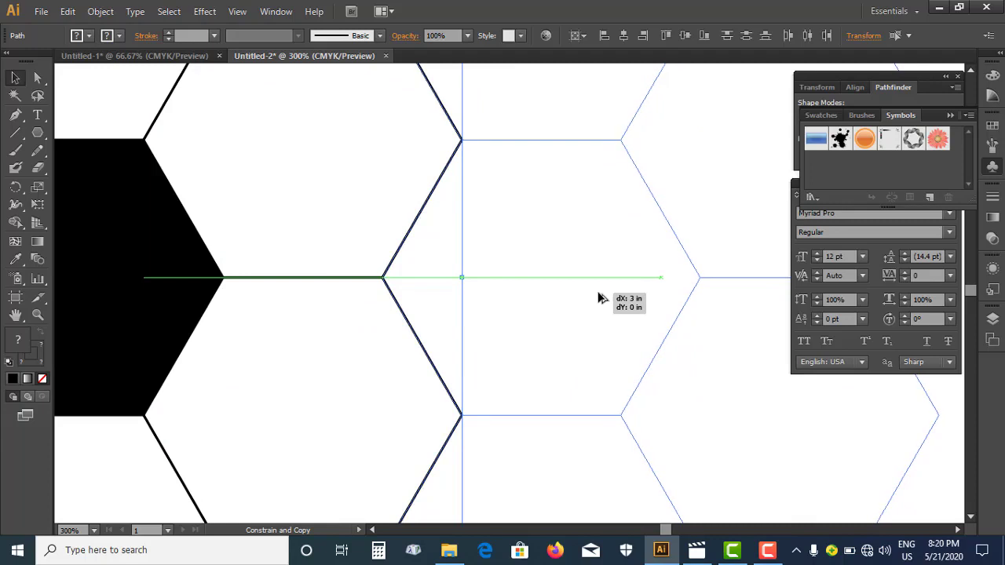
{"action": "left_click_drag", "start_coordinate": [597, 299], "coordinate": [599, 296]}
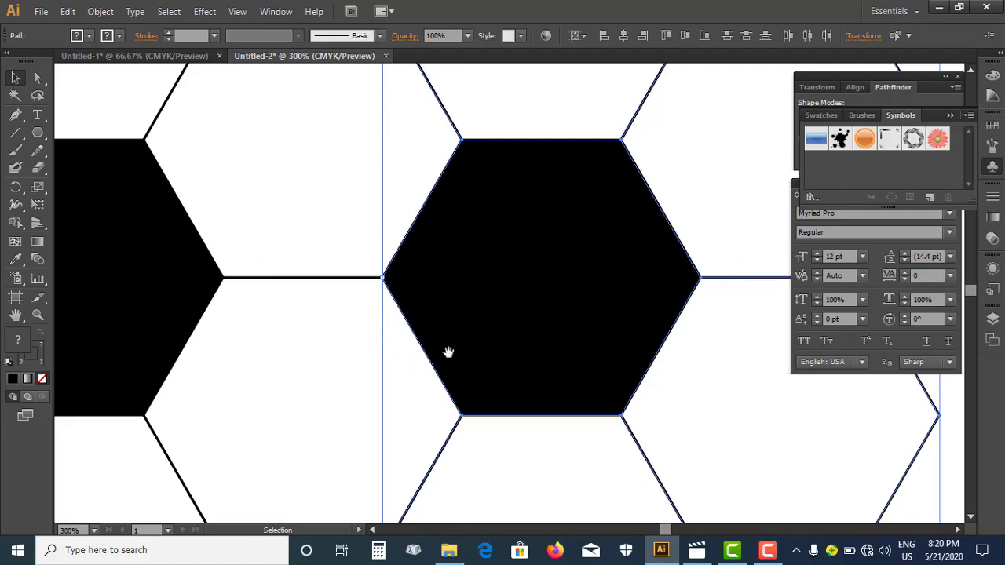
{"action": "left_click_drag", "start_coordinate": [447, 352], "coordinate": [307, 343]}
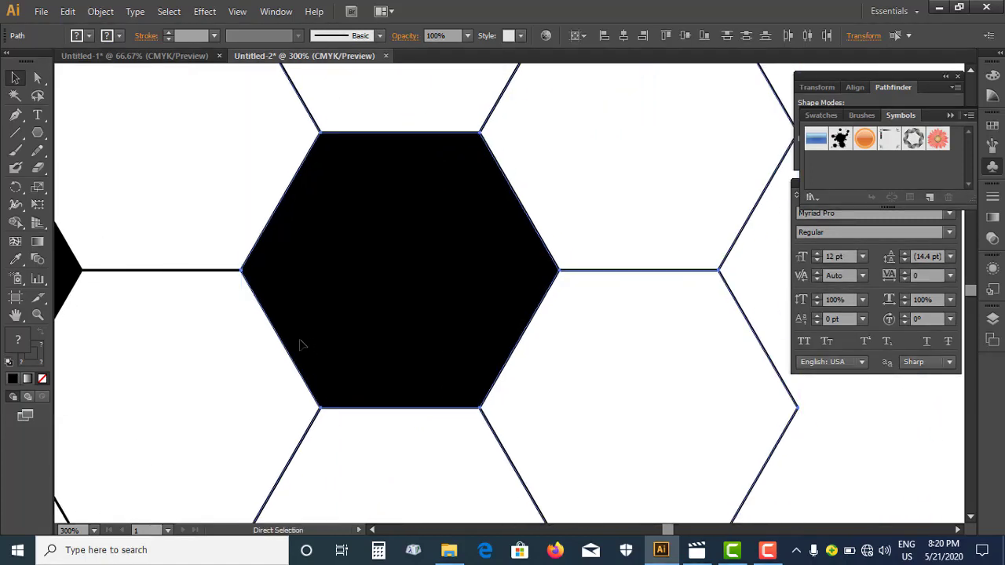
{"action": "key", "text": "ctrl+minus"}
{"action": "key", "text": "ctrl+minus"}
{"action": "key", "text": "ctrl+minus"}
Step: Repeat the cluster copy with Ctrl+D until the honeycomb strip has five clusters
{"action": "left_click", "coordinate": [425, 201]}
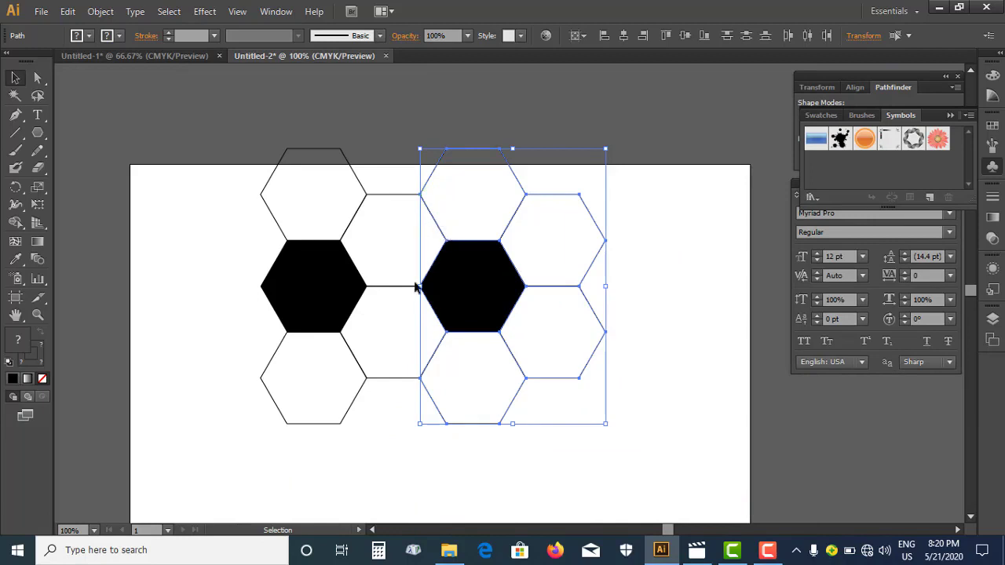
{"action": "left_click_drag", "start_coordinate": [460, 341], "coordinate": [275, 337]}
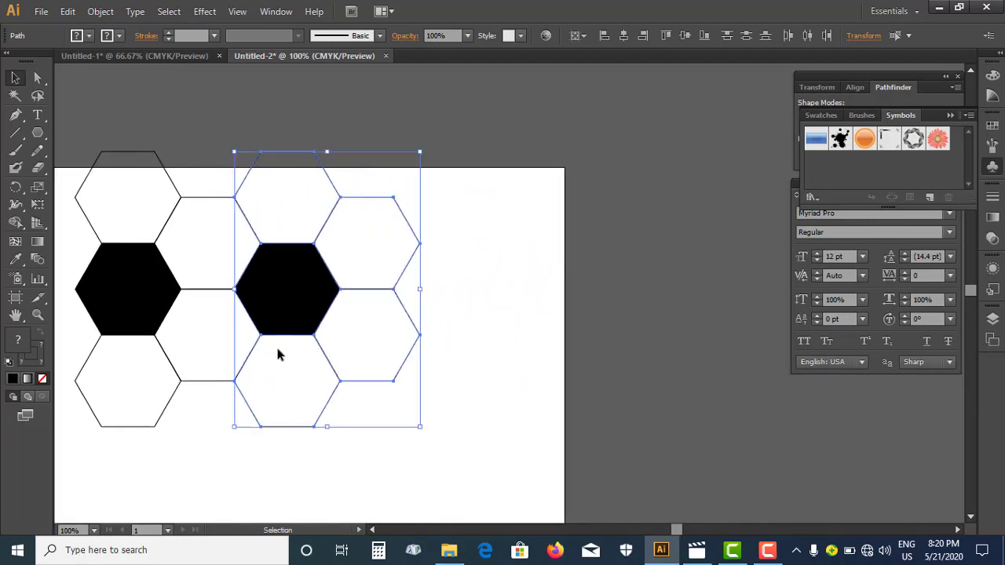
{"action": "key", "text": "ctrl+d"}
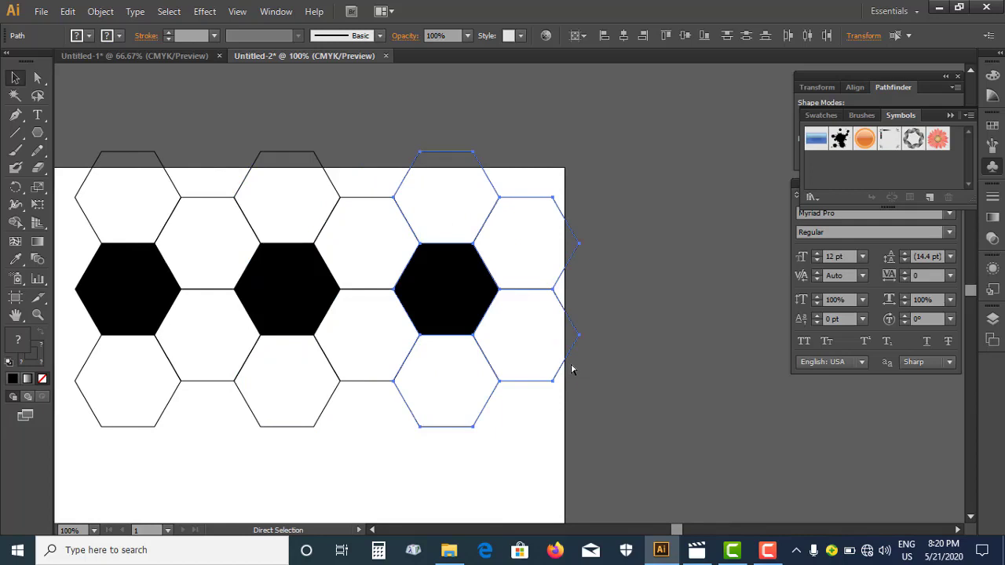
{"action": "key", "text": "ctrl+d"}
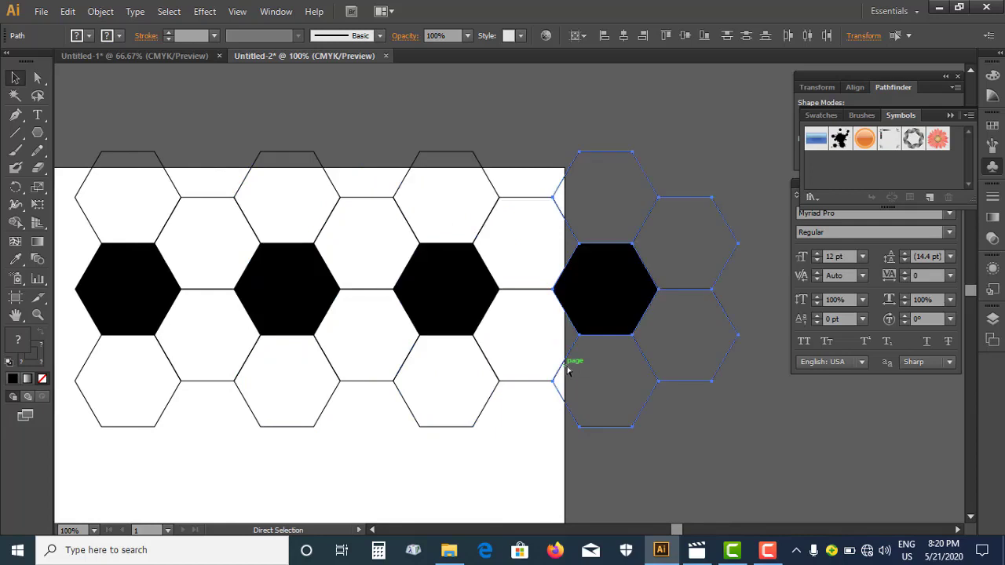
{"action": "key", "text": "ctrl+minus"}
{"action": "key", "text": "ctrl+minus"}
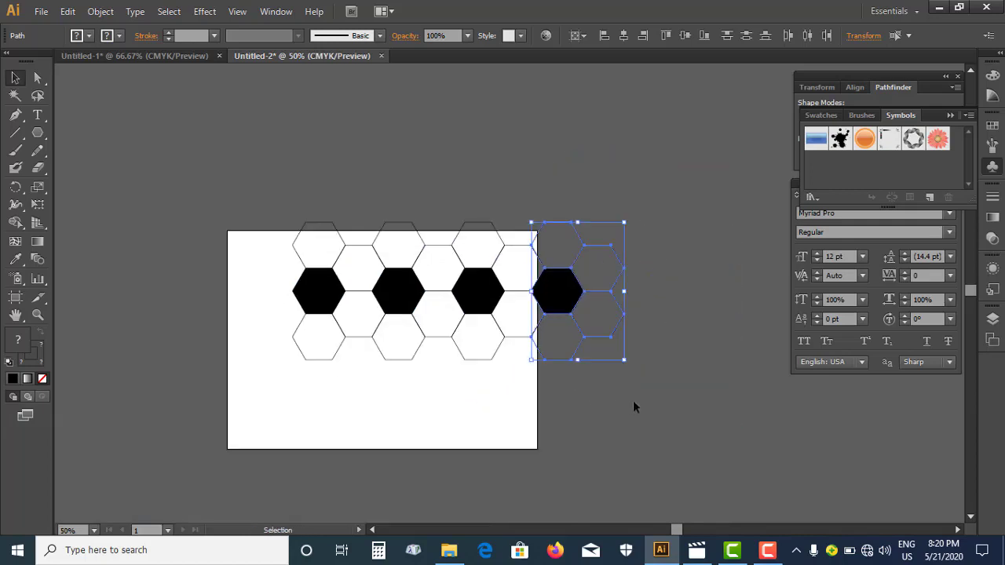
{"action": "left_click_drag", "start_coordinate": [668, 411], "coordinate": [547, 385]}
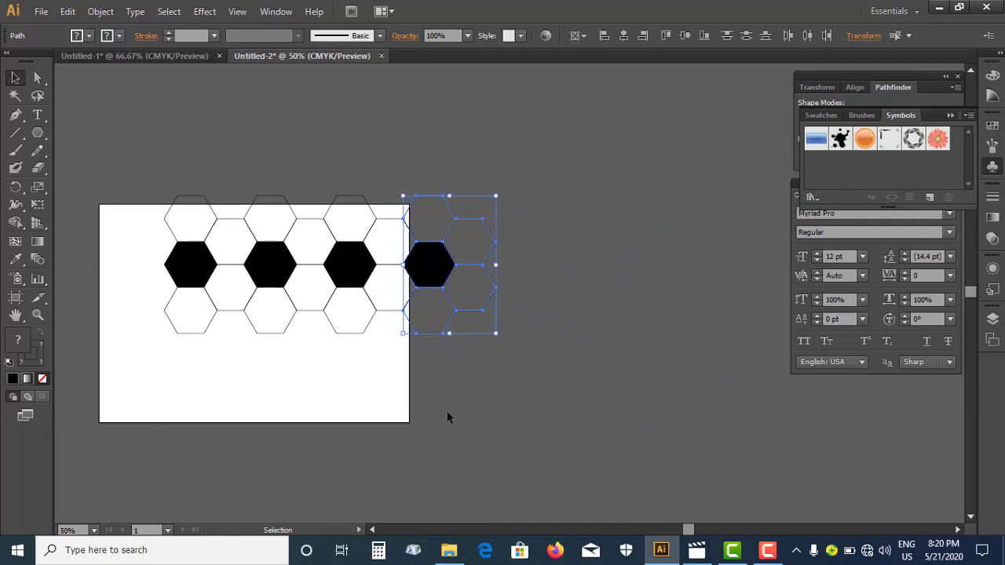
{"action": "key", "text": "ctrl+d"}
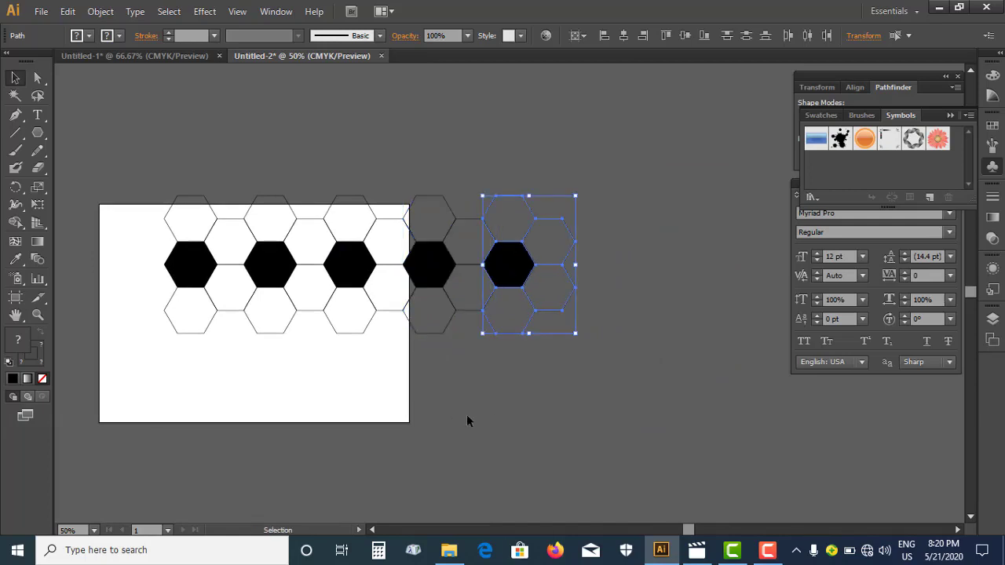
Step: Select the whole five-cluster strip and move it 3.78 in up, above the artboard
{"action": "left_click", "coordinate": [469, 415]}
{"action": "left_click_drag", "start_coordinate": [478, 403], "coordinate": [516, 428]}
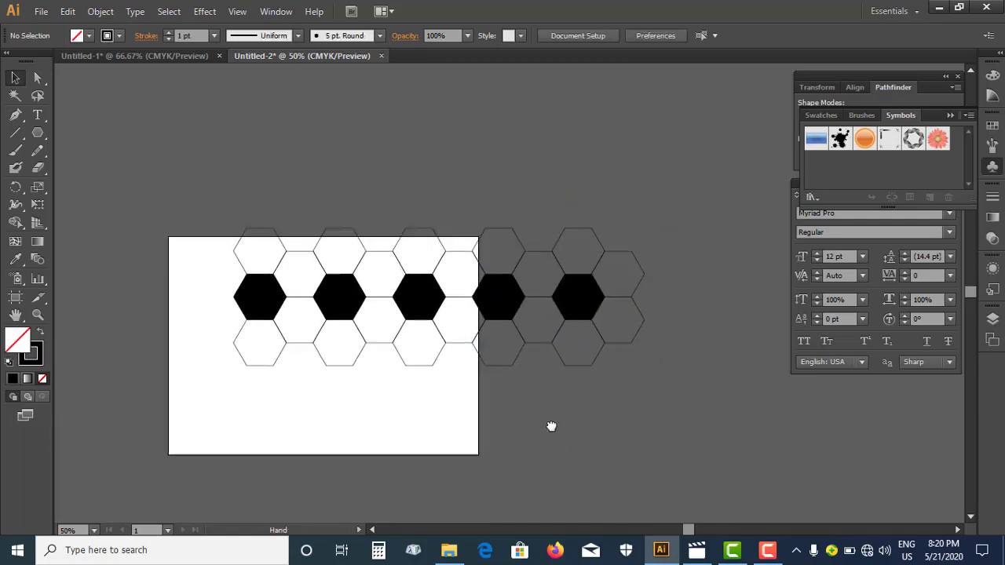
{"action": "left_click_drag", "start_coordinate": [131, 152], "coordinate": [647, 464]}
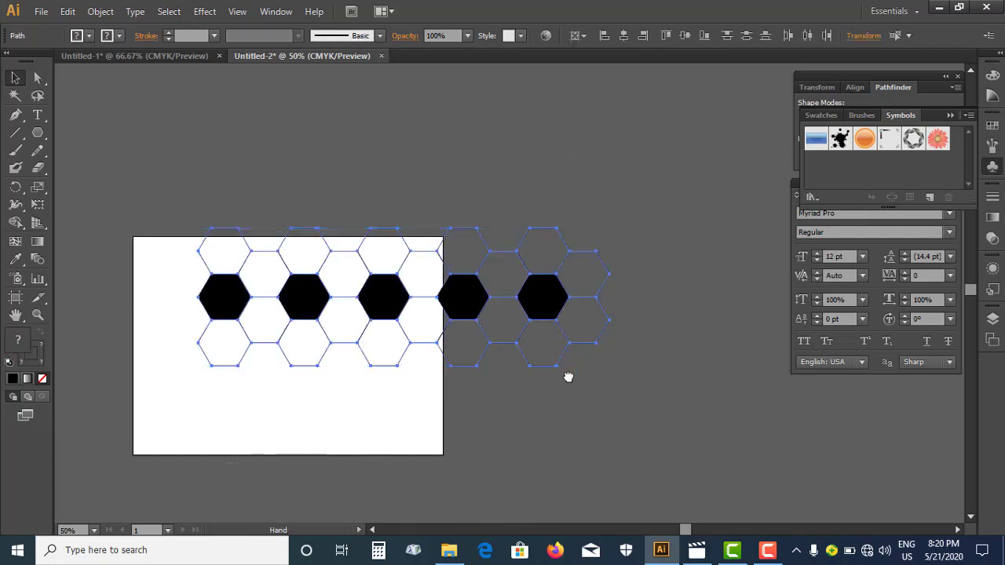
{"action": "mouse_move", "coordinate": [576, 396]}
{"action": "left_mouse_down"}
{"action": "mouse_move", "coordinate": [476, 191]}
{"action": "mouse_move", "coordinate": [475, 267]}
{"action": "mouse_move", "coordinate": [477, 220]}
{"action": "left_mouse_up"}
{"action": "left_click_drag", "start_coordinate": [476, 172], "coordinate": [476, 172]}
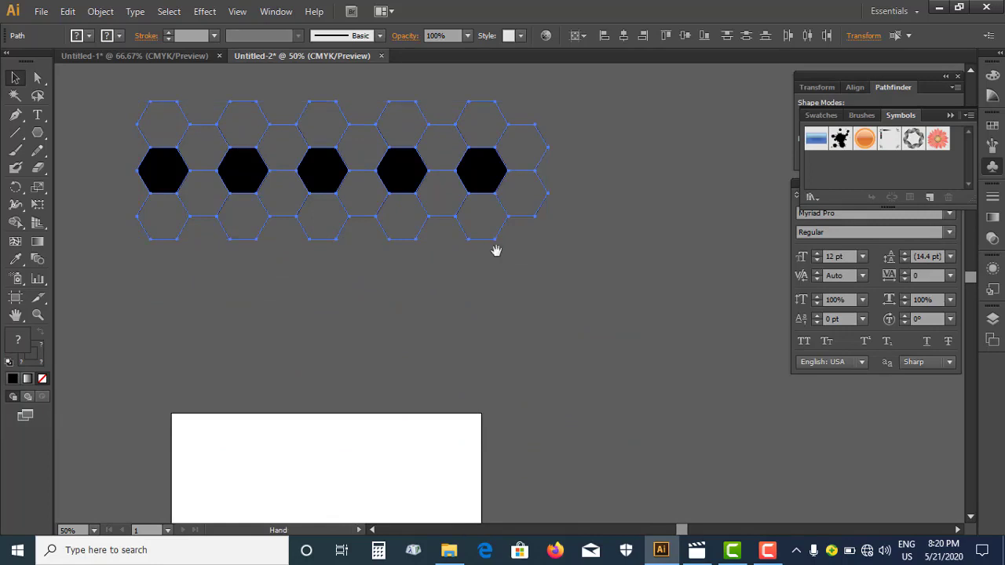
{"action": "scroll", "coordinate": [498, 282], "scroll_direction": "up", "scroll_amount": 3}
{"action": "scroll", "coordinate": [493, 304], "scroll_direction": "up", "scroll_amount": 1, "text": "alt"}
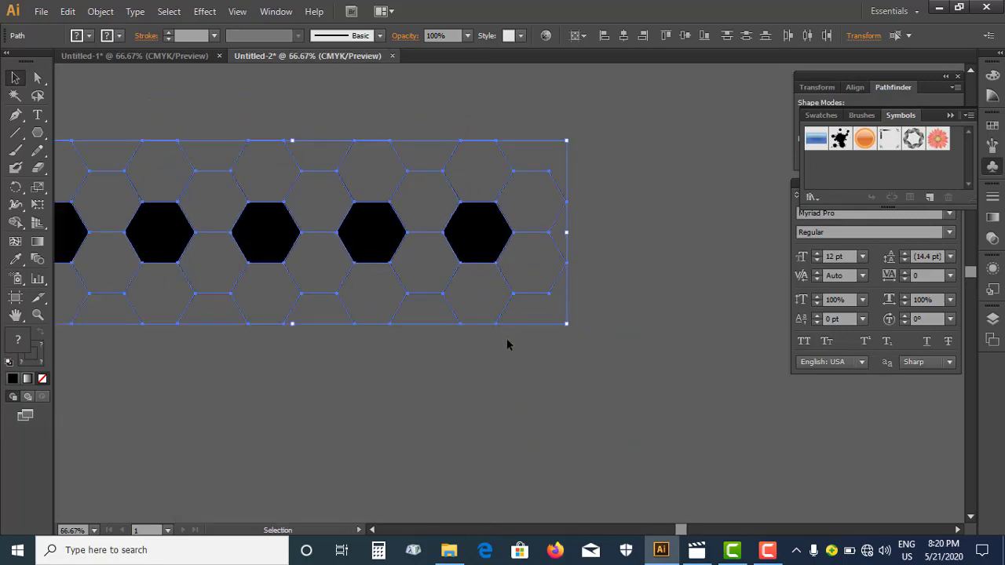
{"action": "left_click_drag", "start_coordinate": [472, 386], "coordinate": [602, 371]}
{"action": "left_click", "coordinate": [544, 381]}
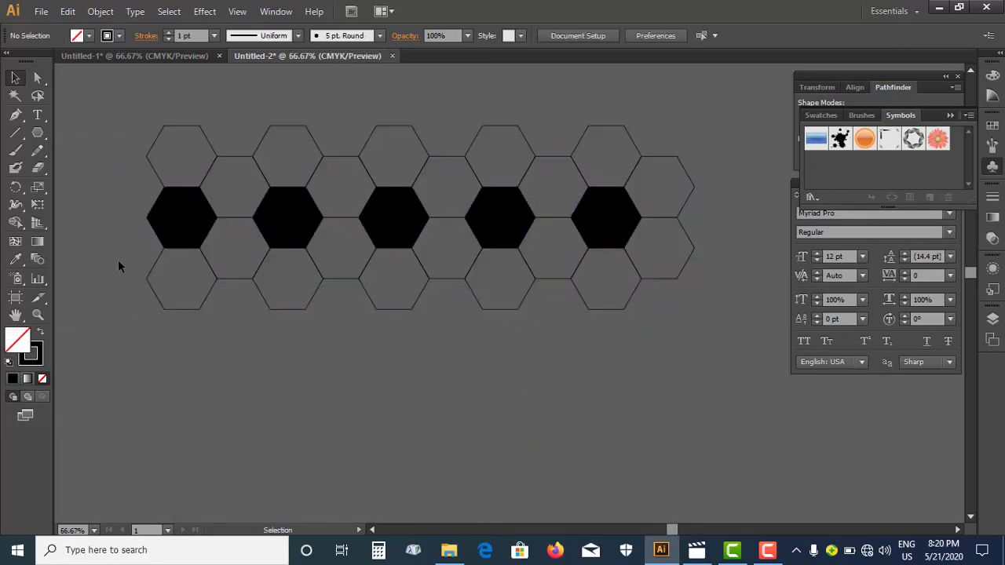
Step: Copy the lower two hexagon rows downward to extend the grid
{"action": "left_click_drag", "start_coordinate": [129, 268], "coordinate": [719, 383]}
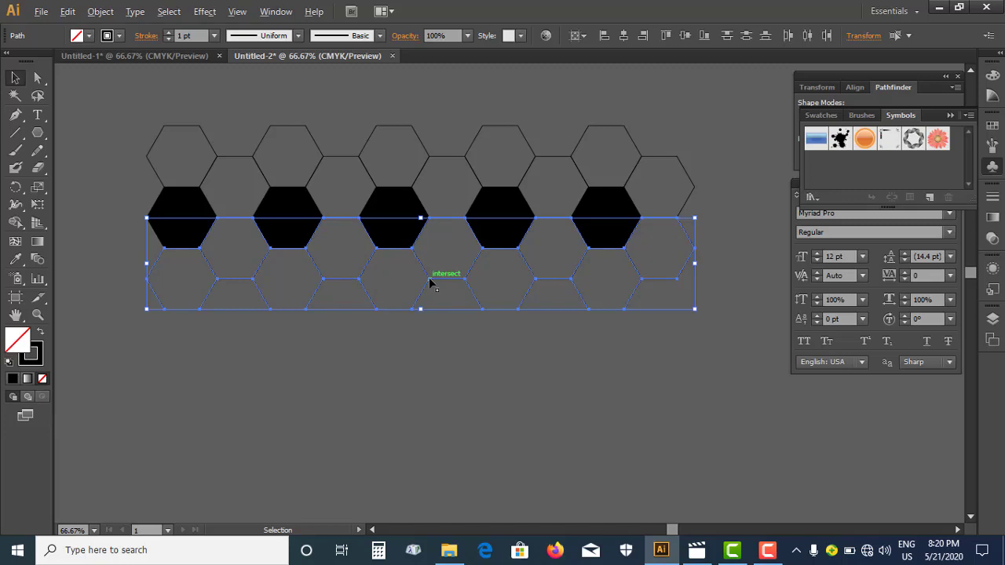
{"action": "left_click_drag", "start_coordinate": [429, 278], "coordinate": [430, 279]}
{"action": "left_click", "coordinate": [135, 302]}
{"action": "left_click_drag", "start_coordinate": [118, 265], "coordinate": [711, 382]}
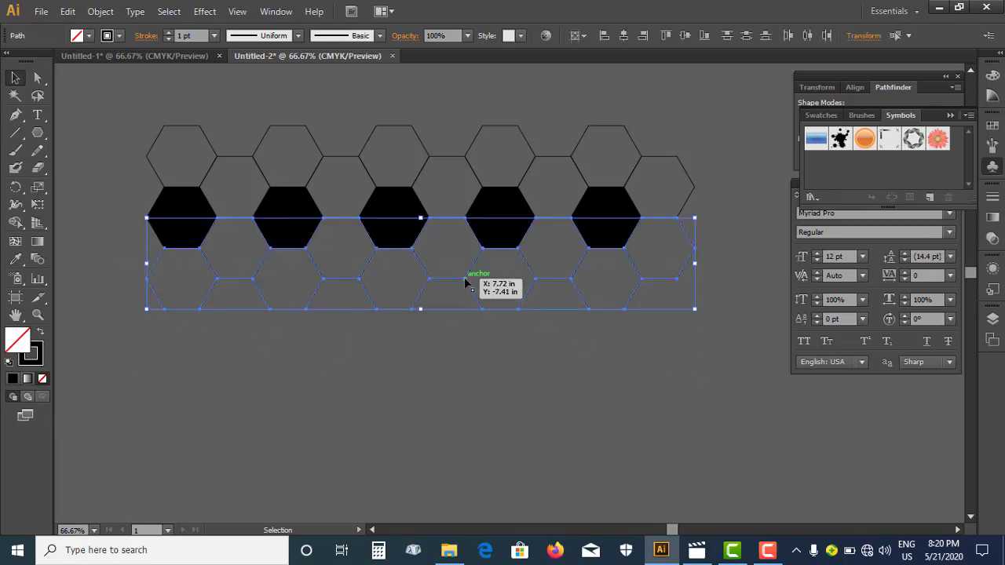
{"action": "left_click_drag", "start_coordinate": [466, 282], "coordinate": [467, 344]}
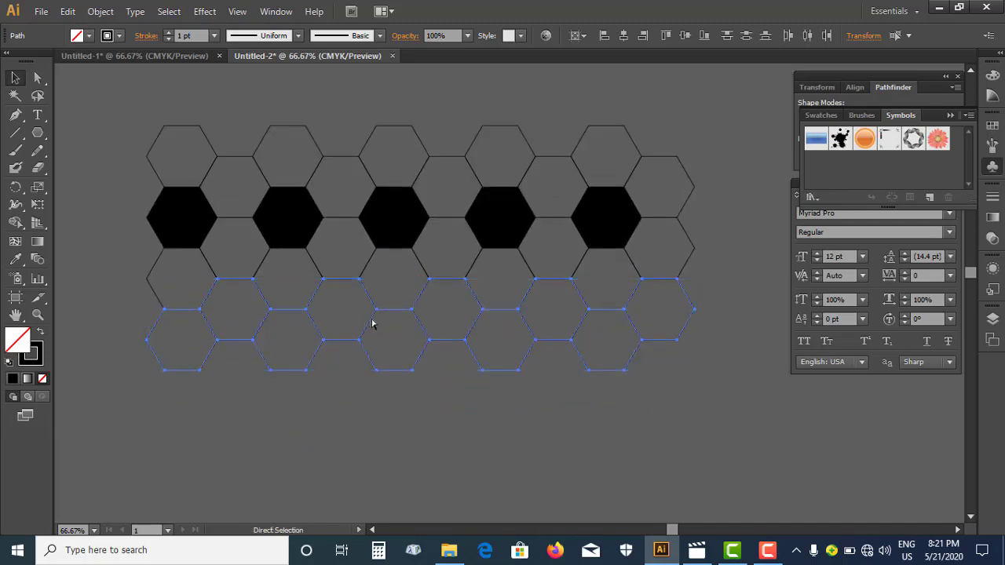
Step: Inspect the new rows' joins, recentre the grid, and begin rotating the selected rows
{"action": "key", "text": "ctrl+plus"}
{"action": "key", "text": "ctrl+plus"}
{"action": "key", "text": "ctrl+plus"}
{"action": "key", "text": "ctrl+plus"}
{"action": "key", "text": "ctrl+plus"}
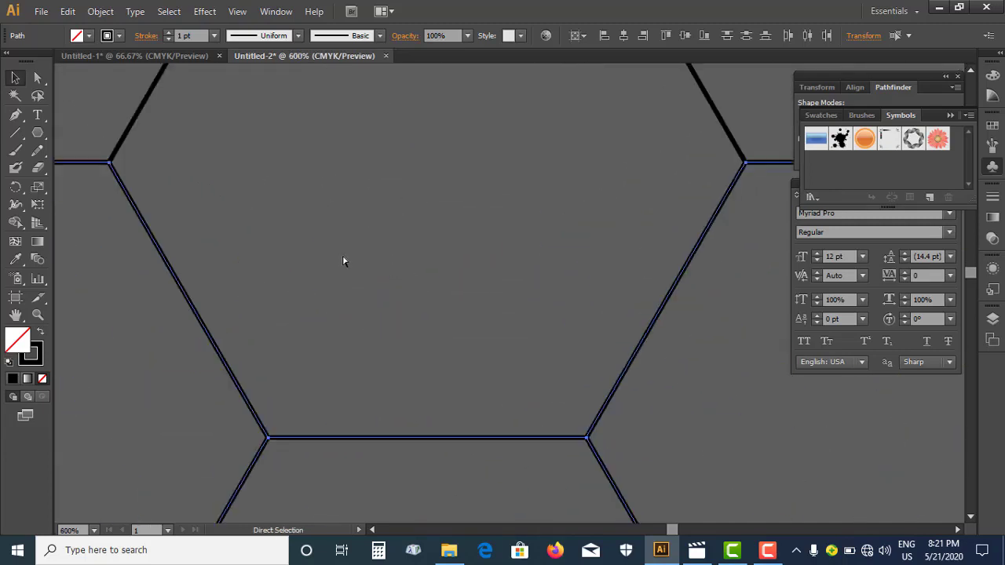
{"action": "key", "text": "ctrl+plus"}
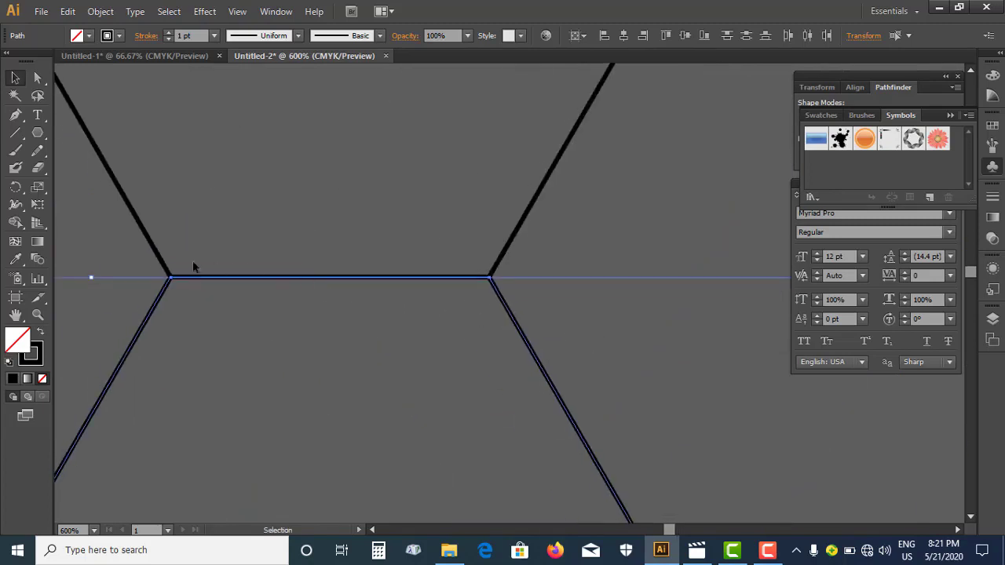
{"action": "key", "text": "ctrl+minus"}
{"action": "key", "text": "ctrl+minus"}
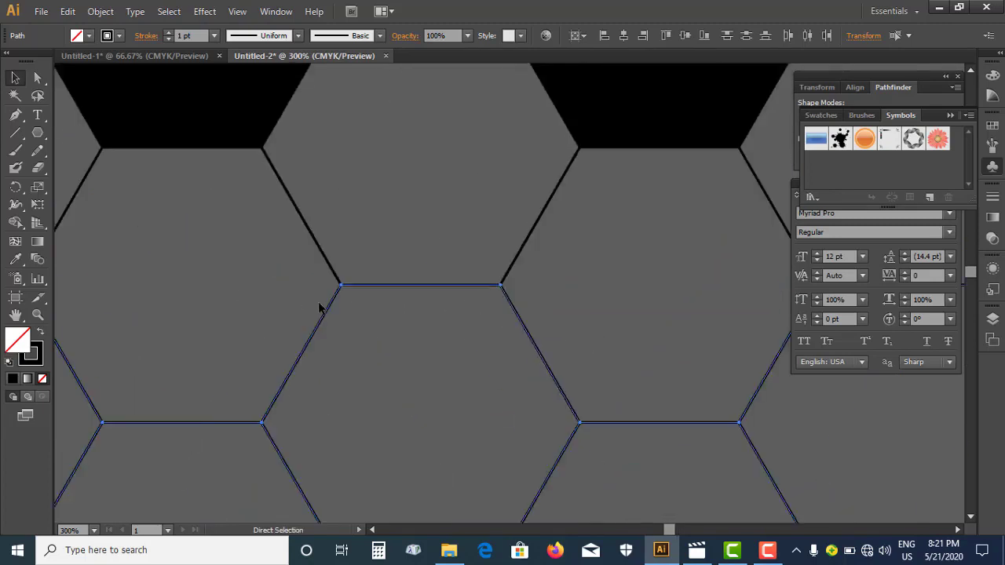
{"action": "key", "text": "ctrl+minus"}
{"action": "key", "text": "ctrl+minus"}
{"action": "key", "text": "ctrl+minus"}
{"action": "key", "text": "ctrl+minus"}
{"action": "key", "text": "v"}
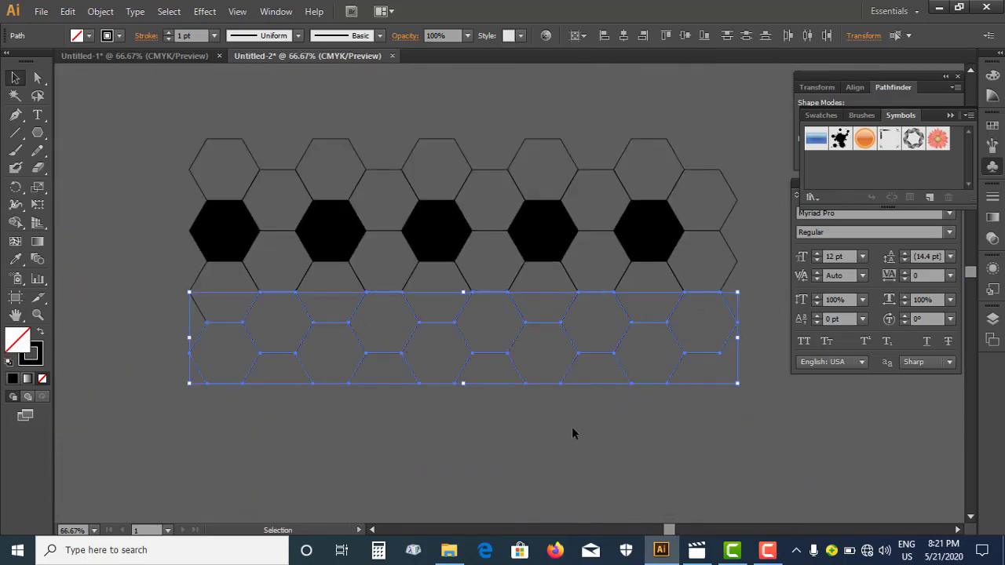
{"action": "mouse_move", "coordinate": [571, 434]}
{"action": "left_mouse_down"}
{"action": "mouse_move", "coordinate": [513, 385]}
{"action": "mouse_move", "coordinate": [530, 372]}
{"action": "left_mouse_up"}
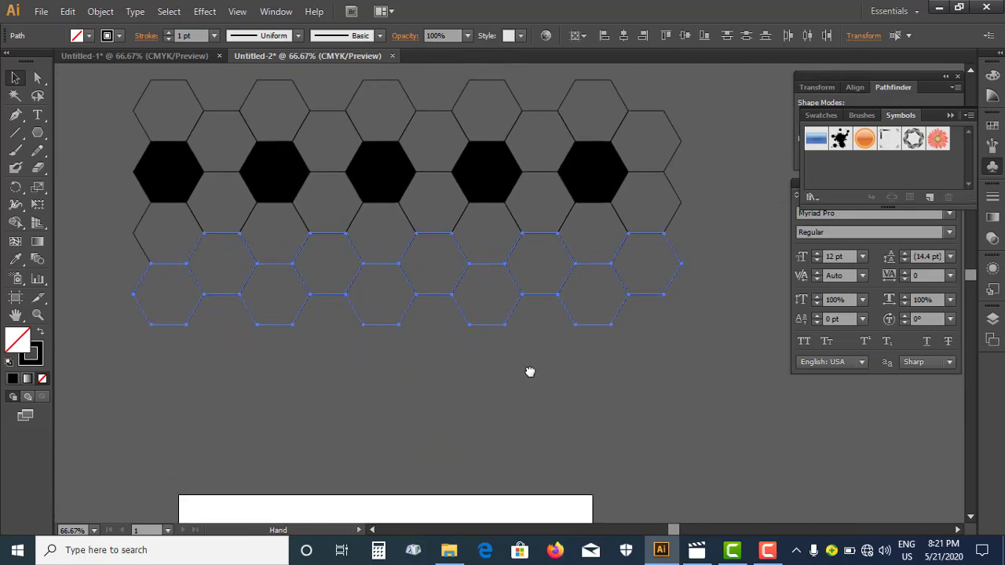
{"action": "key", "text": "space"}
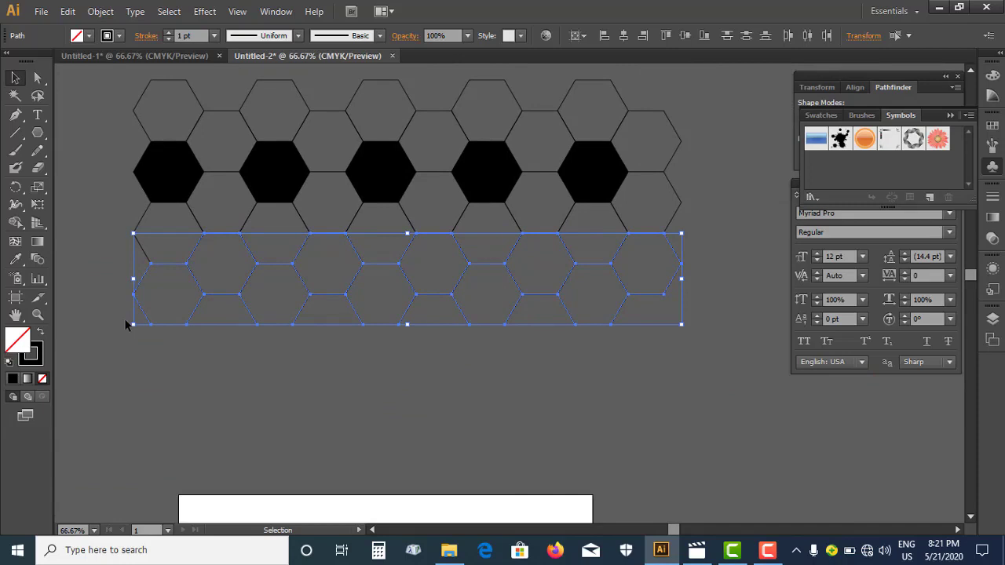
{"action": "left_click_drag", "start_coordinate": [122, 324], "coordinate": [698, 384]}
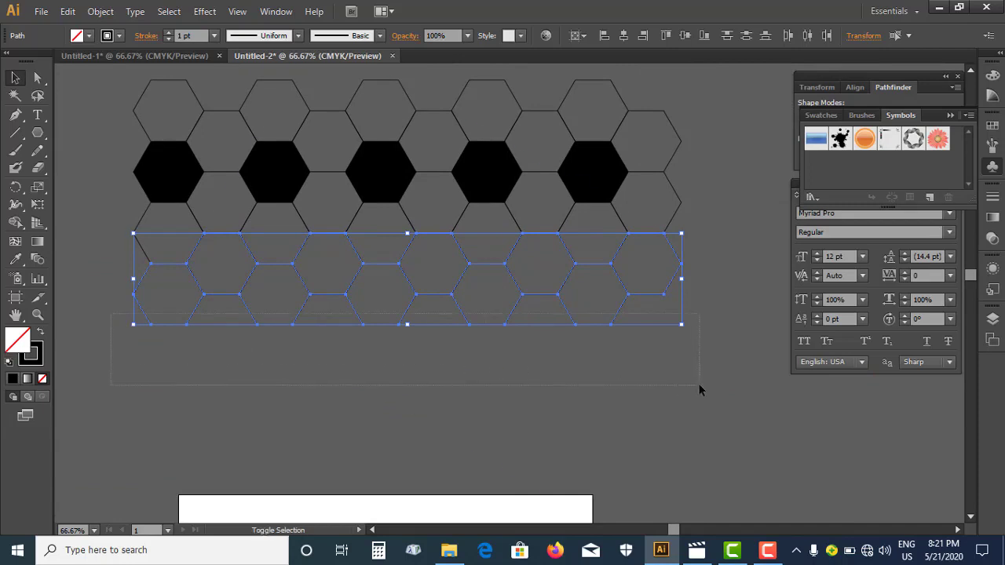
Step: Eyedropper the black fill from an upper hexagon onto the selected lower row
{"action": "left_click", "coordinate": [118, 36]}
{"action": "left_click", "coordinate": [119, 36]}
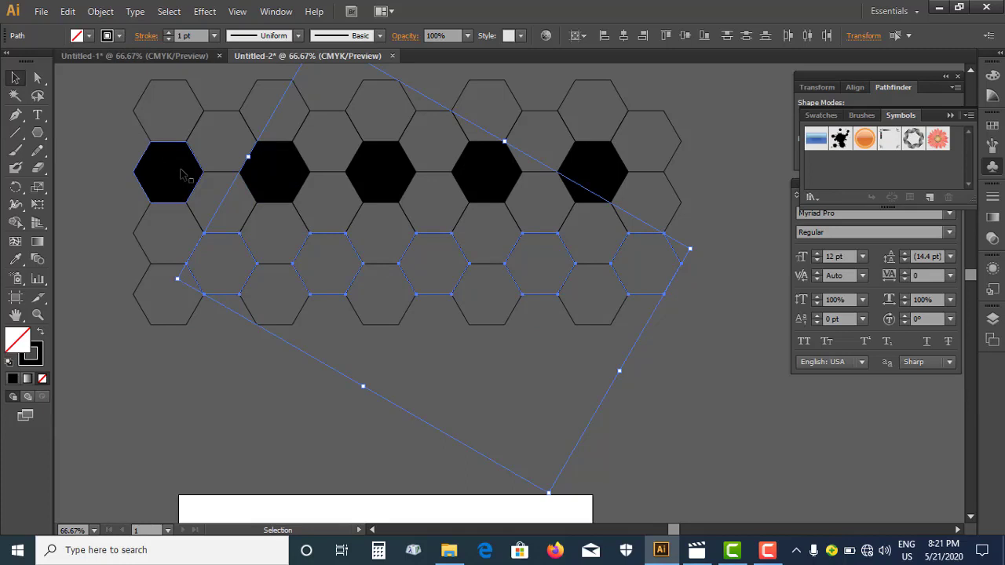
{"action": "key", "text": "i"}
{"action": "left_click", "coordinate": [181, 173]}
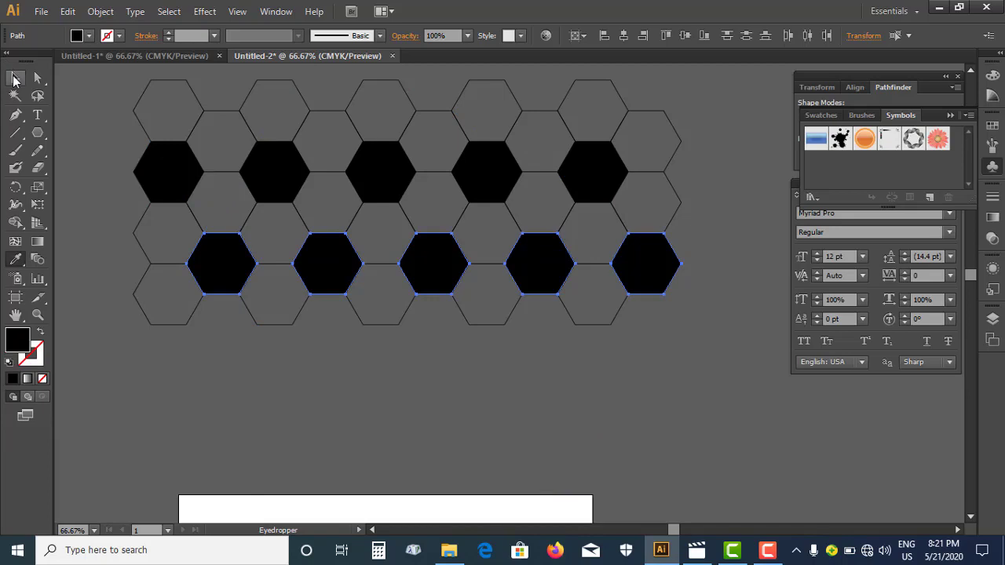
{"action": "left_click", "coordinate": [14, 79]}
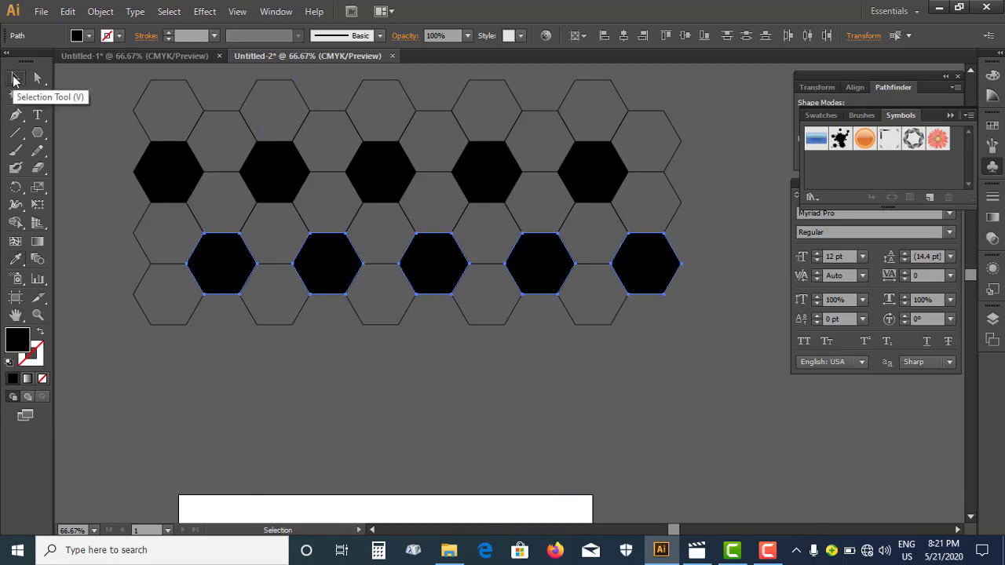
Step: Select the connecting hexagon row, leaving the top row out of the selection
{"action": "left_click", "coordinate": [229, 362]}
{"action": "left_click_drag", "start_coordinate": [231, 357], "coordinate": [225, 376]}
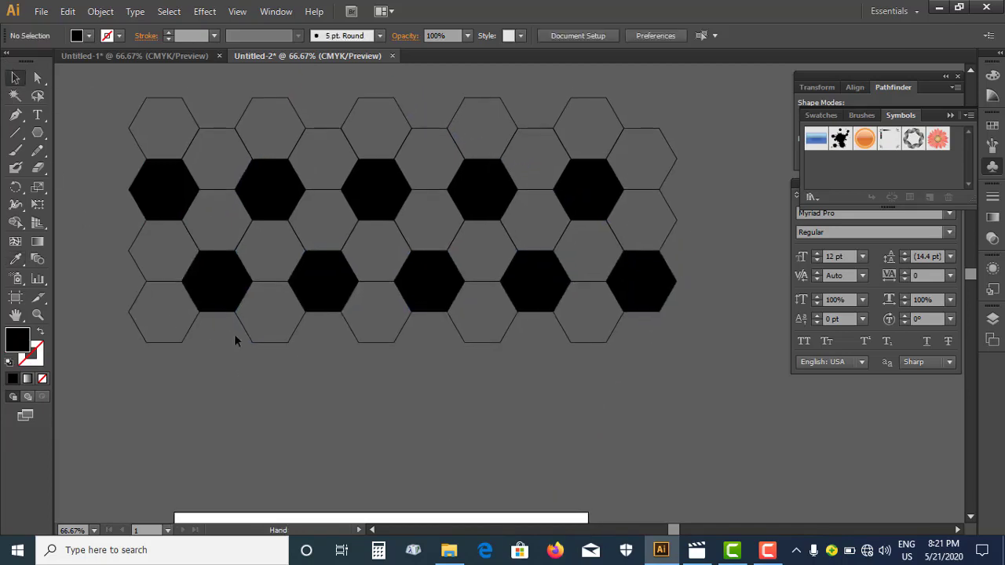
{"action": "left_click_drag", "start_coordinate": [111, 80], "coordinate": [729, 141]}
{"action": "key", "text": "space"}
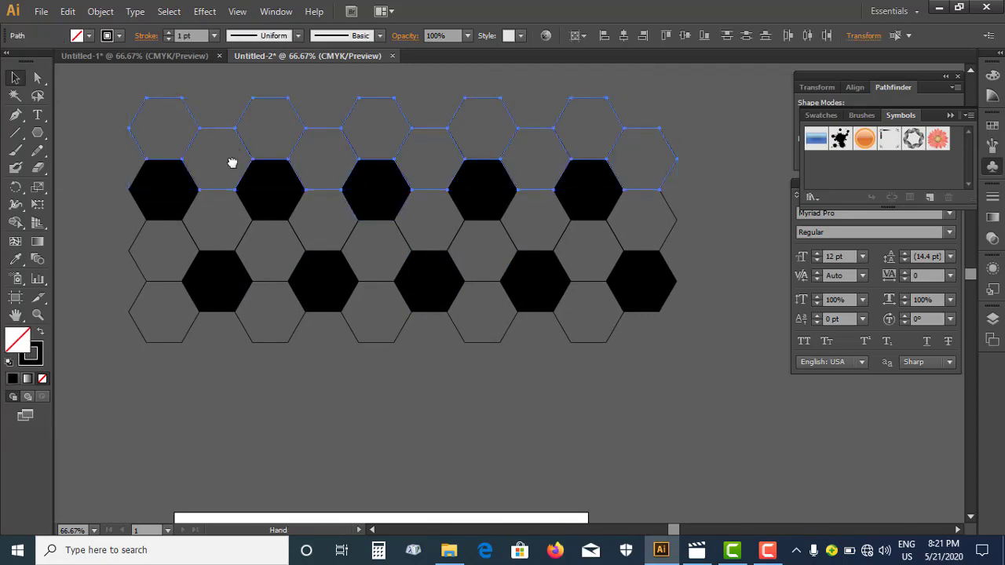
{"action": "left_click_drag", "start_coordinate": [234, 153], "coordinate": [232, 188]}
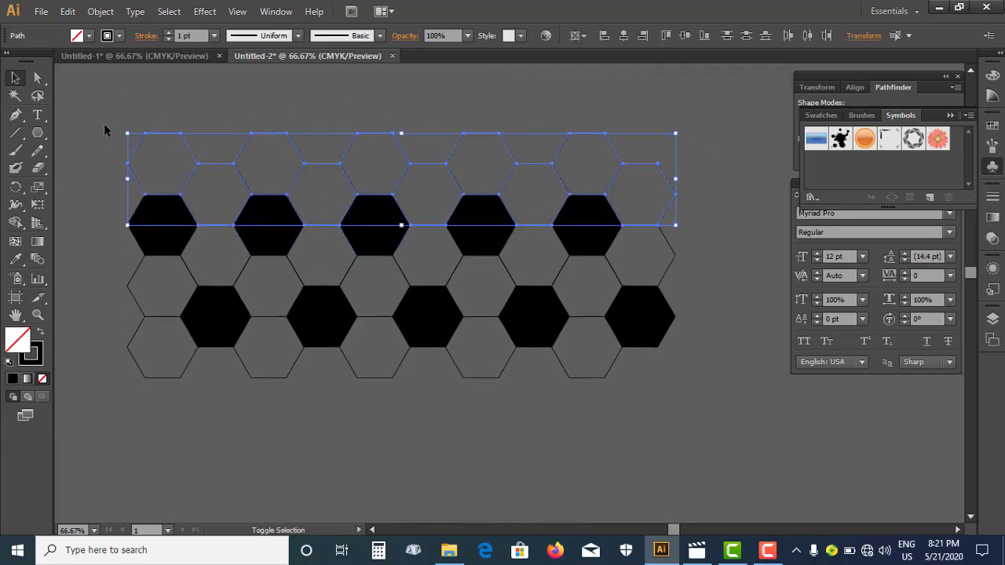
{"action": "left_click_drag", "start_coordinate": [99, 113], "coordinate": [718, 146]}
{"action": "key", "text": "space"}
{"action": "left_click_drag", "start_coordinate": [542, 219], "coordinate": [538, 170]}
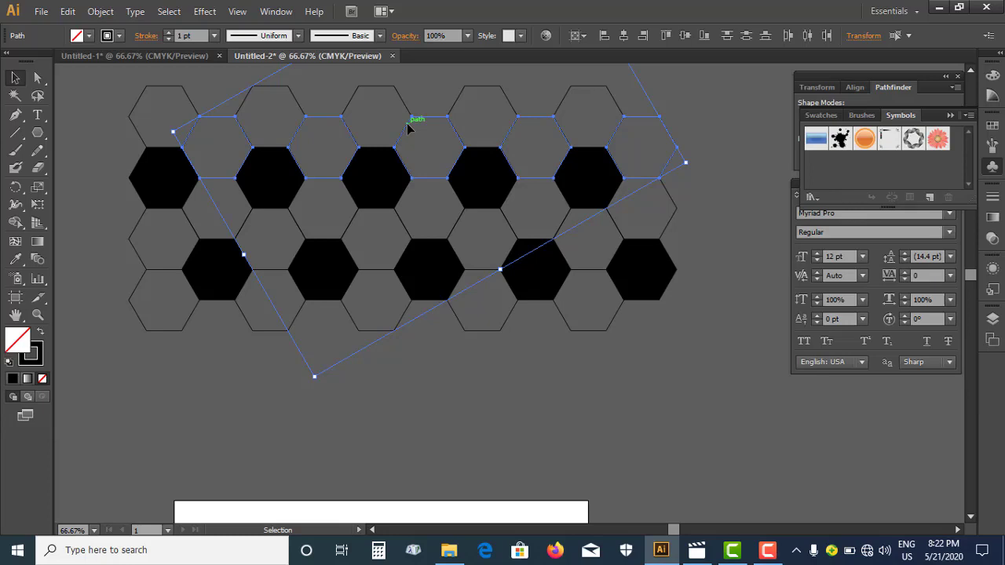
Step: Drag a copy of that row straight down beneath the grid
{"action": "left_click_drag", "start_coordinate": [408, 129], "coordinate": [399, 326]}
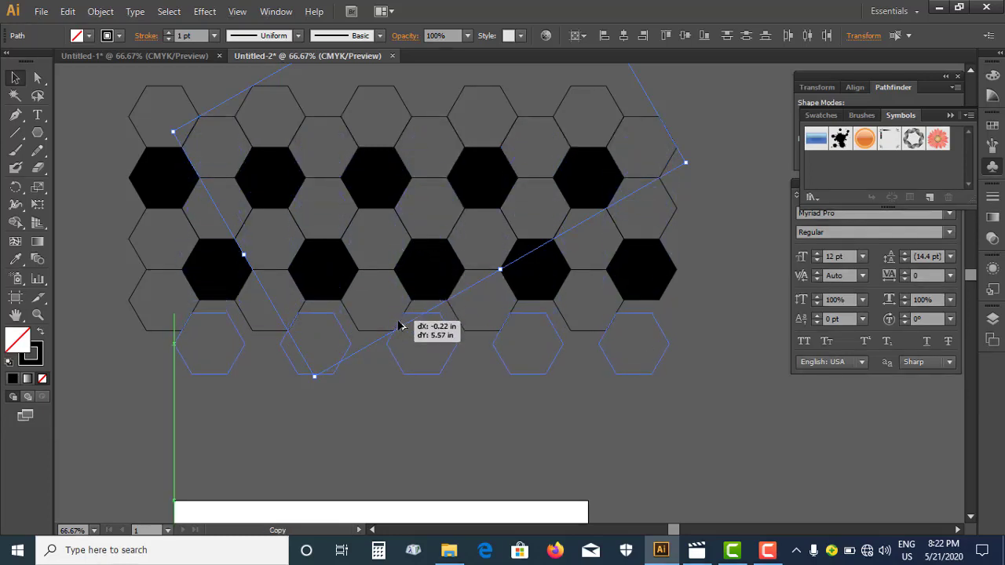
{"action": "left_click_drag", "start_coordinate": [399, 326], "coordinate": [402, 315]}
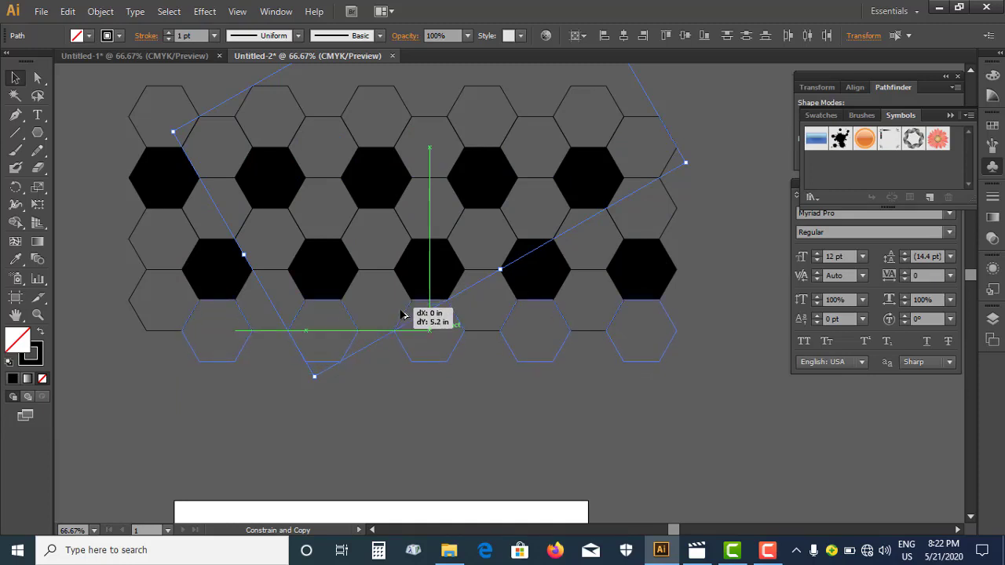
{"action": "left_click_drag", "start_coordinate": [402, 315], "coordinate": [402, 312]}
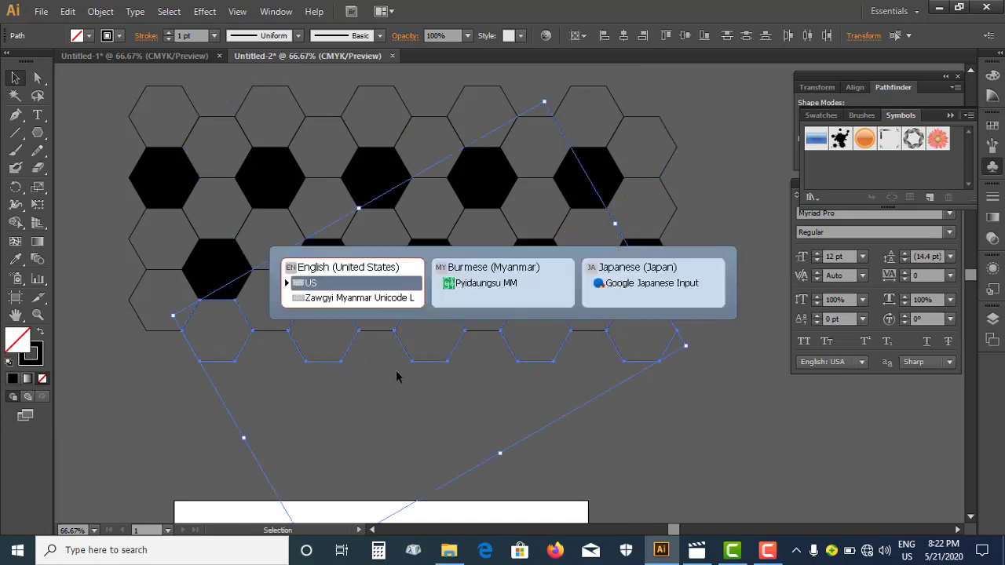
{"action": "scroll", "coordinate": [401, 386], "scroll_direction": "up", "scroll_amount": 1}
{"action": "scroll", "coordinate": [401, 386], "scroll_direction": "up", "scroll_amount": 2}
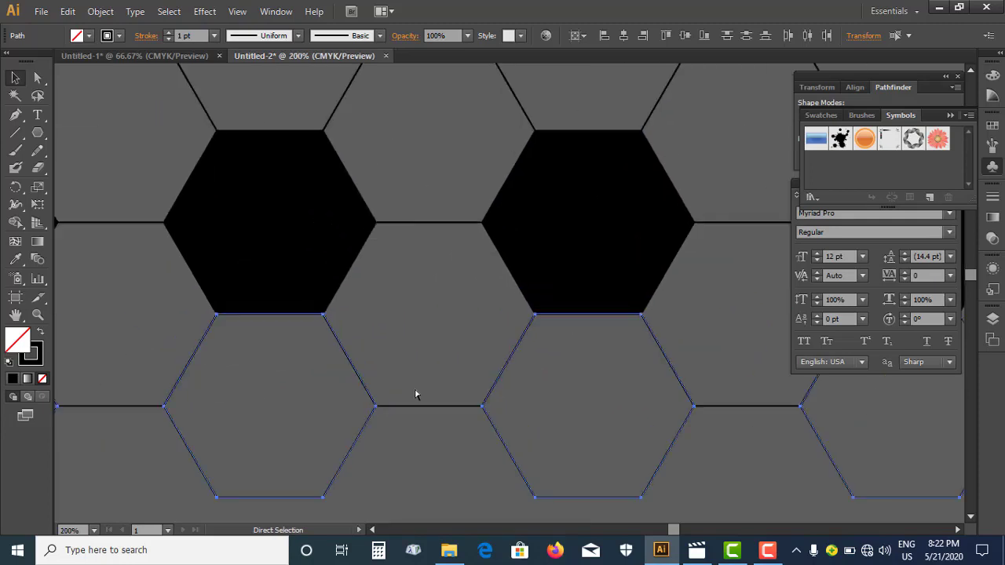
{"action": "scroll", "coordinate": [408, 391], "scroll_direction": "up", "scroll_amount": 1}
{"action": "key", "text": "ctrl+plus"}
{"action": "left_click", "coordinate": [433, 293]}
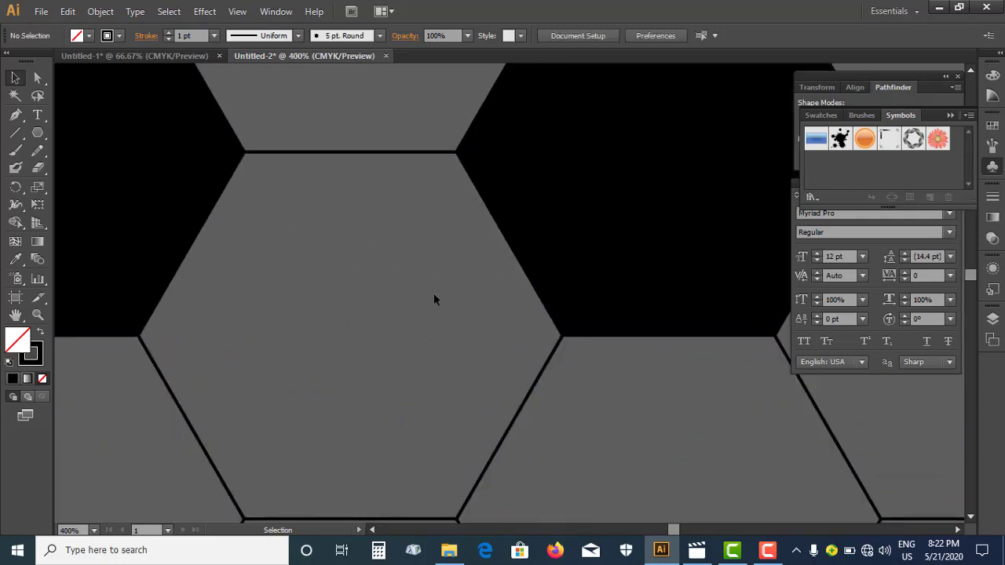
{"action": "left_click_drag", "start_coordinate": [438, 340], "coordinate": [396, 188]}
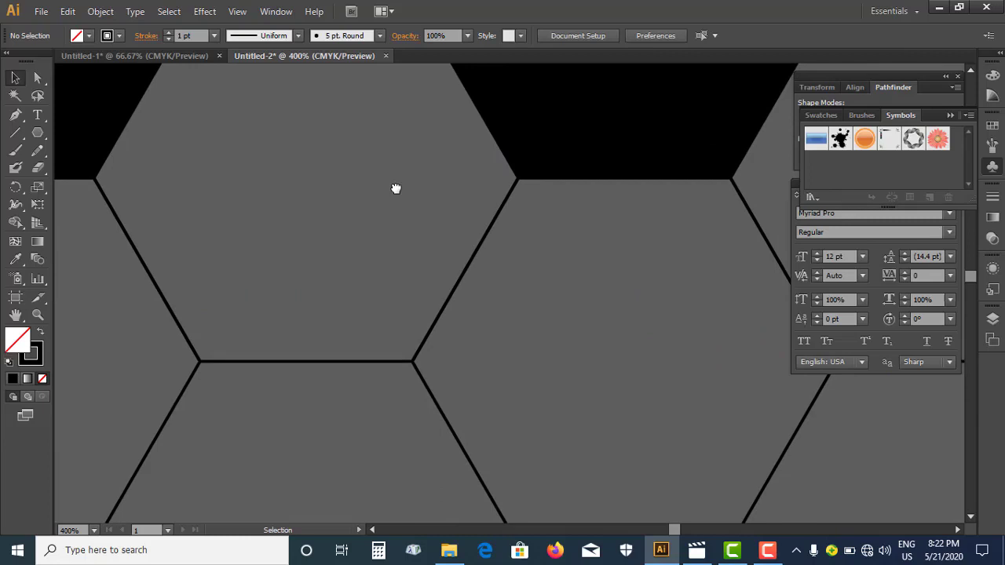
{"action": "scroll", "coordinate": [395, 189], "scroll_direction": "down", "scroll_amount": 3}
{"action": "scroll", "coordinate": [395, 188], "scroll_direction": "down", "scroll_amount": 2}
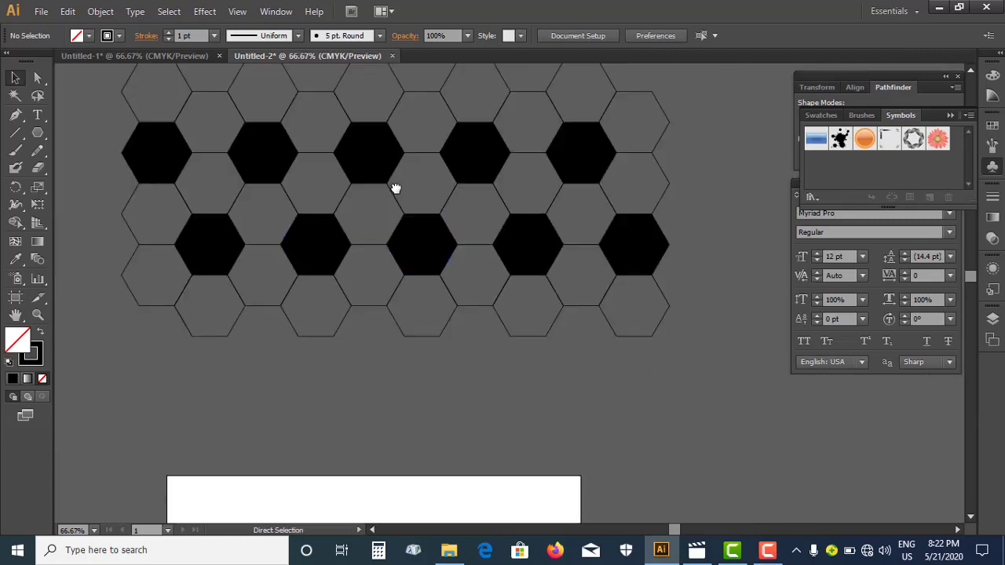
{"action": "scroll", "coordinate": [420, 271], "scroll_direction": "down", "scroll_amount": 1}
{"action": "left_click_drag", "start_coordinate": [675, 276], "coordinate": [652, 269]}
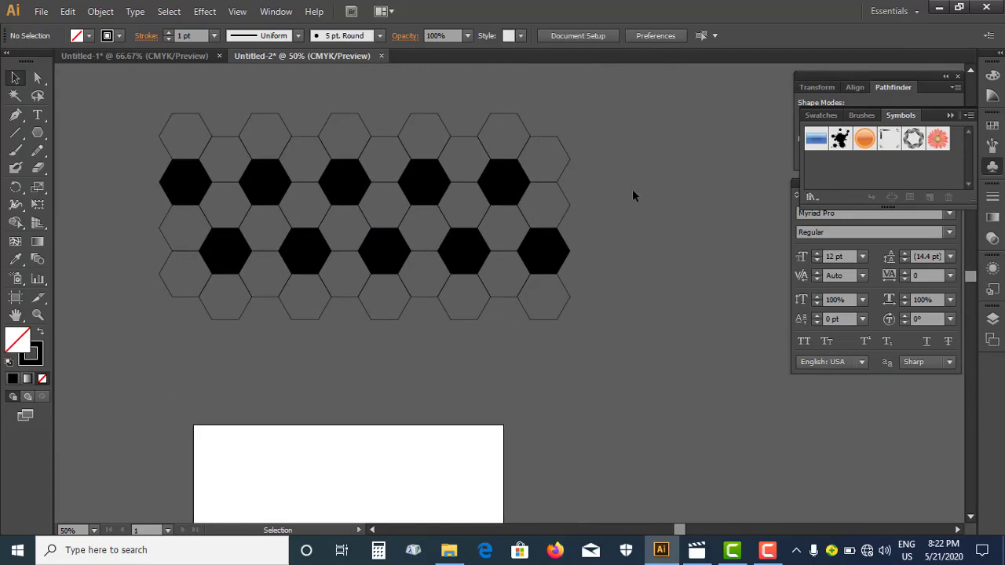
{"action": "scroll", "coordinate": [632, 189], "scroll_direction": "down", "scroll_amount": 1}
Step: Select and deselect the hexagon grid, then toggle the Symbols library open and closed
{"action": "left_click_drag", "start_coordinate": [151, 127], "coordinate": [502, 290]}
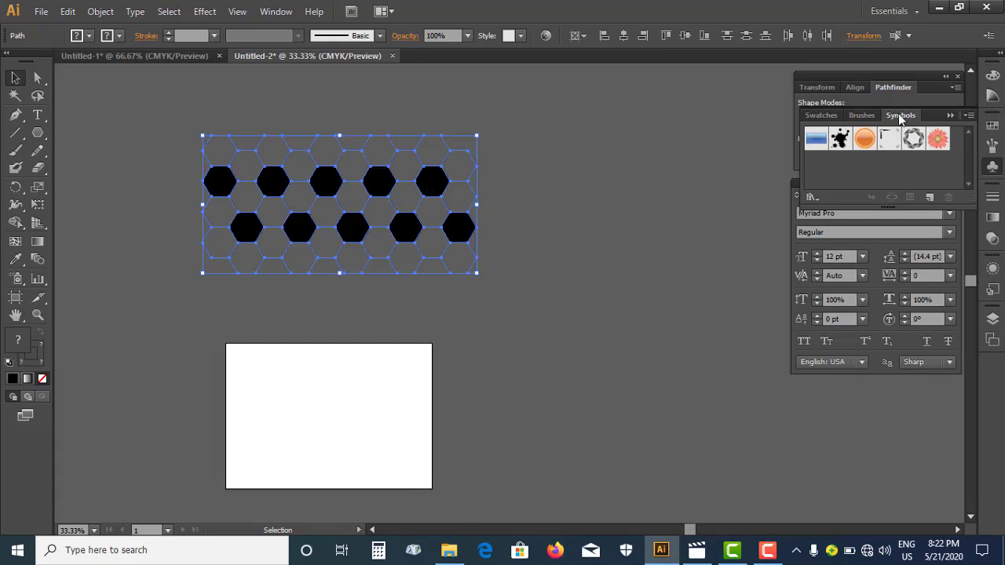
{"action": "left_click", "coordinate": [655, 143]}
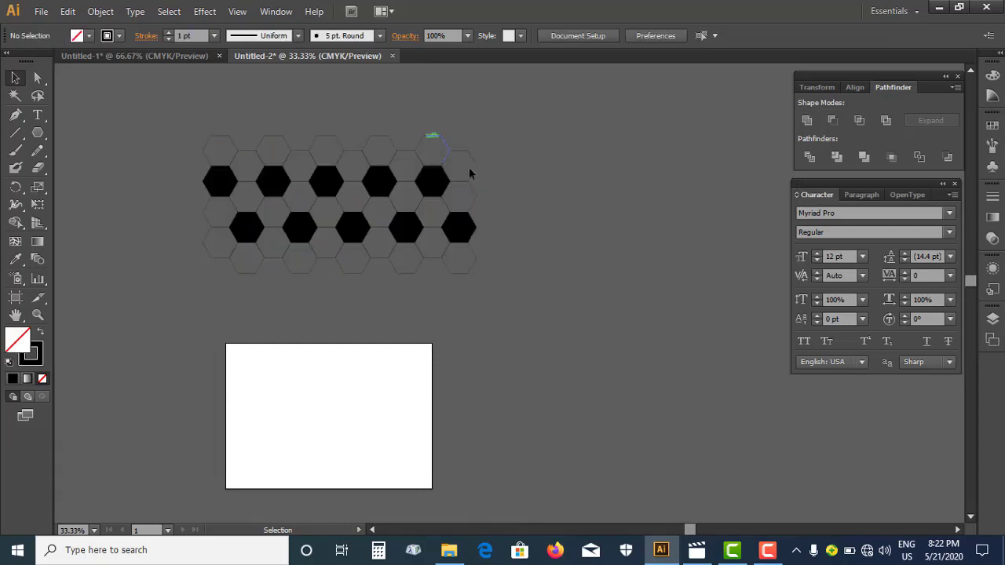
{"action": "left_click", "coordinate": [993, 167]}
{"action": "left_click", "coordinate": [993, 167]}
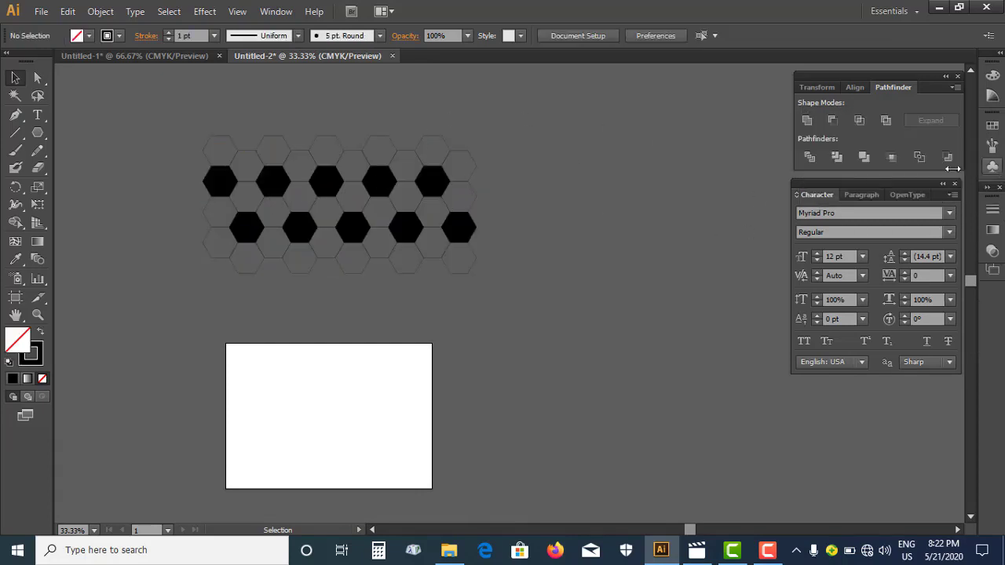
{"action": "left_click", "coordinate": [993, 166]}
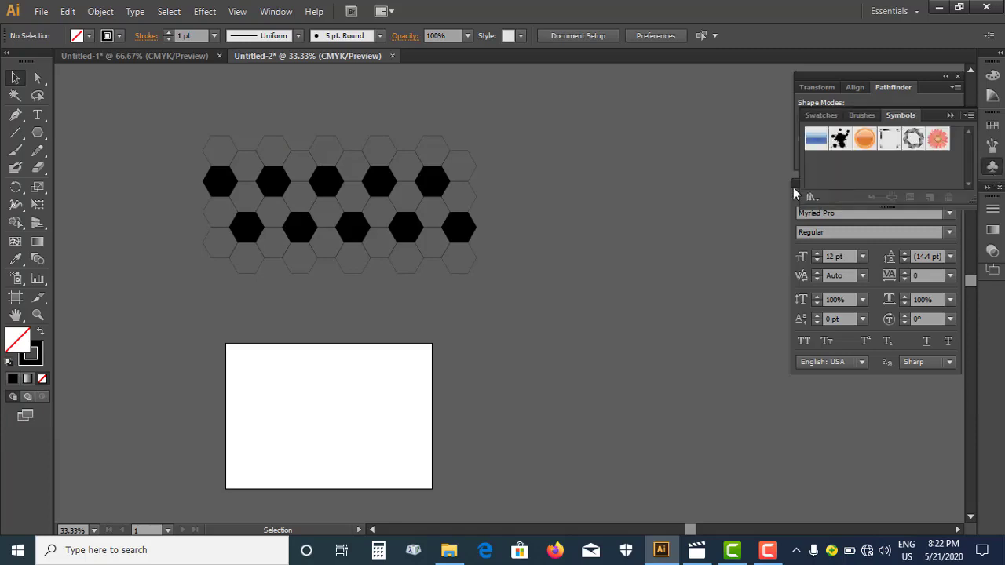
{"action": "left_click", "coordinate": [658, 217]}
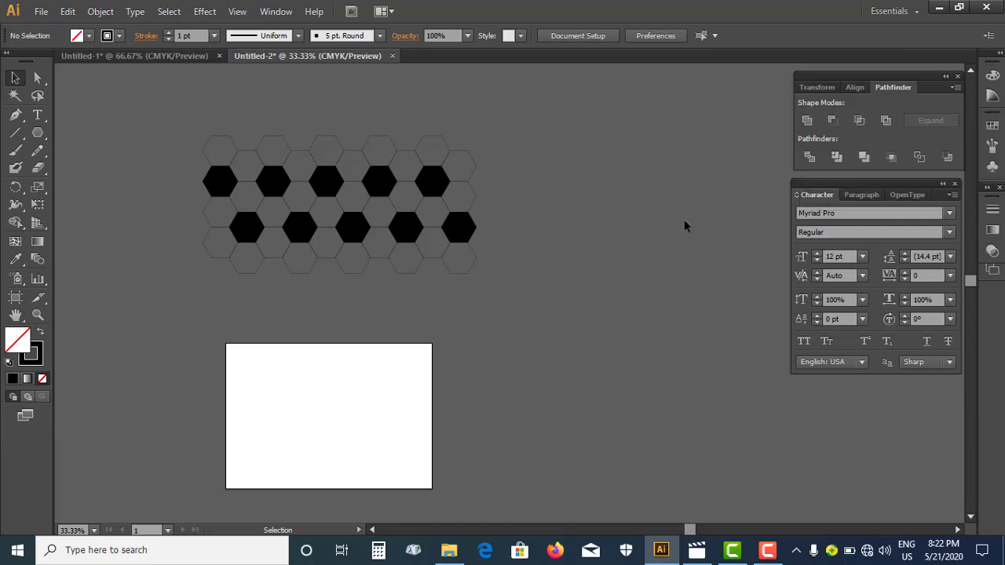
Step: Reposition the docked panel group and remove the Stroke/Gradient group from the dock
{"action": "left_click_drag", "start_coordinate": [947, 192], "coordinate": [910, 181]}
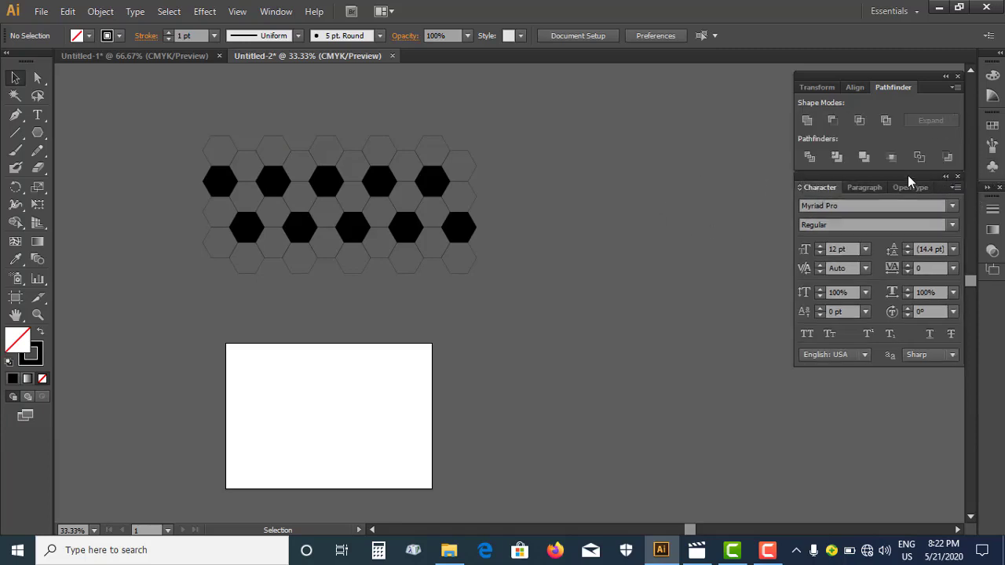
{"action": "left_click", "coordinate": [987, 188]}
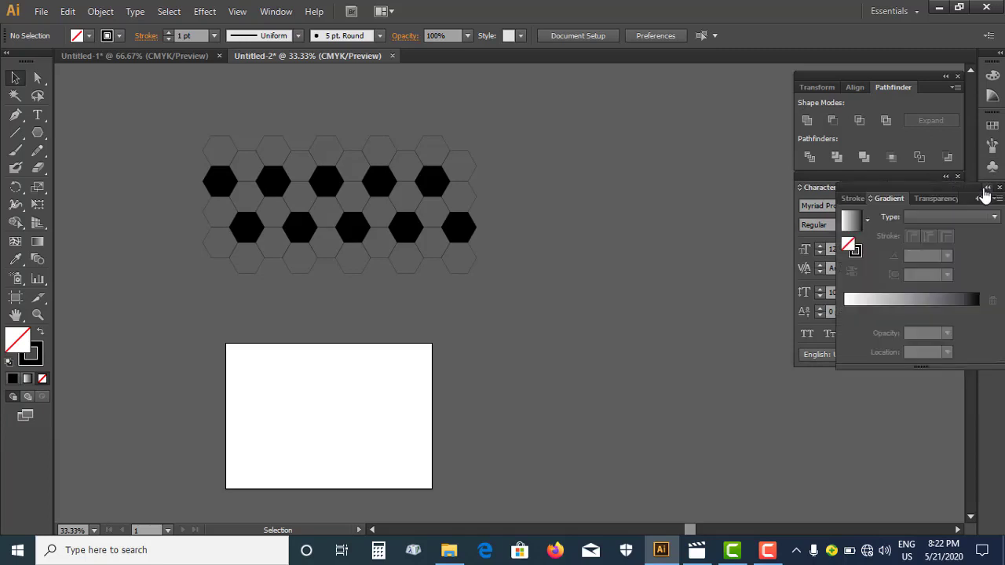
{"action": "left_click", "coordinate": [987, 189]}
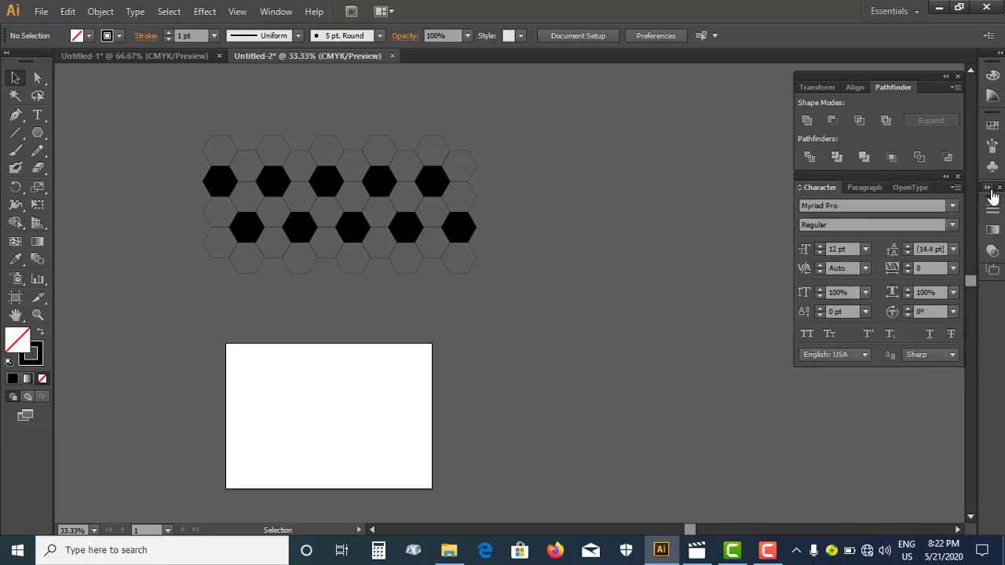
{"action": "left_click", "coordinate": [998, 189]}
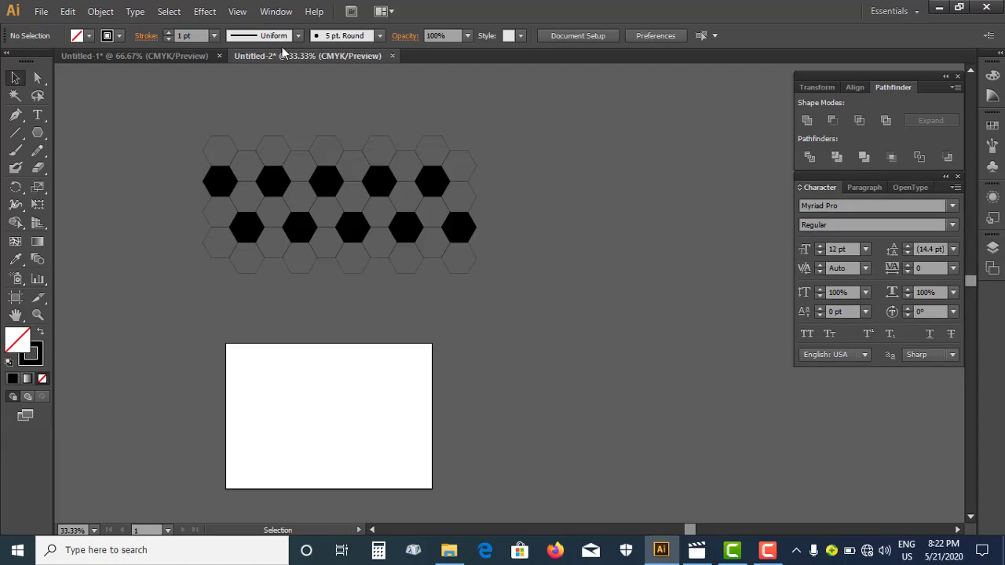
Step: Bring Gradient back from the Window menu, check Stroke, and rearrange the docked panels
{"action": "left_click", "coordinate": [277, 12]}
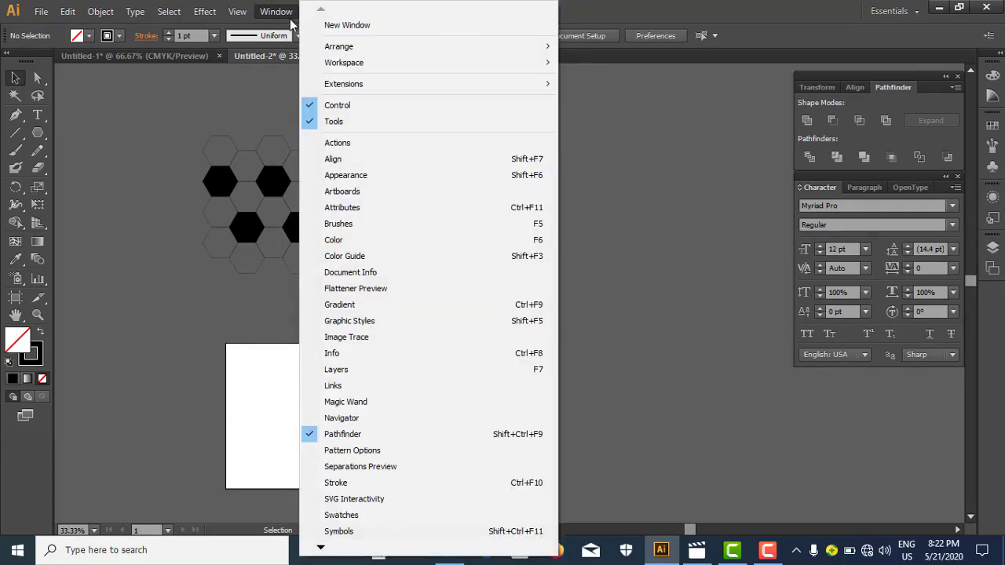
{"action": "left_click", "coordinate": [361, 306]}
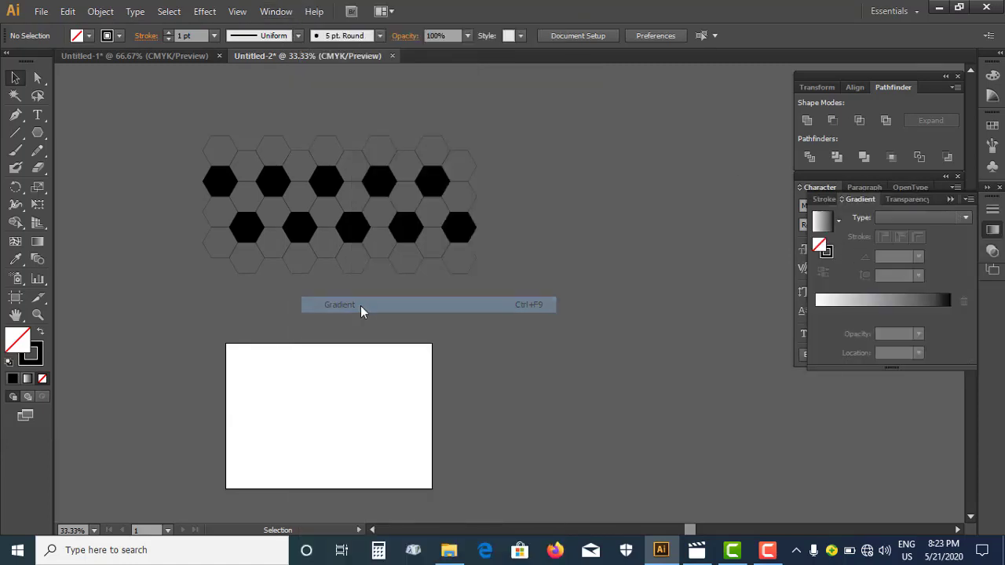
{"action": "left_click", "coordinate": [993, 229]}
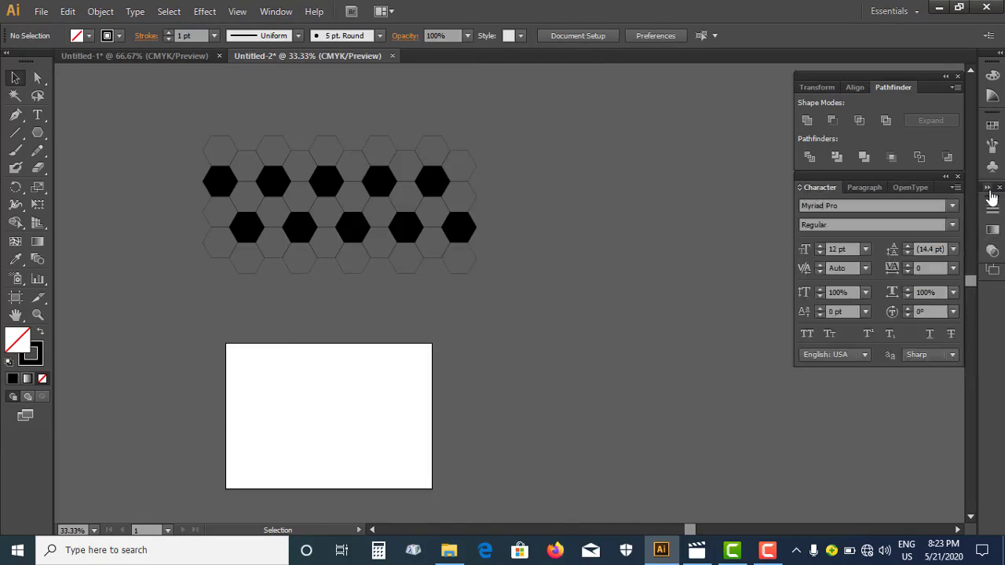
{"action": "left_click", "coordinate": [994, 209]}
{"action": "left_click", "coordinate": [992, 209]}
{"action": "left_click_drag", "start_coordinate": [983, 191], "coordinate": [991, 303]}
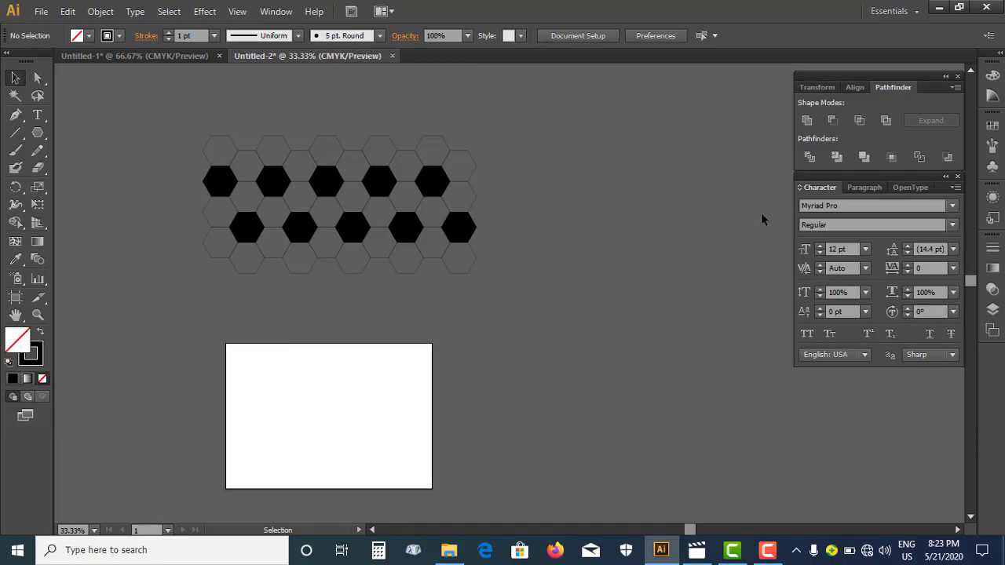
Step: Show the Symbols panel beside the grid and select the whole hexagon pattern
{"action": "left_click", "coordinate": [993, 166]}
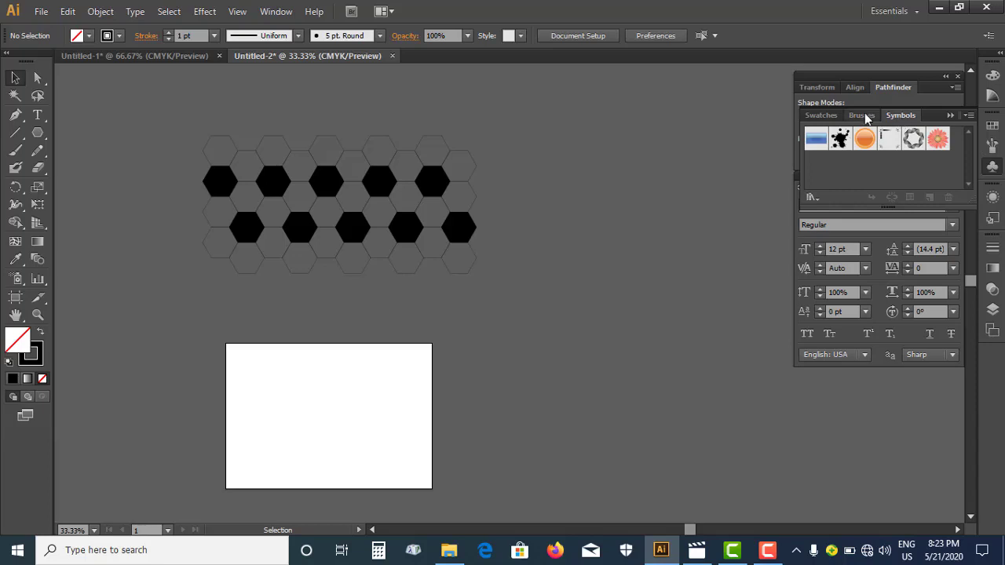
{"action": "left_click", "coordinate": [824, 118]}
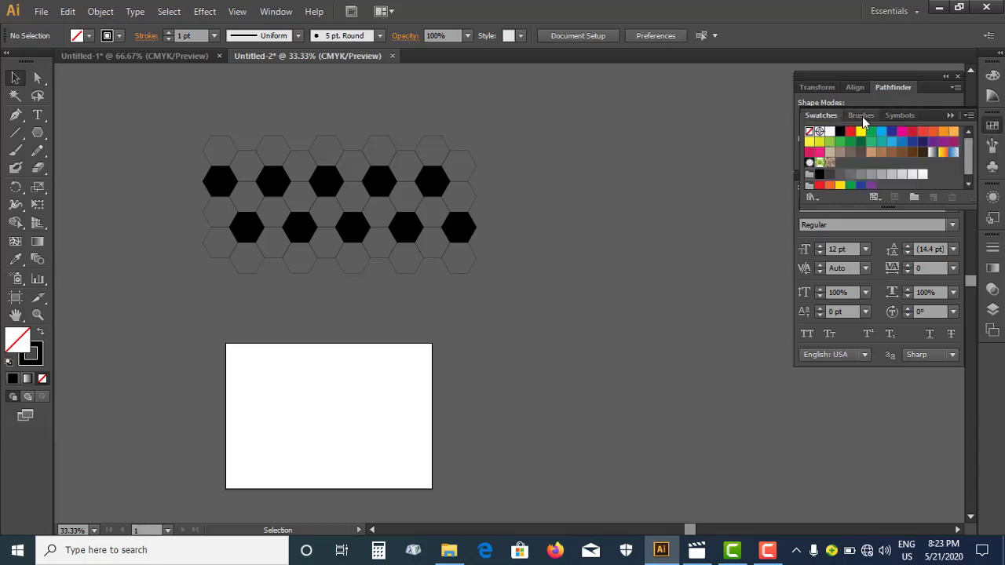
{"action": "left_click", "coordinate": [862, 116]}
{"action": "left_click", "coordinate": [900, 118]}
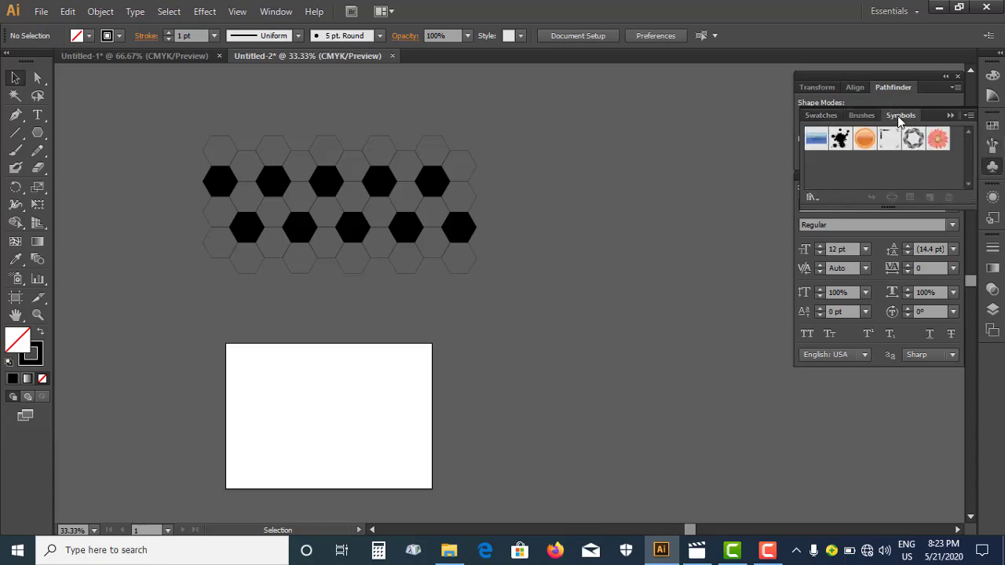
{"action": "left_click_drag", "start_coordinate": [134, 126], "coordinate": [602, 293]}
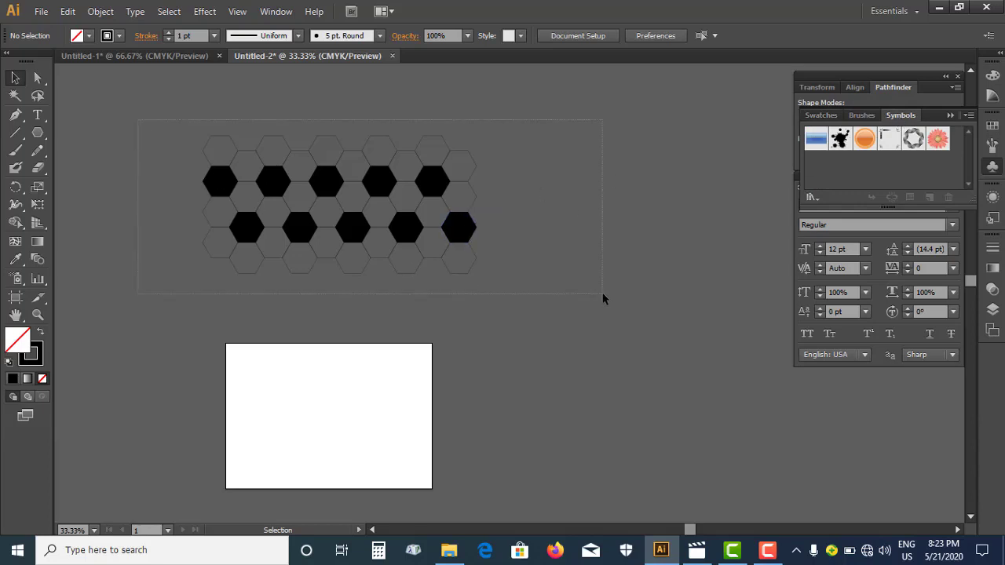
Step: Drag the hexagon pattern into Symbols as a Graphic symbol named 'Soccer football'
{"action": "left_click_drag", "start_coordinate": [433, 187], "coordinate": [823, 175]}
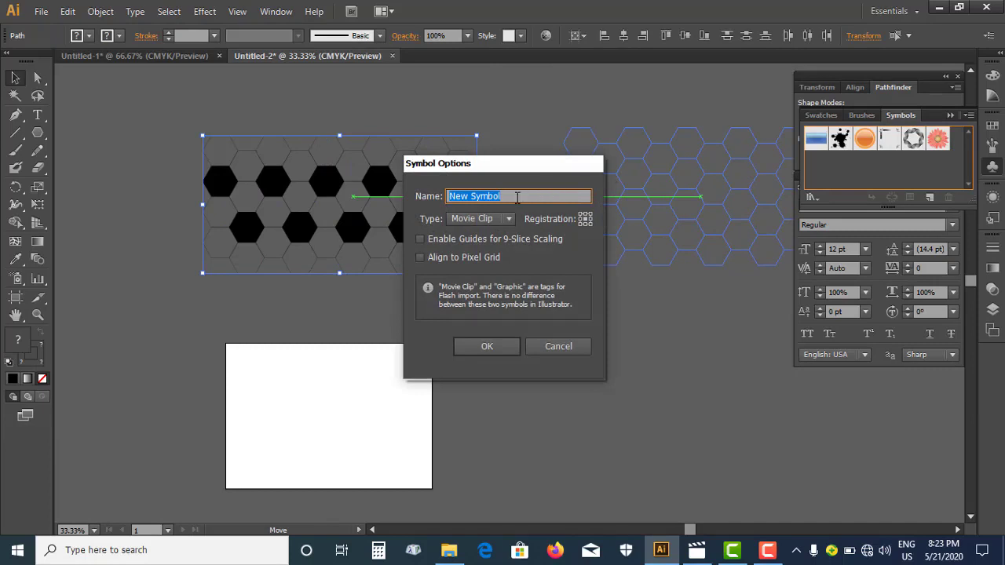
{"action": "left_click", "coordinate": [507, 220]}
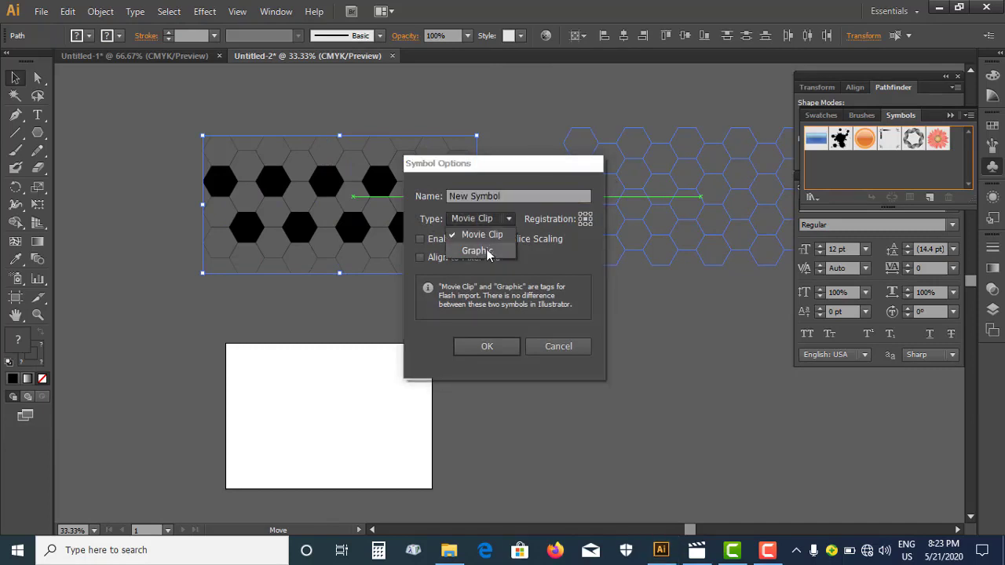
{"action": "left_click", "coordinate": [479, 250]}
{"action": "left_click", "coordinate": [514, 197]}
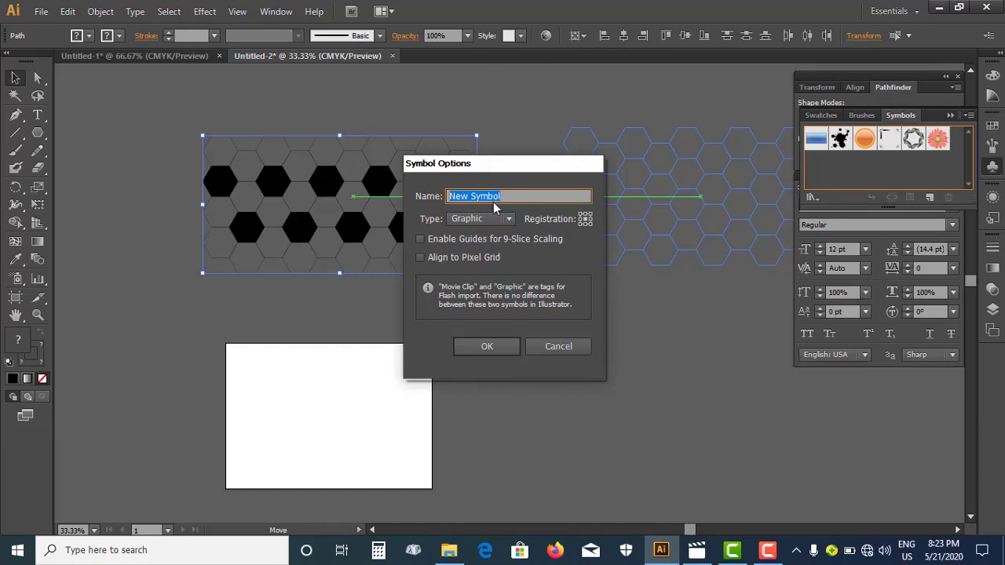
{"action": "type", "text": "Soccer football"}
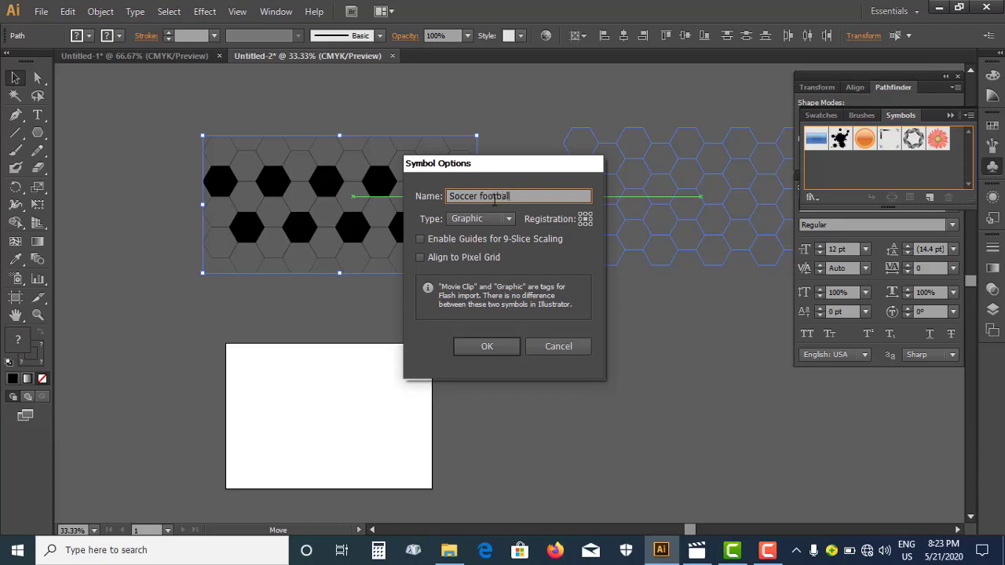
{"action": "left_click", "coordinate": [495, 346]}
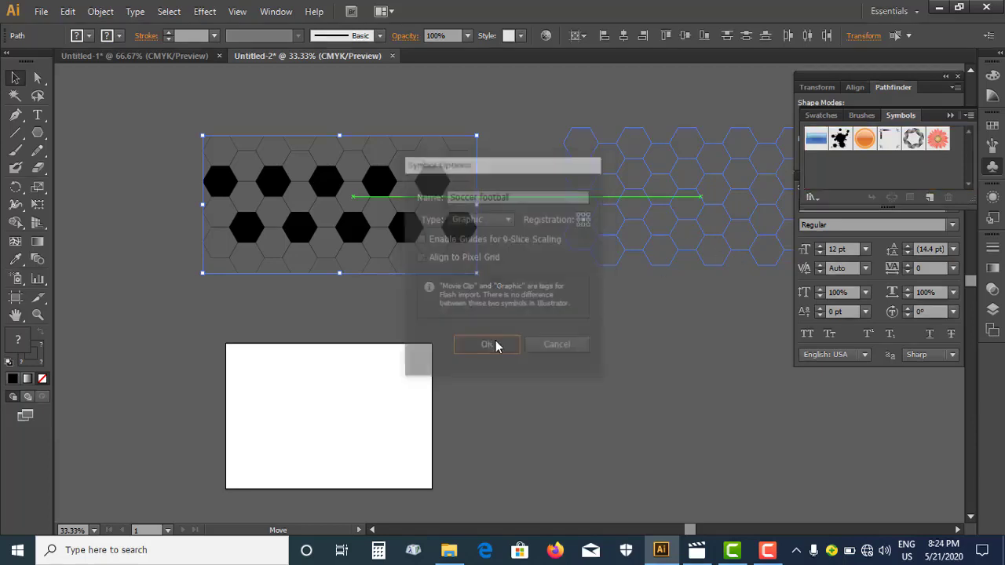
{"action": "left_click", "coordinate": [617, 282]}
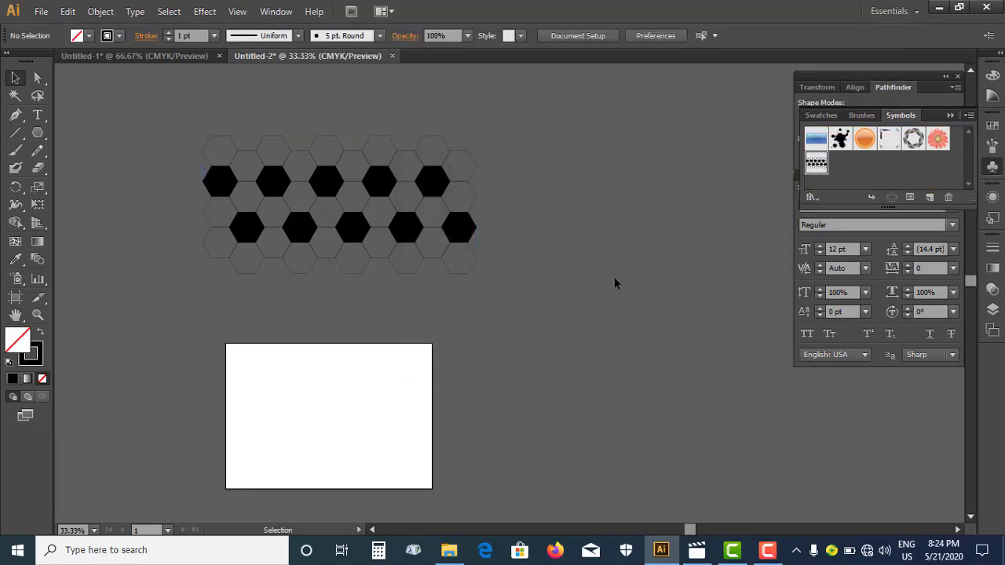
Step: Draw a 3 inch circle on the artboard with the Ellipse tool
{"action": "scroll", "coordinate": [567, 285], "scroll_direction": "down", "scroll_amount": 4}
{"action": "scroll", "coordinate": [568, 285], "scroll_direction": "up", "scroll_amount": 2}
{"action": "scroll", "coordinate": [568, 288], "scroll_direction": "up", "scroll_amount": 1}
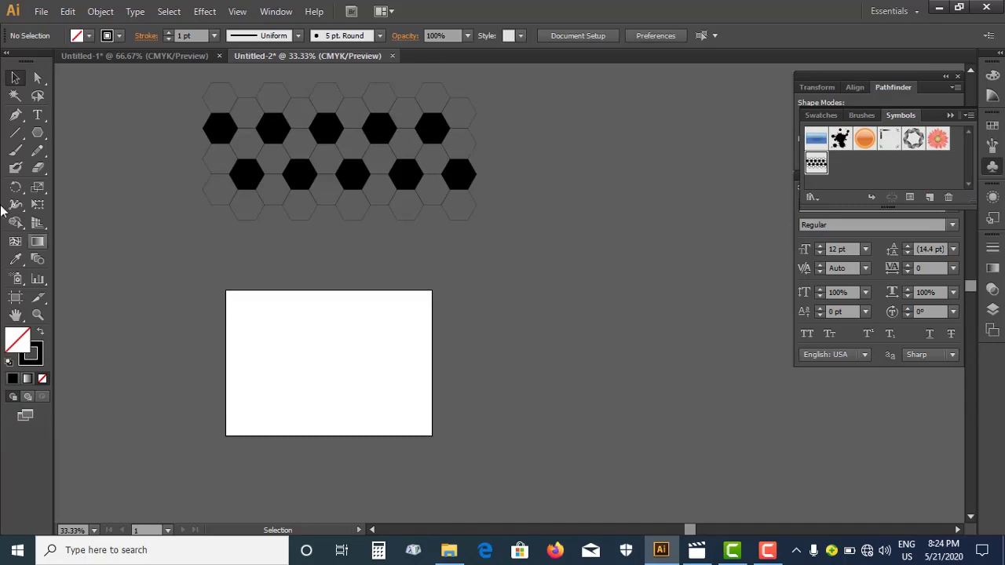
{"action": "left_click", "coordinate": [37, 132]}
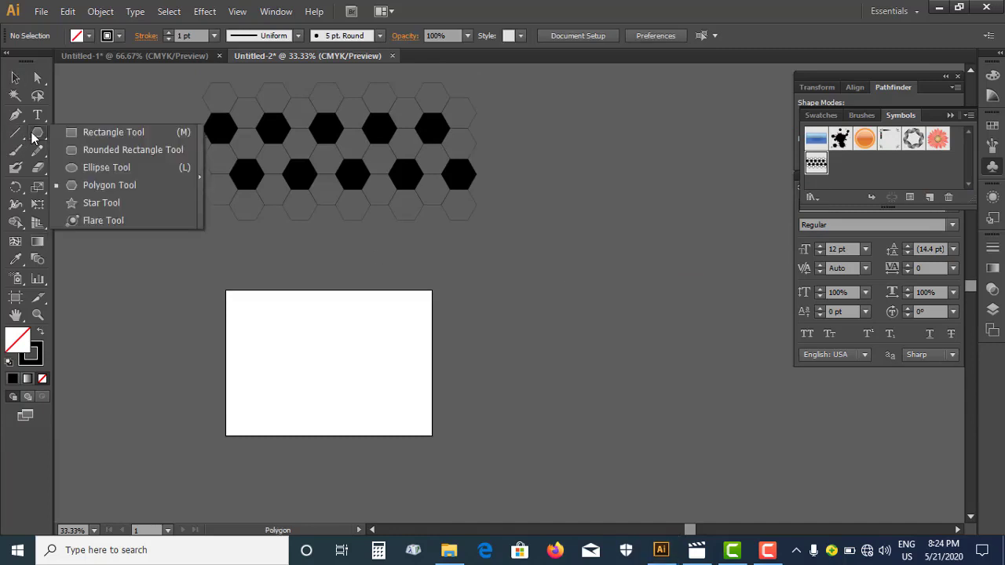
{"action": "left_click", "coordinate": [88, 167]}
{"action": "mouse_move", "coordinate": [282, 339]}
{"action": "left_mouse_down"}
{"action": "mouse_move", "coordinate": [324, 392]}
{"action": "mouse_move", "coordinate": [317, 384]}
{"action": "left_mouse_up"}
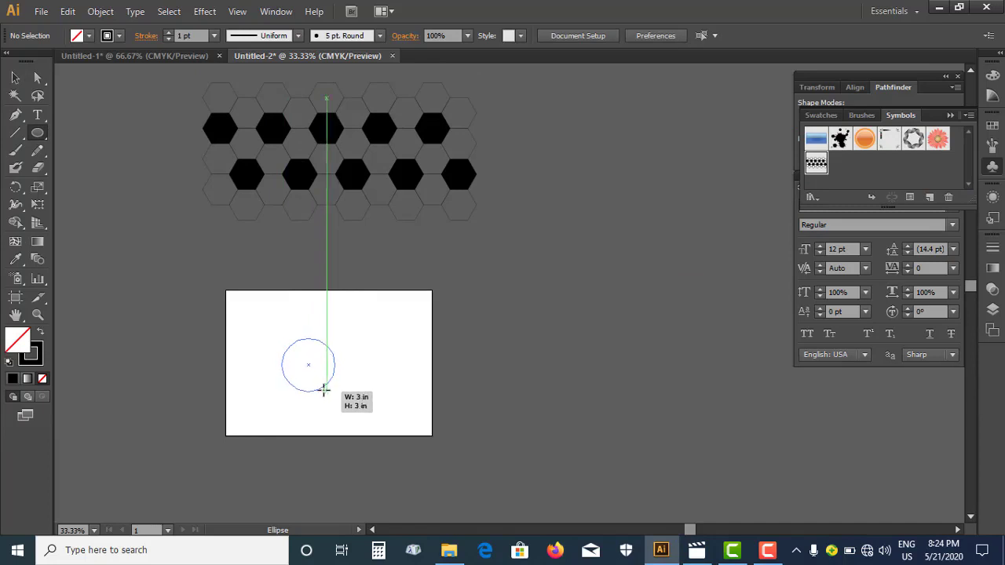
{"action": "left_click_drag", "start_coordinate": [317, 384], "coordinate": [317, 385]}
Step: Zoom in and delete the circle's left anchor point, leaving a half circle
{"action": "left_click", "coordinate": [16, 77]}
{"action": "left_click_drag", "start_coordinate": [234, 264], "coordinate": [399, 247]}
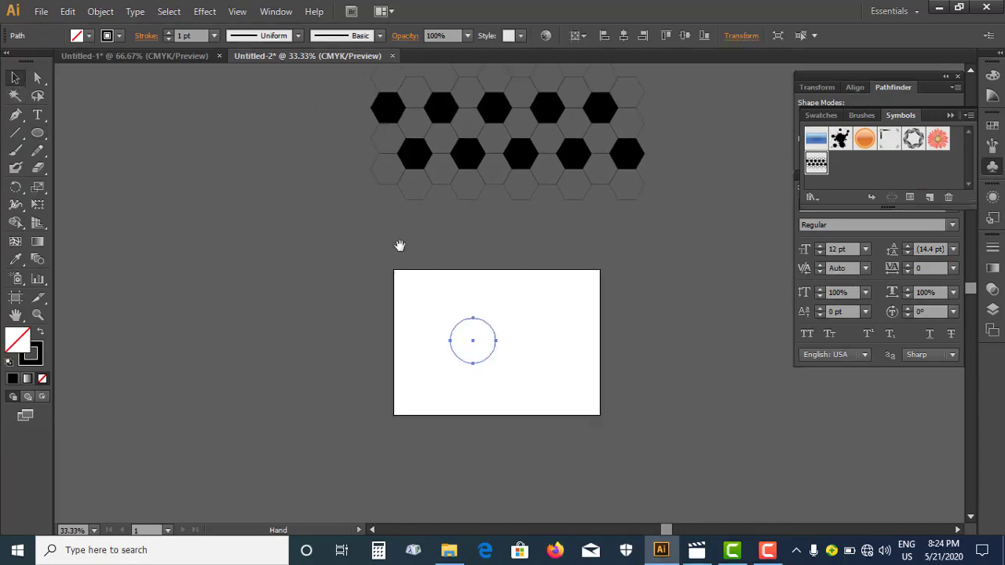
{"action": "key", "text": "a"}
{"action": "key", "text": "ctrl+plus"}
{"action": "key", "text": "ctrl+plus"}
{"action": "key", "text": "ctrl+plus"}
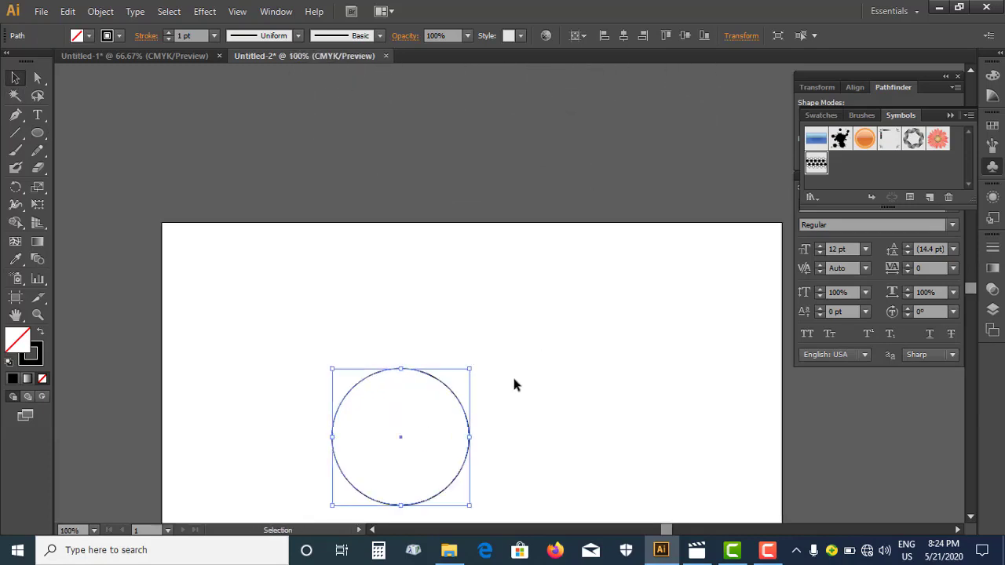
{"action": "left_click_drag", "start_coordinate": [512, 374], "coordinate": [485, 209]}
{"action": "left_click", "coordinate": [16, 78]}
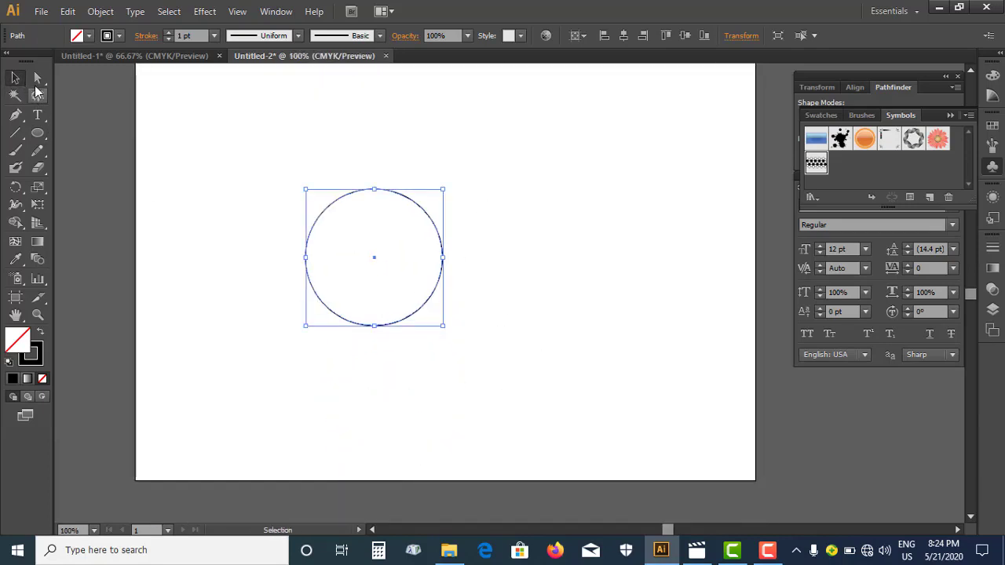
{"action": "left_click", "coordinate": [37, 78]}
{"action": "left_click_drag", "start_coordinate": [243, 198], "coordinate": [316, 343]}
{"action": "key", "text": "Delete"}
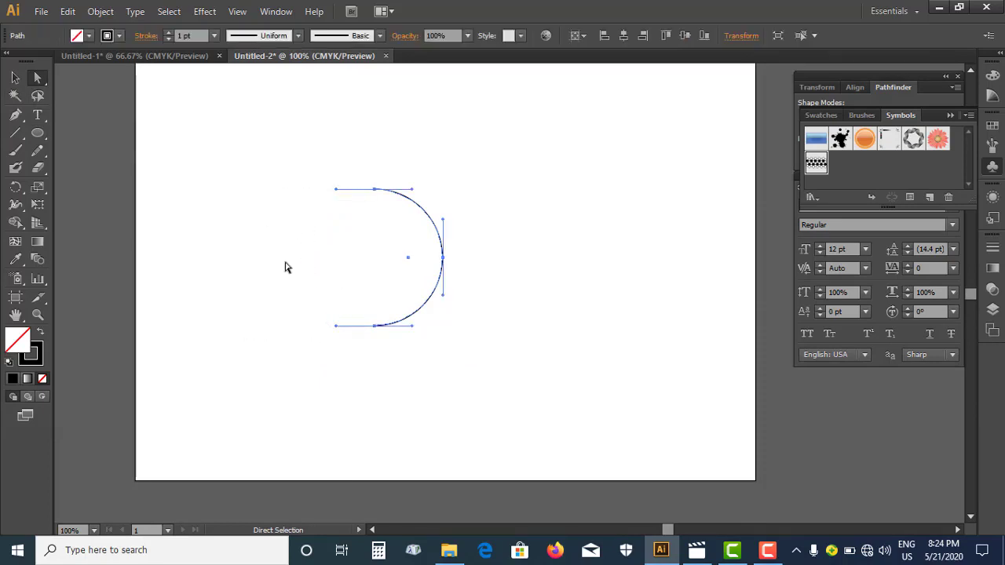
Step: Join the half circle's open ends with a straight edge and select the shape
{"action": "left_click_drag", "start_coordinate": [261, 142], "coordinate": [386, 411]}
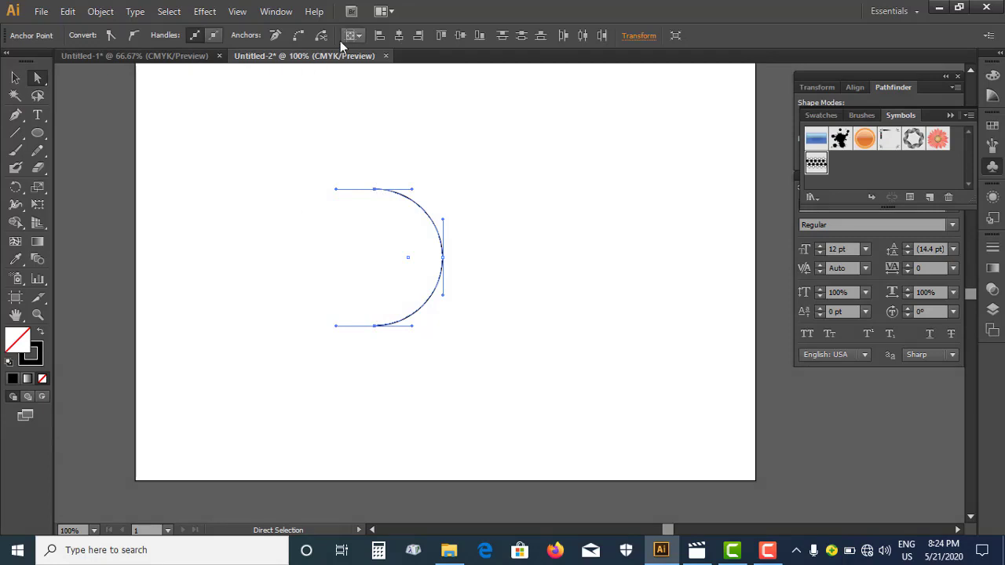
{"action": "left_click", "coordinate": [300, 35]}
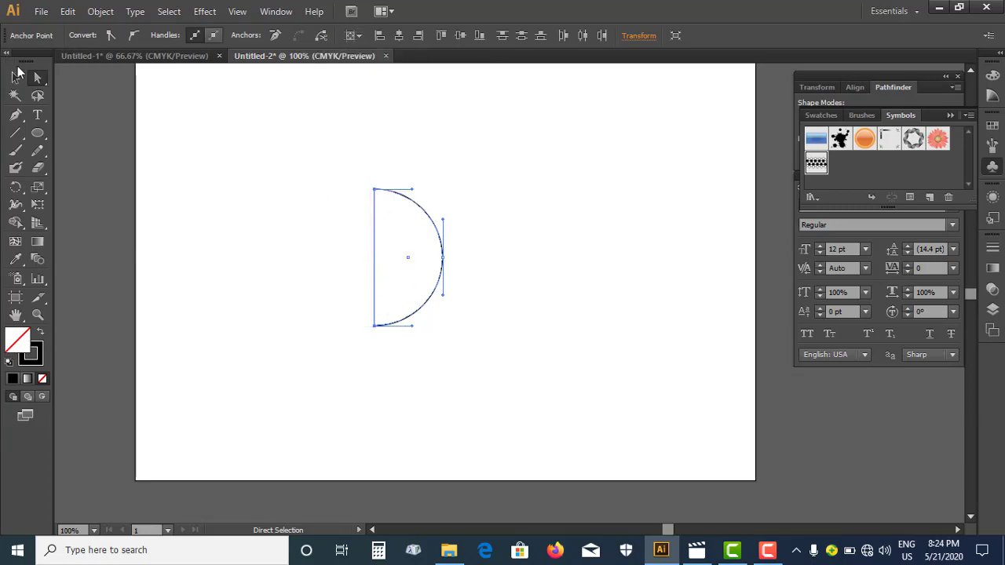
{"action": "left_click", "coordinate": [15, 77]}
{"action": "left_click", "coordinate": [471, 221]}
{"action": "left_click_drag", "start_coordinate": [319, 144], "coordinate": [483, 377]}
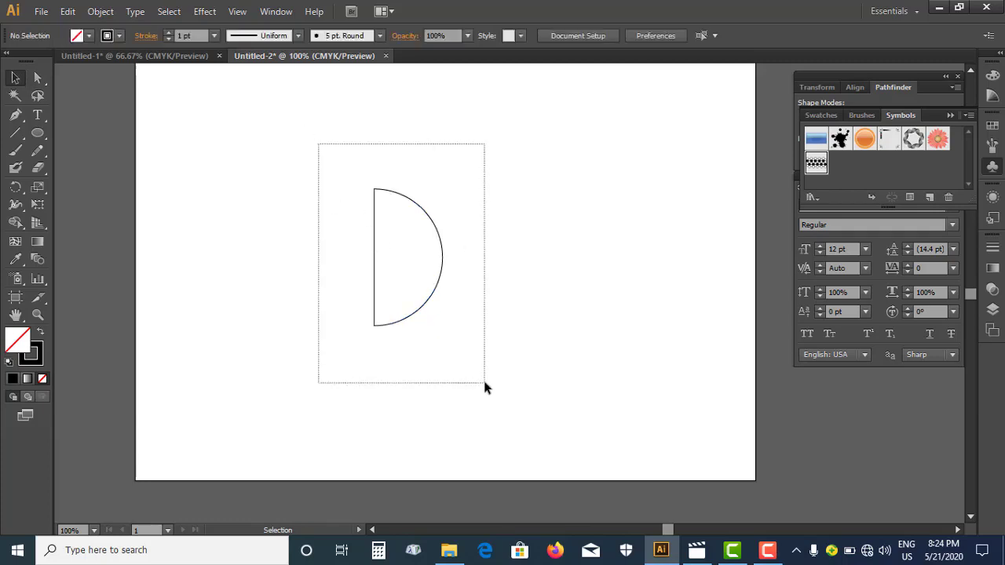
{"action": "left_click", "coordinate": [118, 40]}
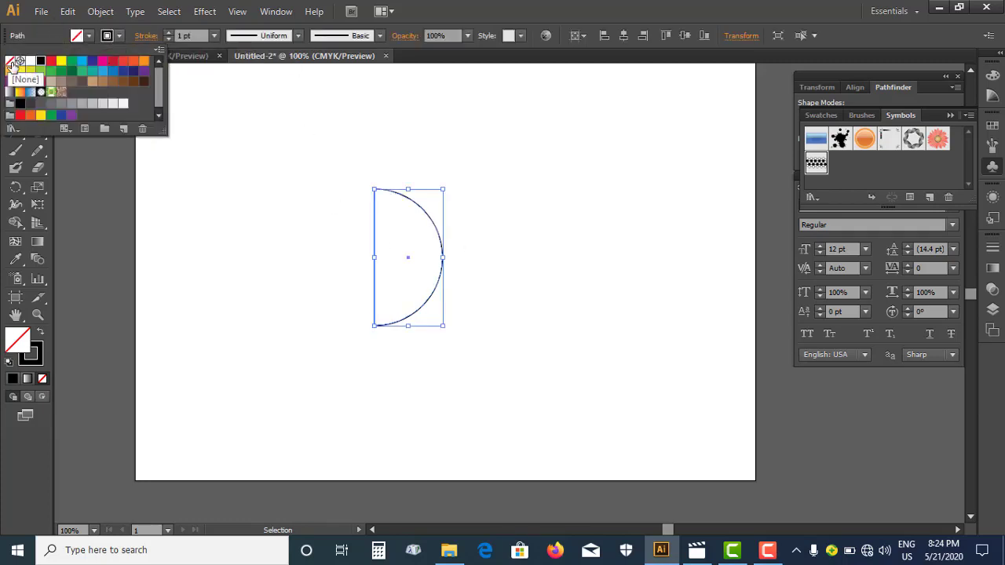
Step: Set the half-circle's stroke to None and its fill to yellow
{"action": "left_click", "coordinate": [10, 61]}
{"action": "left_click", "coordinate": [89, 35]}
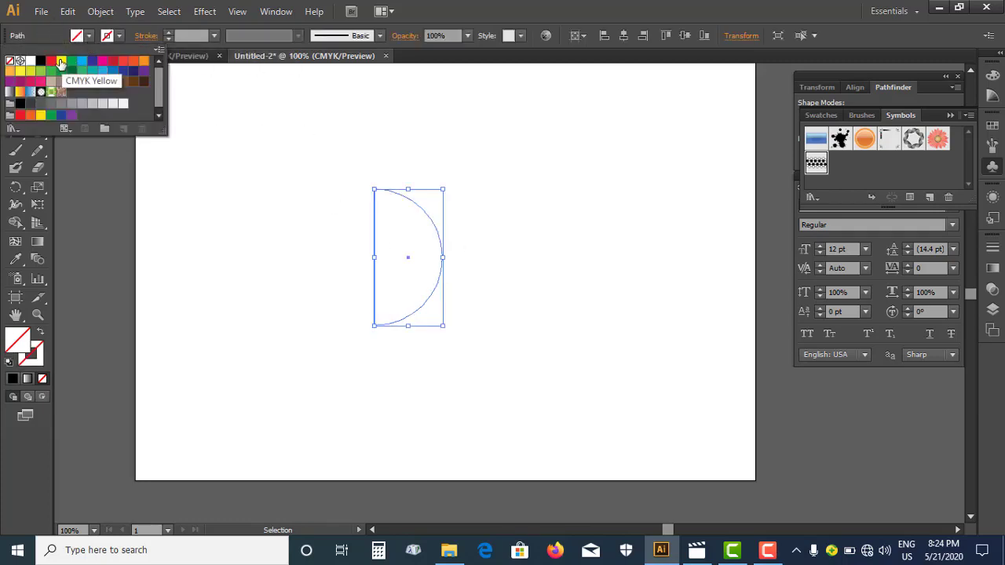
{"action": "left_click", "coordinate": [65, 63]}
{"action": "left_click", "coordinate": [400, 129]}
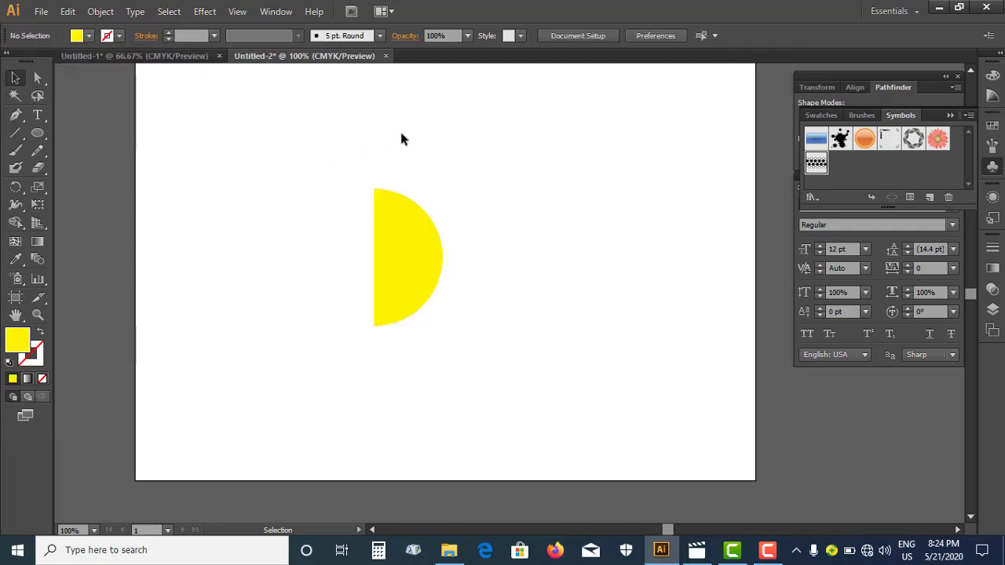
{"action": "left_click", "coordinate": [437, 280]}
{"action": "left_click", "coordinate": [211, 12]}
{"action": "mouse_move", "coordinate": [228, 106]}
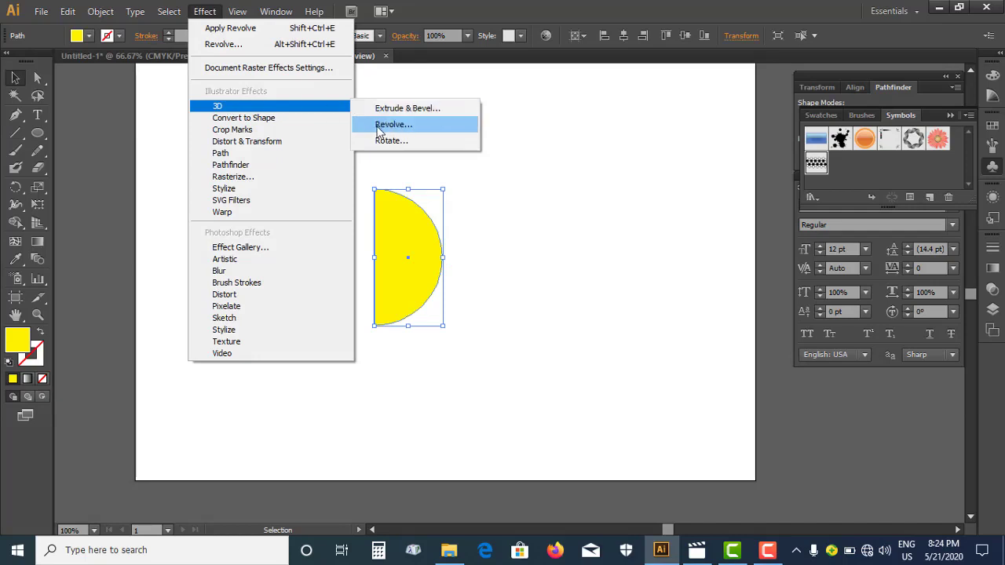
Step: In 3D Revolve, set Position to Front and turn on Preview
{"action": "left_click", "coordinate": [401, 125]}
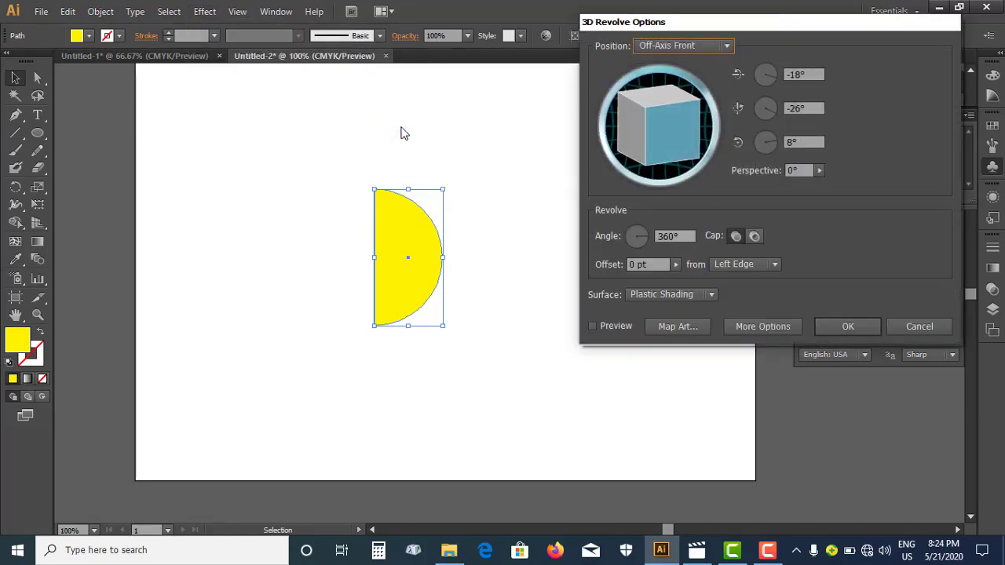
{"action": "left_click_drag", "start_coordinate": [776, 26], "coordinate": [654, 36]}
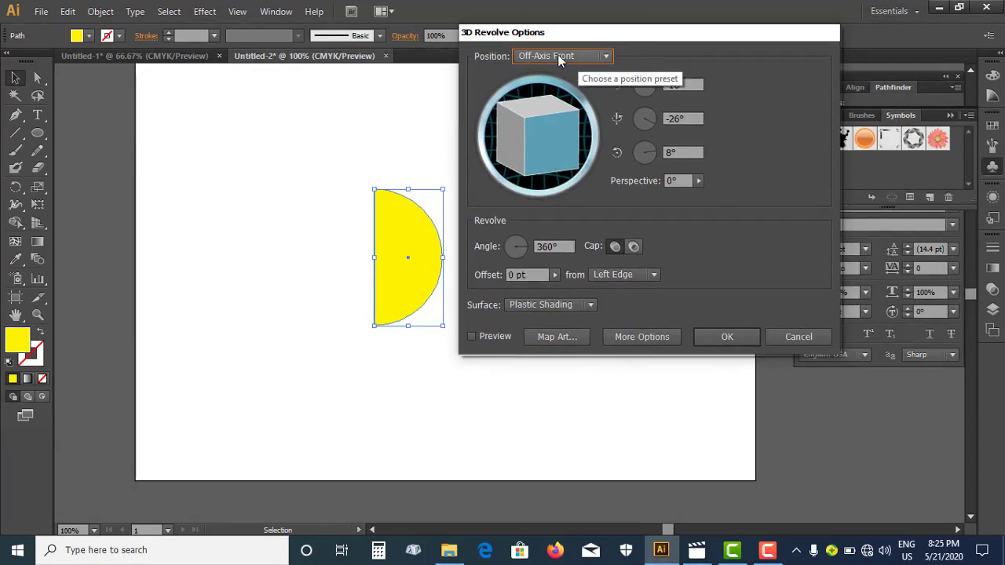
{"action": "left_click", "coordinate": [606, 55]}
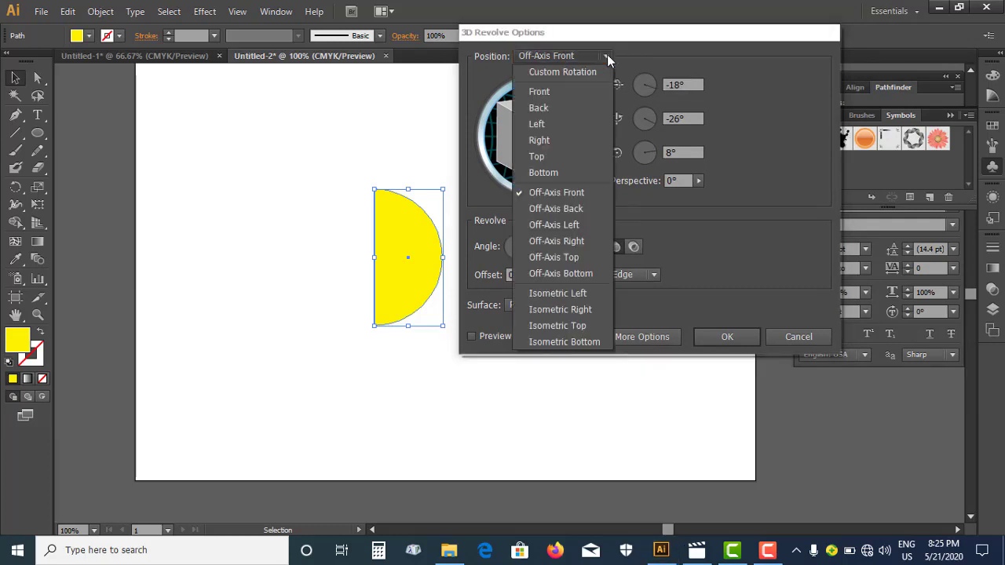
{"action": "left_click", "coordinate": [578, 92]}
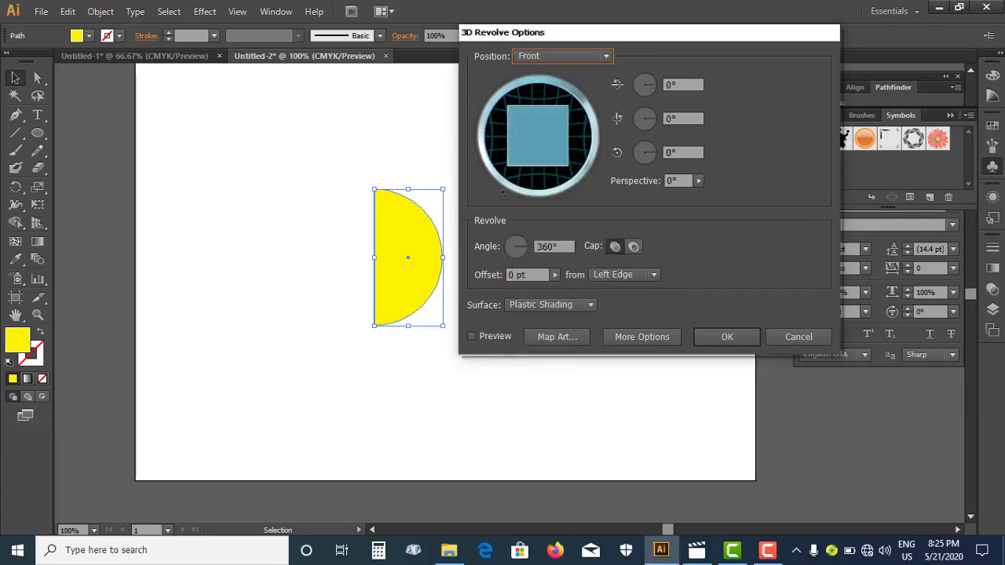
{"action": "left_click", "coordinate": [471, 337]}
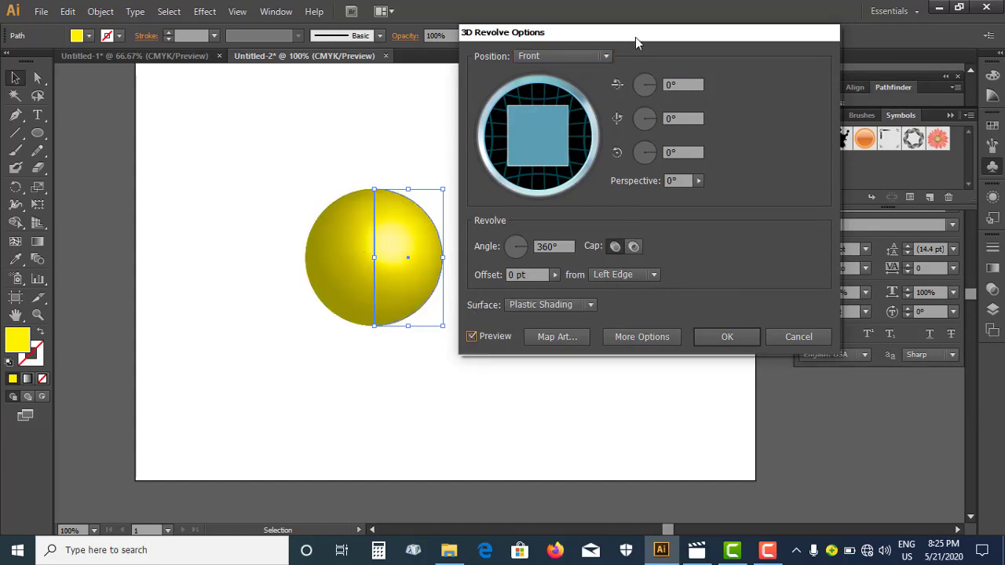
{"action": "left_click_drag", "start_coordinate": [636, 37], "coordinate": [731, 41]}
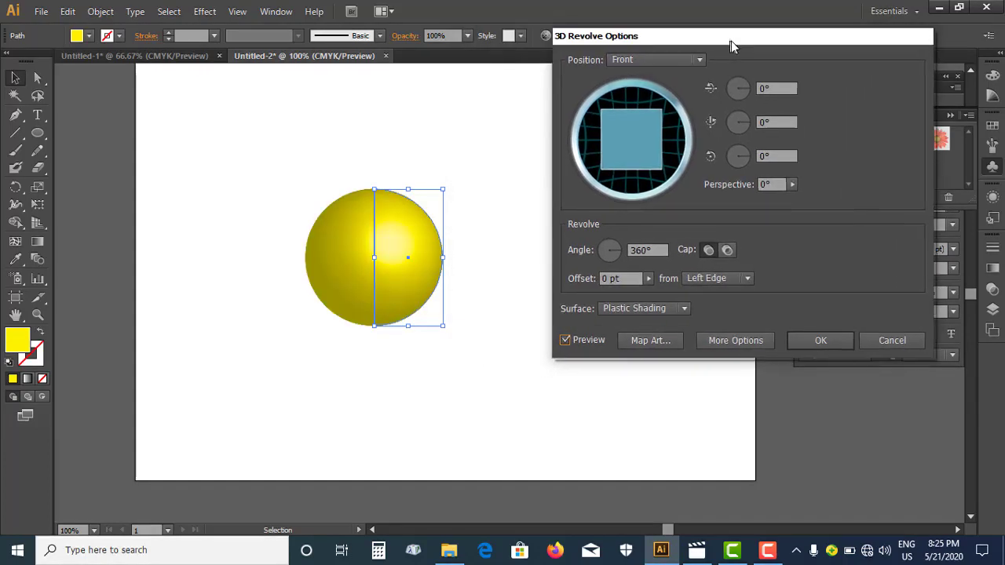
Step: In Map Art, map the Soccer football symbol and begin scaling it on the surface
{"action": "left_click", "coordinate": [645, 343]}
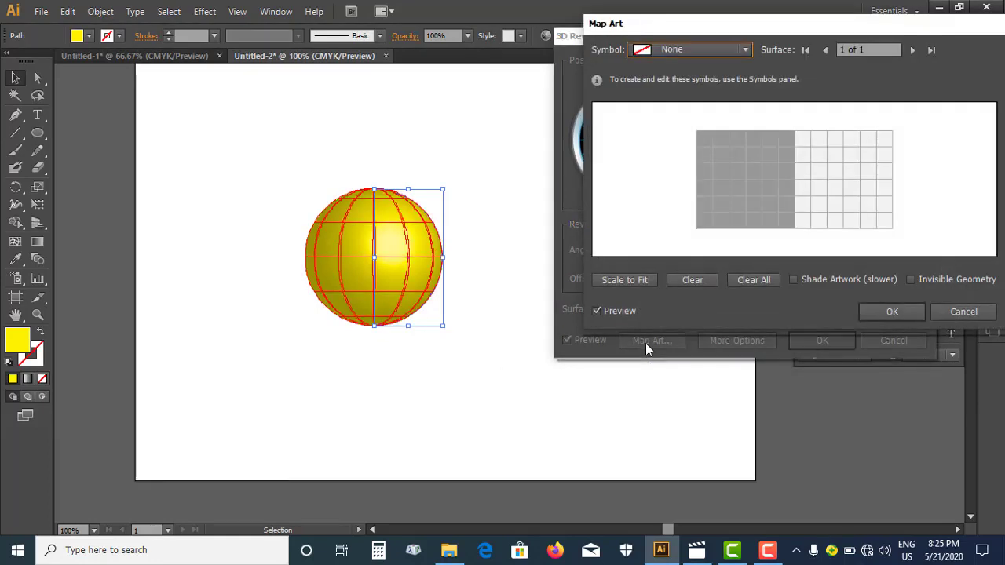
{"action": "left_click", "coordinate": [742, 51]}
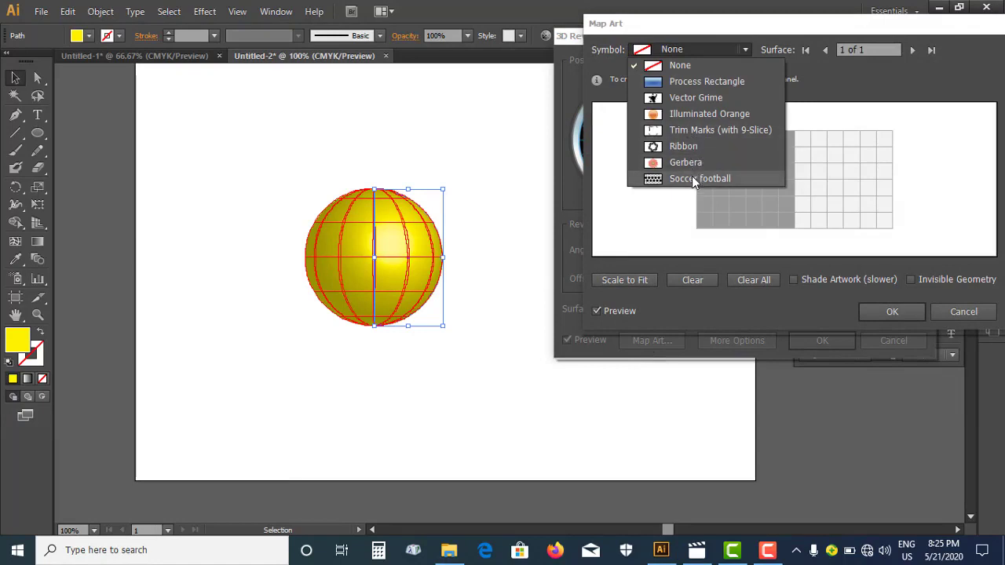
{"action": "left_click", "coordinate": [672, 178]}
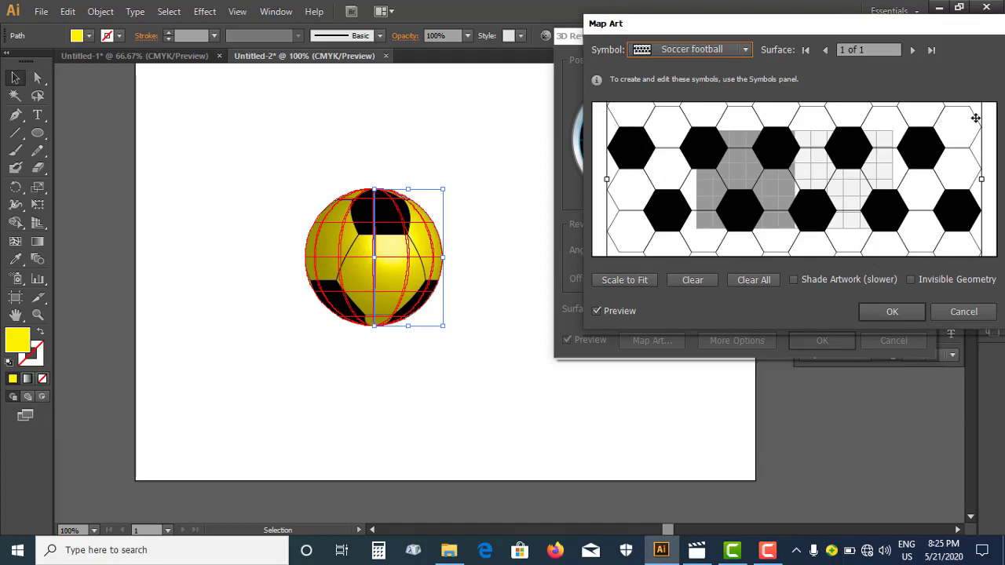
{"action": "mouse_move", "coordinate": [852, 148]}
{"action": "left_mouse_down"}
{"action": "mouse_move", "coordinate": [881, 151]}
{"action": "mouse_move", "coordinate": [876, 144]}
{"action": "mouse_move", "coordinate": [891, 166]}
{"action": "left_mouse_up"}
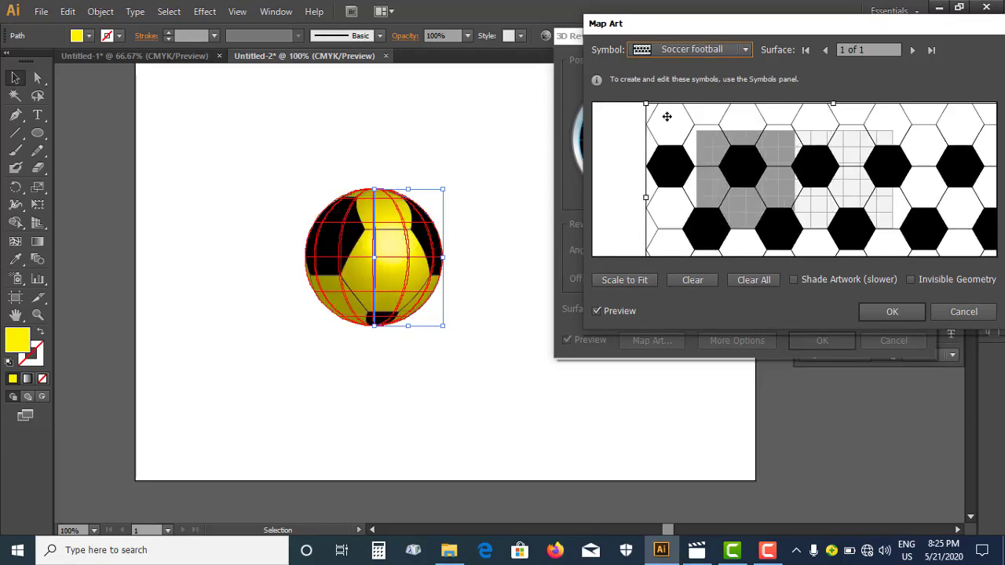
{"action": "left_click_drag", "start_coordinate": [645, 103], "coordinate": [673, 134]}
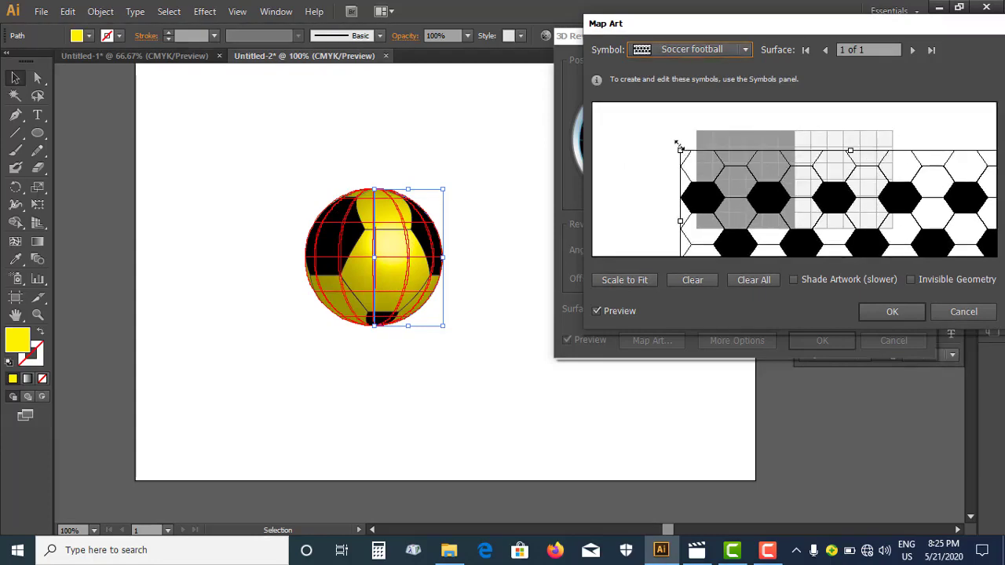
{"action": "left_click_drag", "start_coordinate": [673, 134], "coordinate": [710, 152]}
{"action": "left_click_drag", "start_coordinate": [800, 183], "coordinate": [777, 159]}
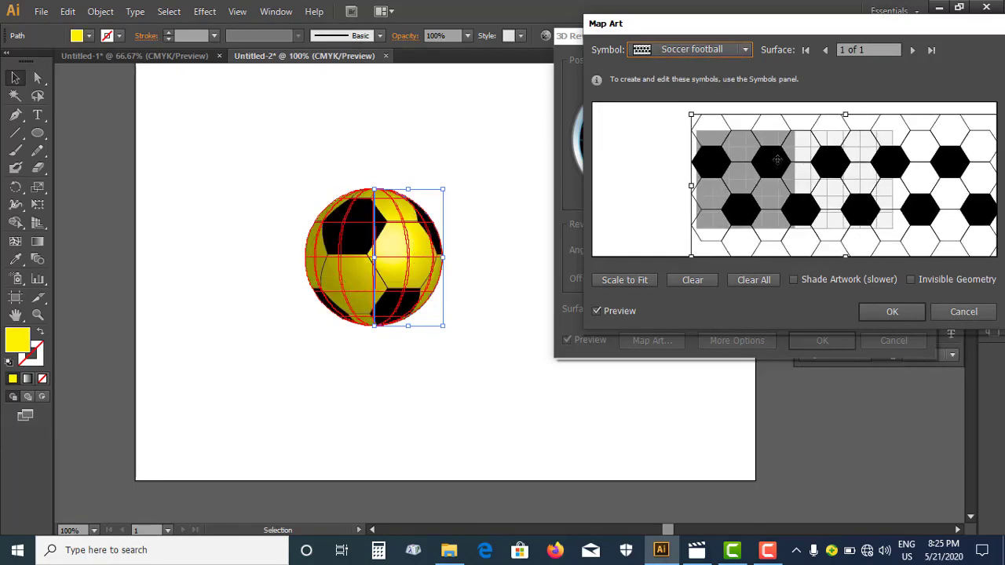
Step: Fine-tune the pattern's size and position, then confirm Map Art and the 3D revolve
{"action": "left_click_drag", "start_coordinate": [698, 113], "coordinate": [735, 143]}
{"action": "left_click_drag", "start_coordinate": [805, 176], "coordinate": [772, 164]}
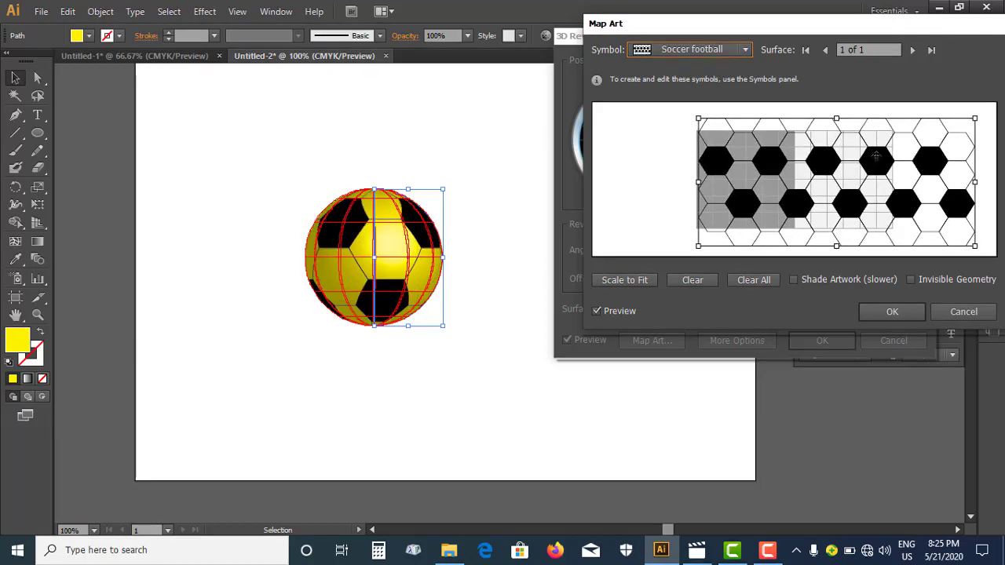
{"action": "left_click_drag", "start_coordinate": [975, 119], "coordinate": [953, 128]}
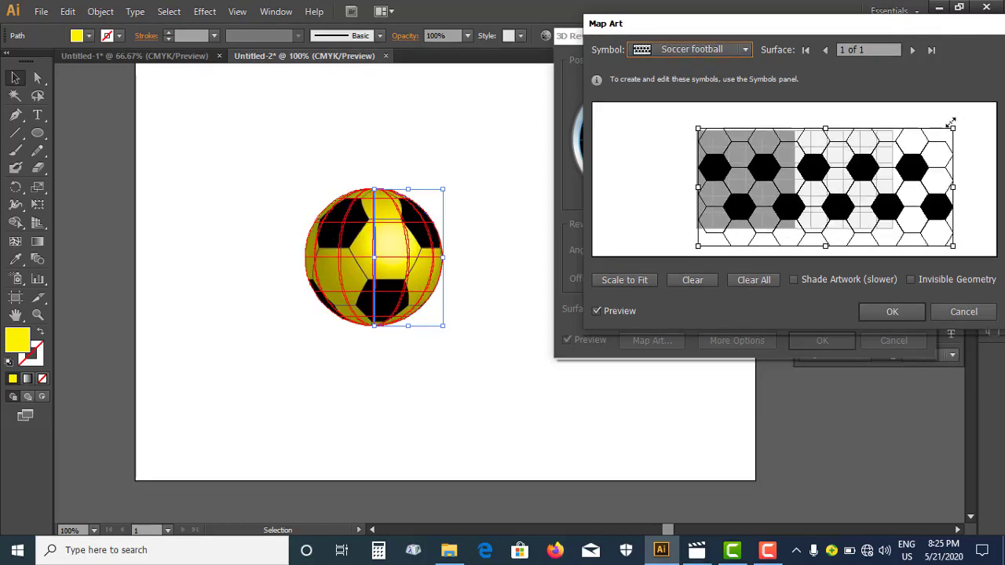
{"action": "left_click_drag", "start_coordinate": [823, 174], "coordinate": [821, 162]}
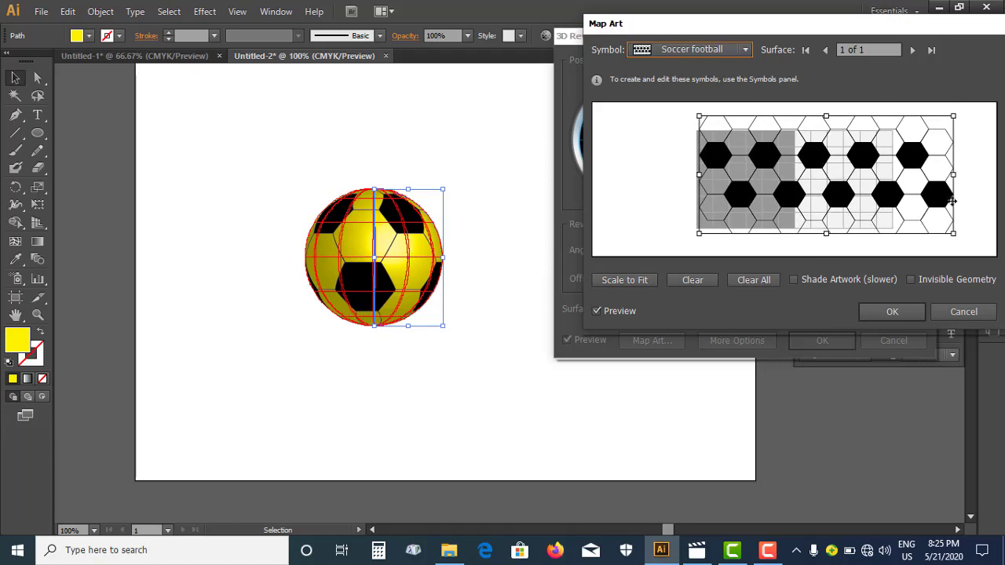
{"action": "left_click_drag", "start_coordinate": [953, 234], "coordinate": [948, 231]}
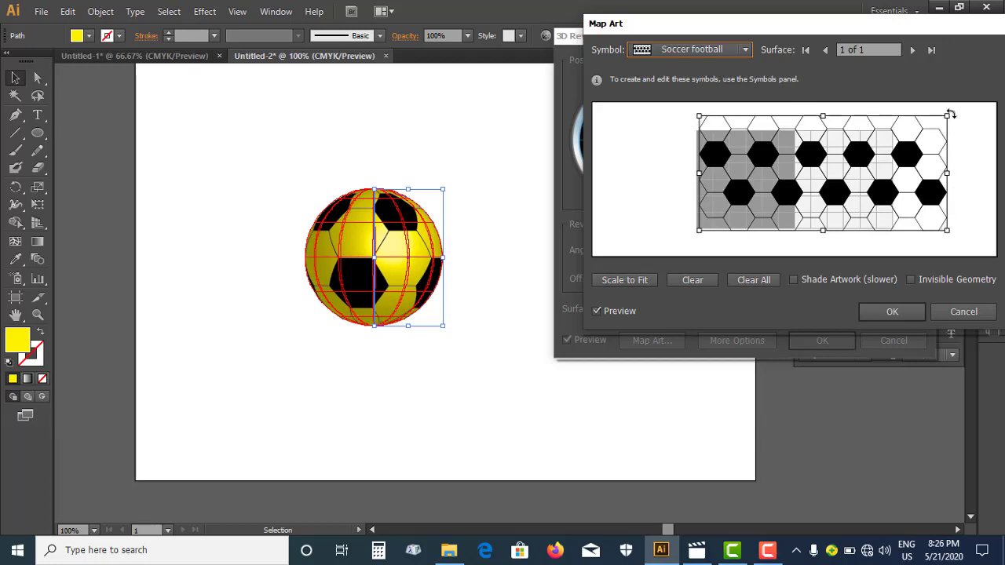
{"action": "left_click_drag", "start_coordinate": [948, 117], "coordinate": [930, 145]}
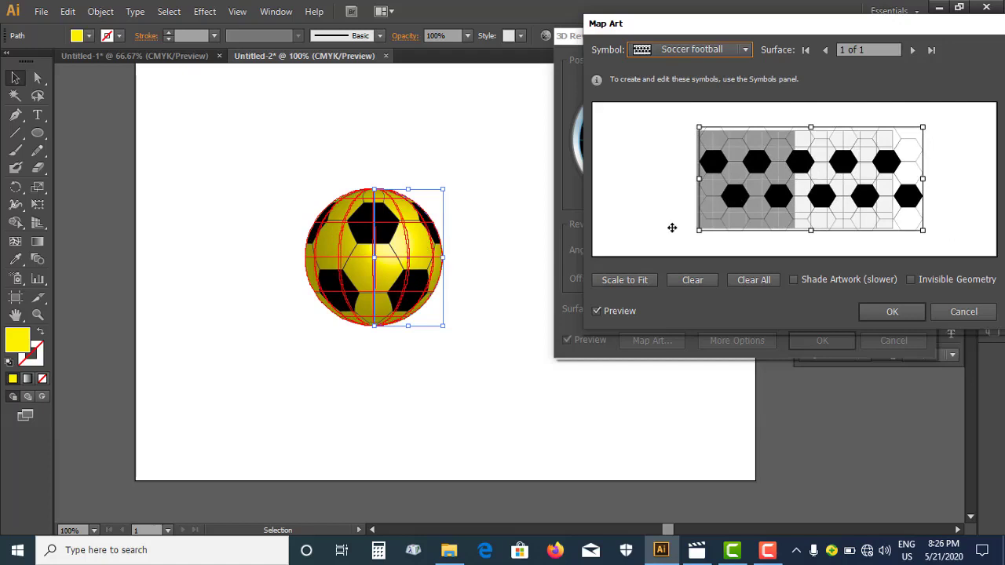
{"action": "left_click", "coordinate": [892, 312]}
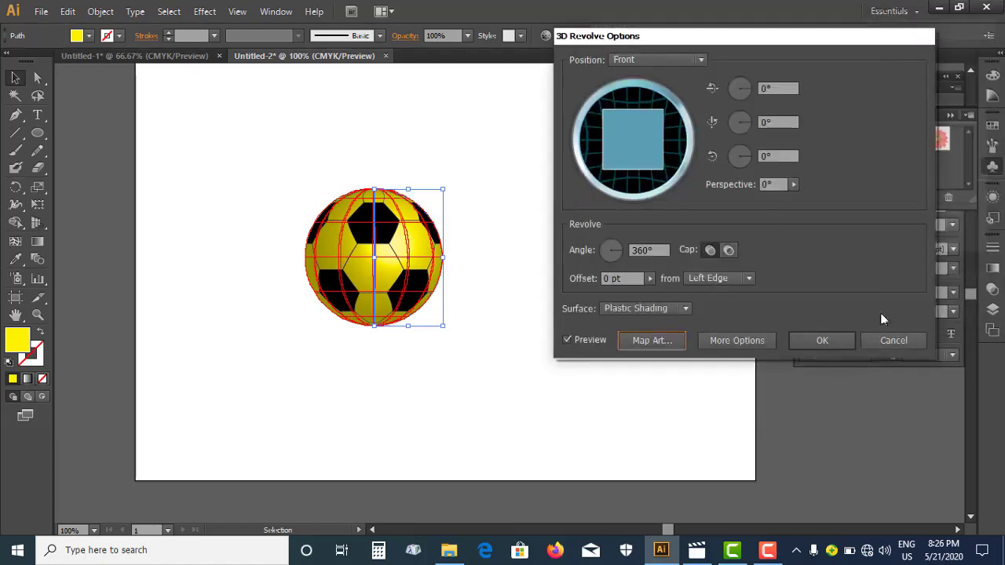
{"action": "left_click", "coordinate": [814, 340]}
{"action": "left_click", "coordinate": [545, 303]}
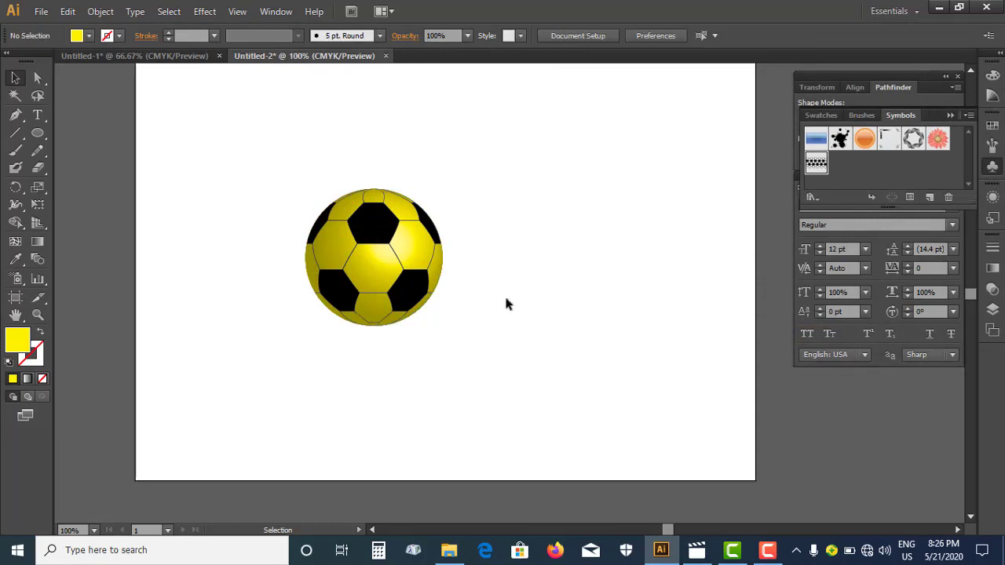
{"action": "left_click", "coordinate": [398, 262]}
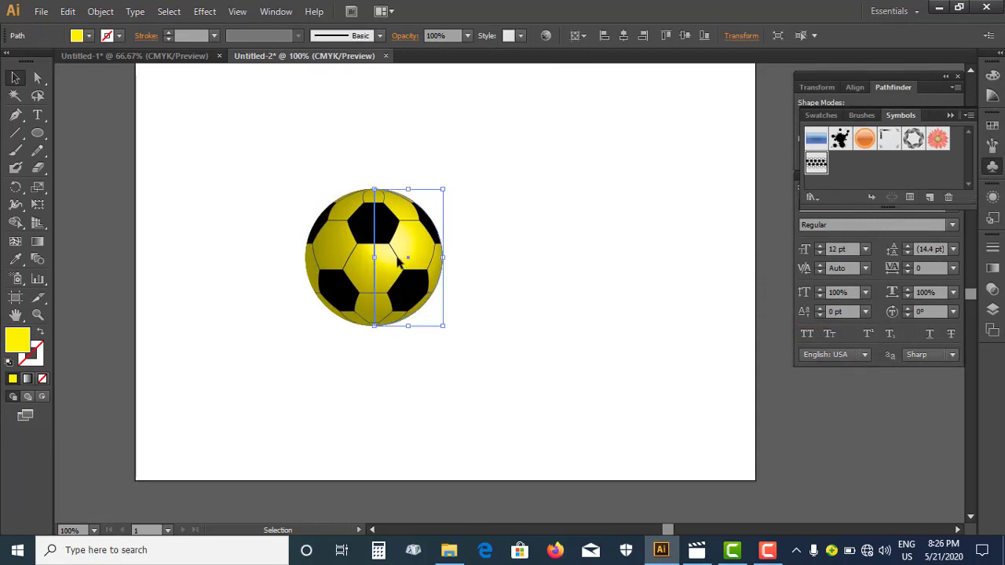
{"action": "left_click", "coordinate": [507, 255]}
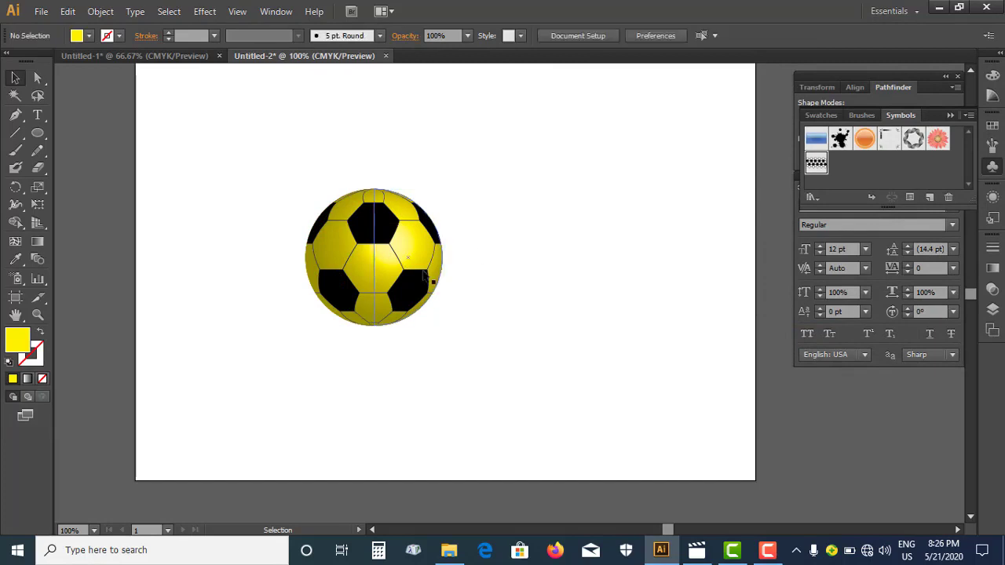
{"action": "key", "text": "ctrl+plus"}
{"action": "key", "text": "ctrl+plus"}
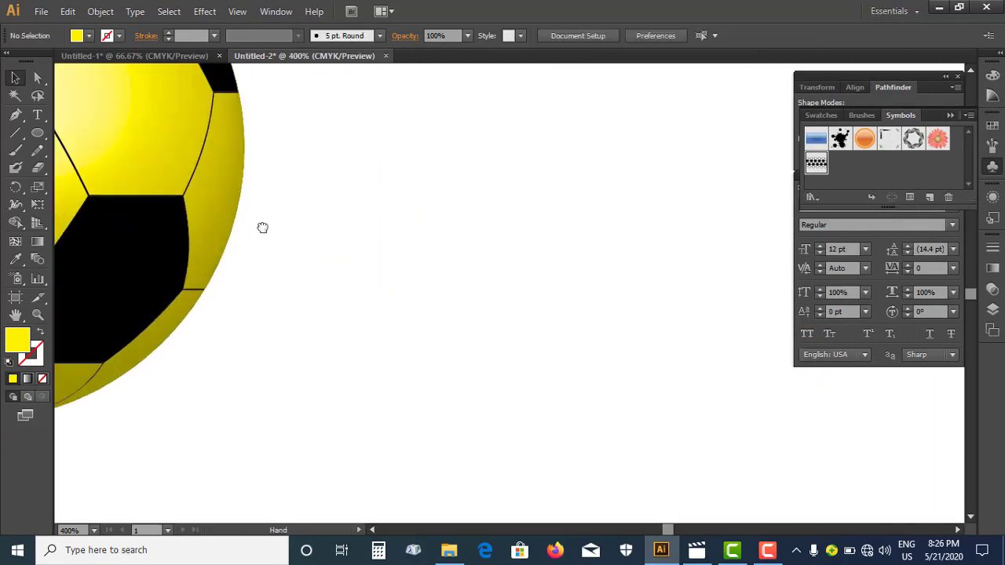
{"action": "key", "text": "ctrl+plus"}
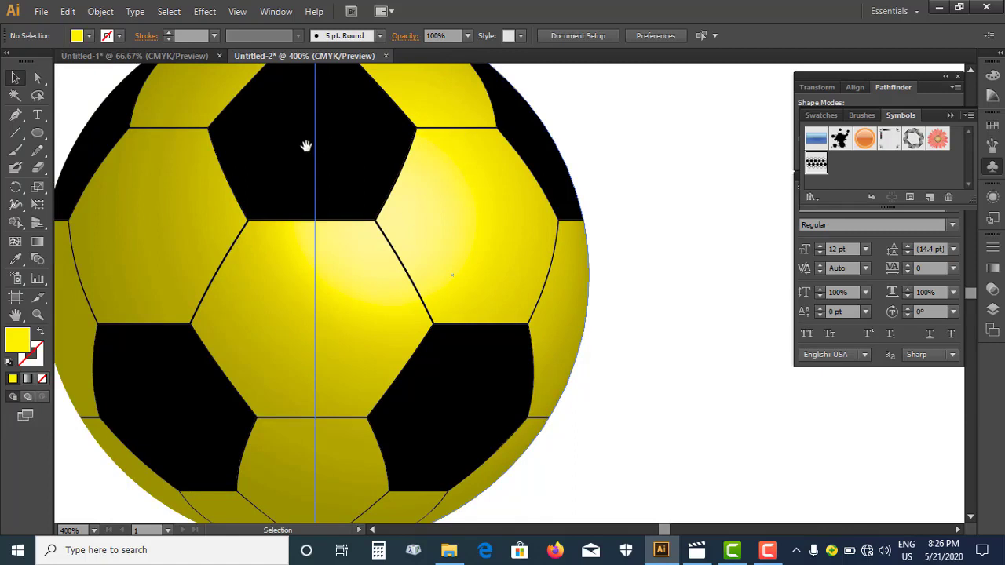
{"action": "scroll", "coordinate": [305, 146], "scroll_direction": "up", "scroll_amount": 2}
{"action": "scroll", "coordinate": [306, 146], "scroll_direction": "left", "scroll_amount": 5}
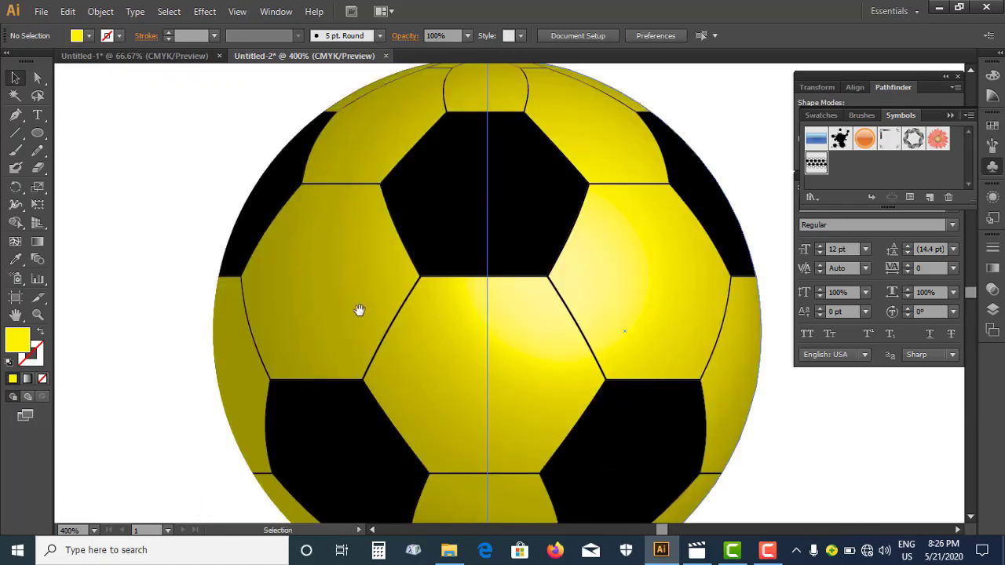
{"action": "left_click_drag", "start_coordinate": [359, 309], "coordinate": [262, 283]}
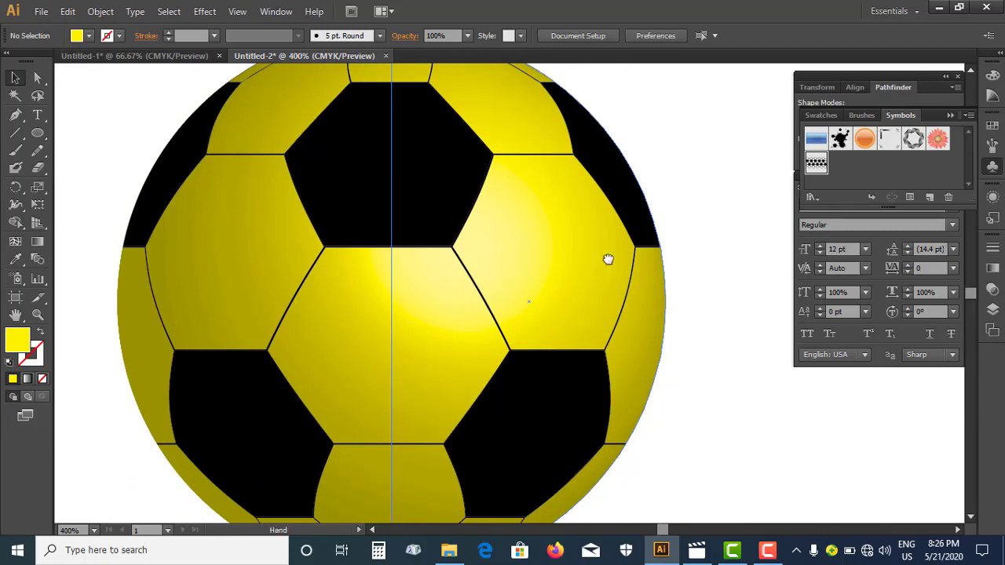
{"action": "left_click_drag", "start_coordinate": [606, 260], "coordinate": [543, 244]}
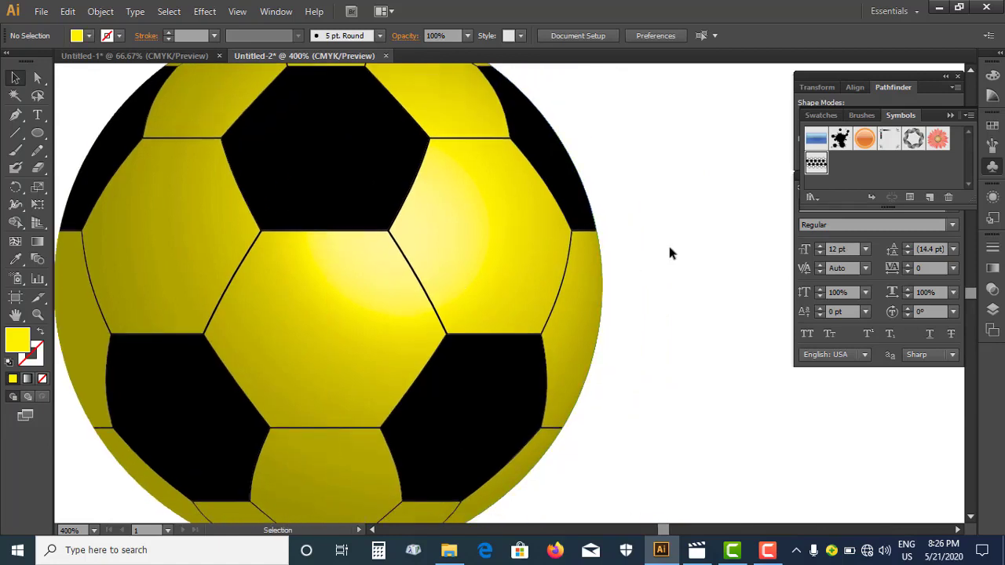
{"action": "key", "text": "ctrl+minus"}
{"action": "key", "text": "ctrl+minus"}
{"action": "key", "text": "ctrl+minus"}
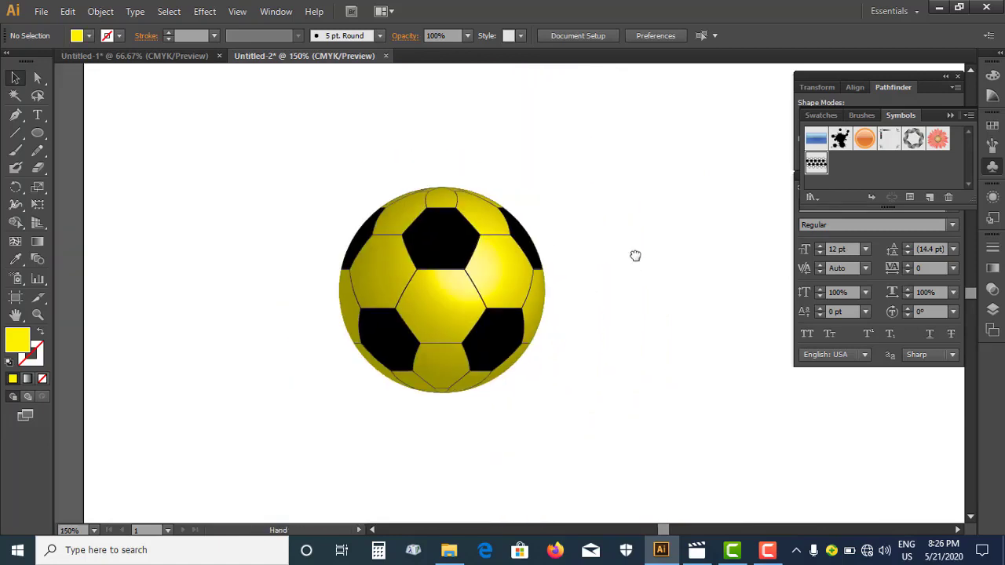
{"action": "left_click_drag", "start_coordinate": [635, 255], "coordinate": [539, 210]}
{"action": "left_click", "coordinate": [352, 206]}
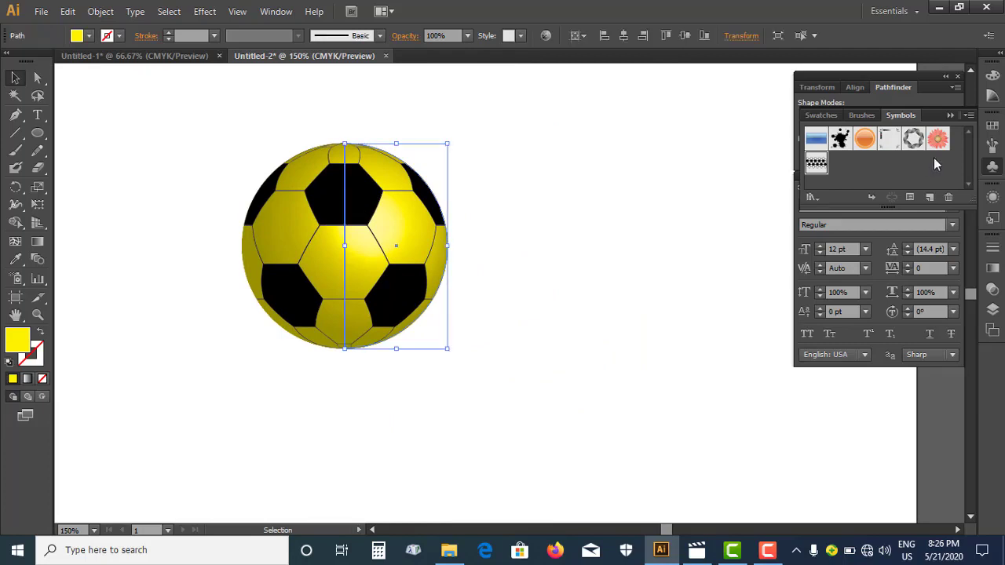
{"action": "double_click", "coordinate": [816, 163]}
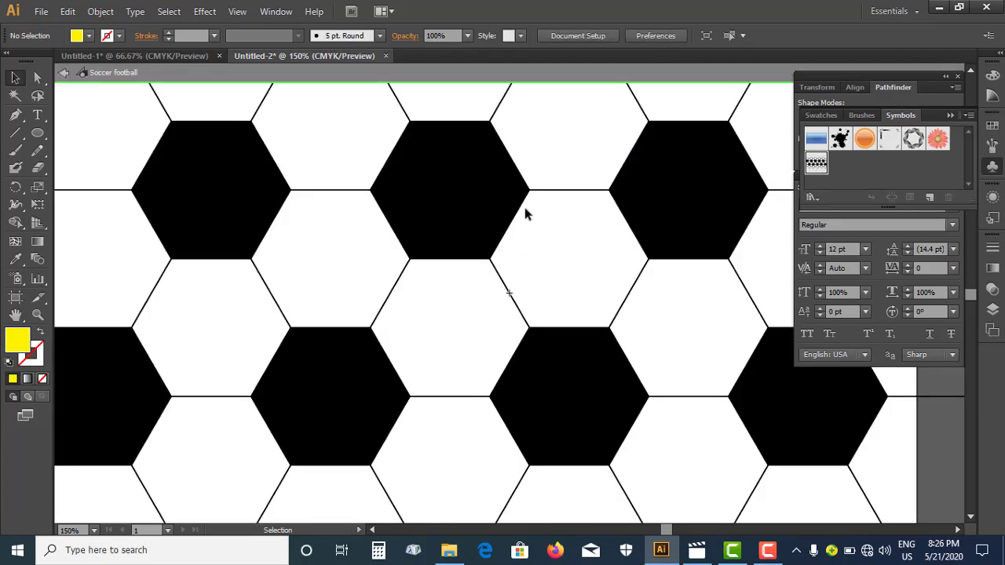
Step: Zoom to the hexagon pattern, select its top-left hexagon and open the Select menu
{"action": "key", "text": "a"}
{"action": "key", "text": "ctrl+minus"}
{"action": "key", "text": "ctrl+minus"}
{"action": "key", "text": "ctrl+minus"}
{"action": "key", "text": "ctrl+plus"}
{"action": "key", "text": "ctrl+minus"}
{"action": "left_click_drag", "start_coordinate": [552, 227], "coordinate": [507, 197]}
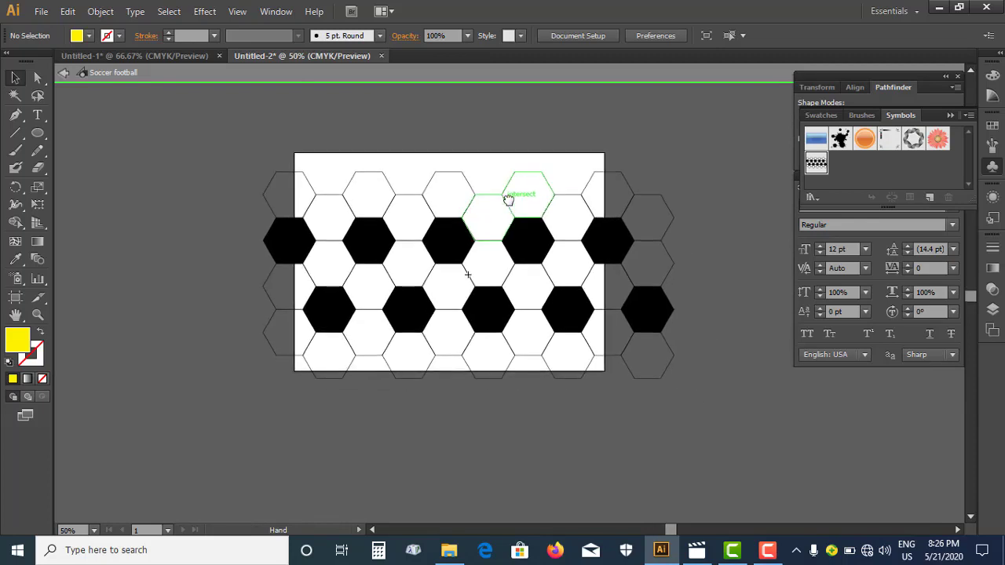
{"action": "key", "text": "ctrl+plus"}
{"action": "key", "text": "ctrl+minus"}
{"action": "key", "text": "ctrl+plus"}
{"action": "key", "text": "ctrl+minus"}
{"action": "key", "text": "ctrl+plus"}
{"action": "key", "text": "ctrl+minus"}
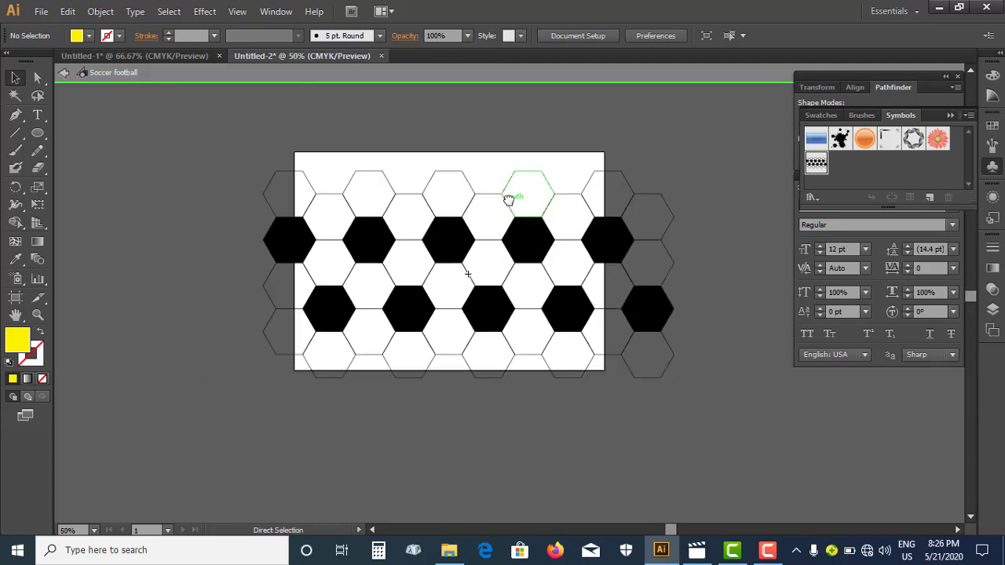
{"action": "left_click", "coordinate": [314, 191]}
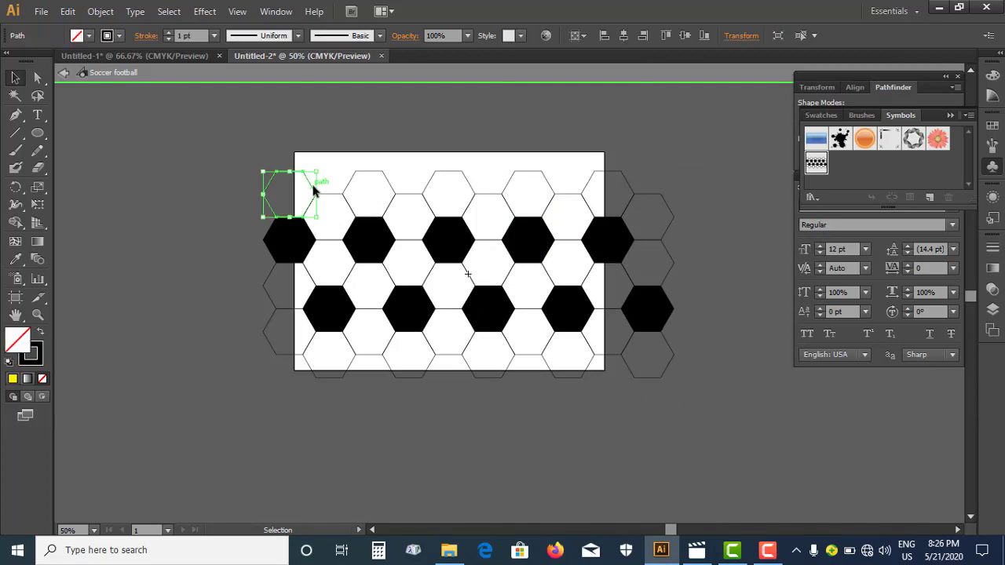
{"action": "left_click", "coordinate": [165, 12]}
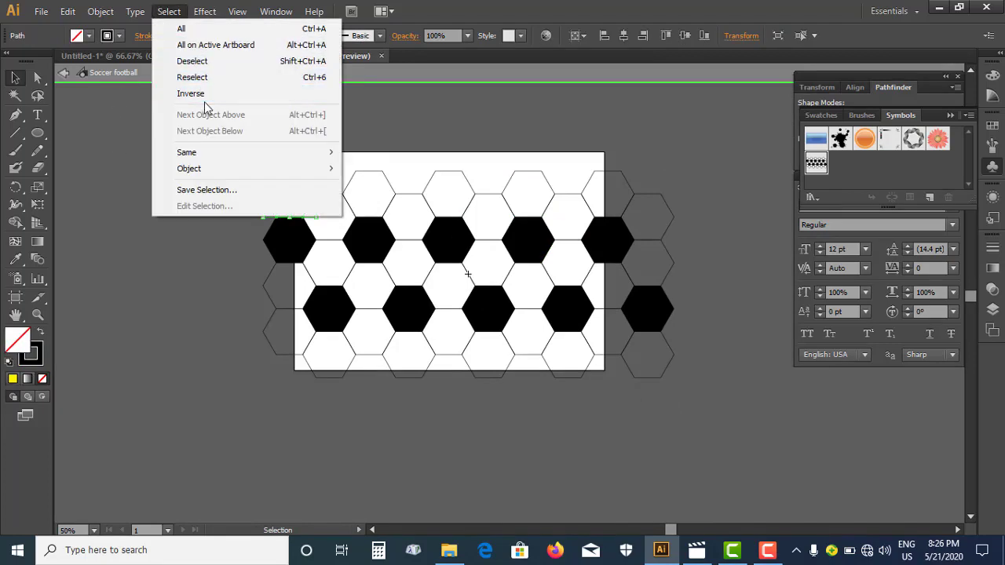
{"action": "mouse_move", "coordinate": [187, 152]}
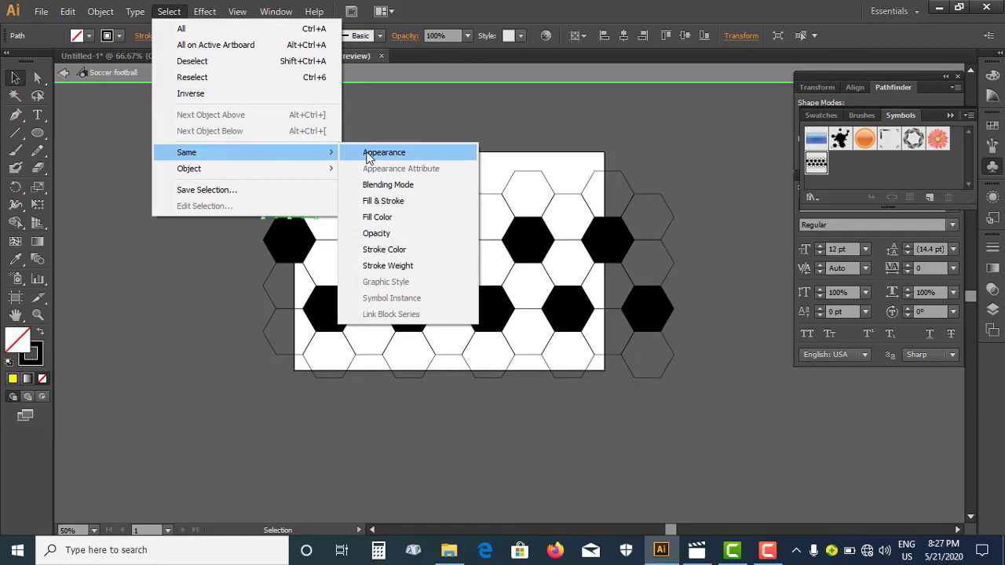
Step: Select all white hexagons via Same Fill & Stroke and give them a black 0.5 pt stroke
{"action": "left_click", "coordinate": [400, 202]}
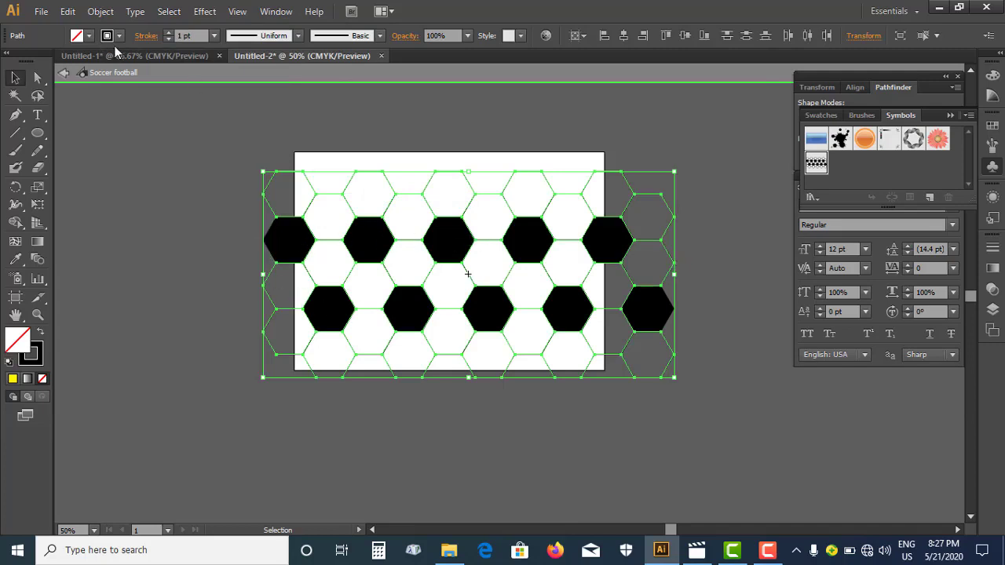
{"action": "left_click", "coordinate": [168, 40]}
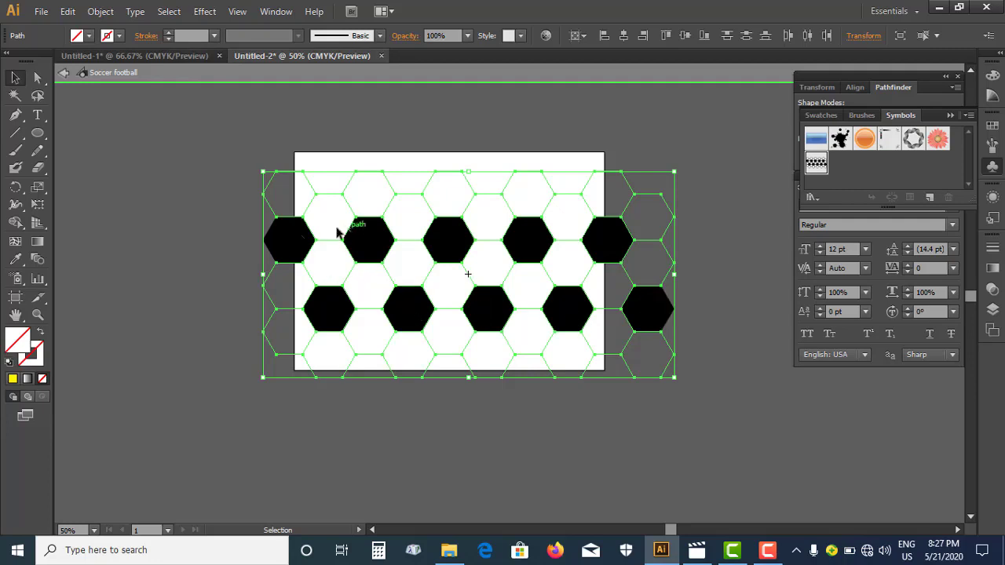
{"action": "left_click", "coordinate": [166, 35]}
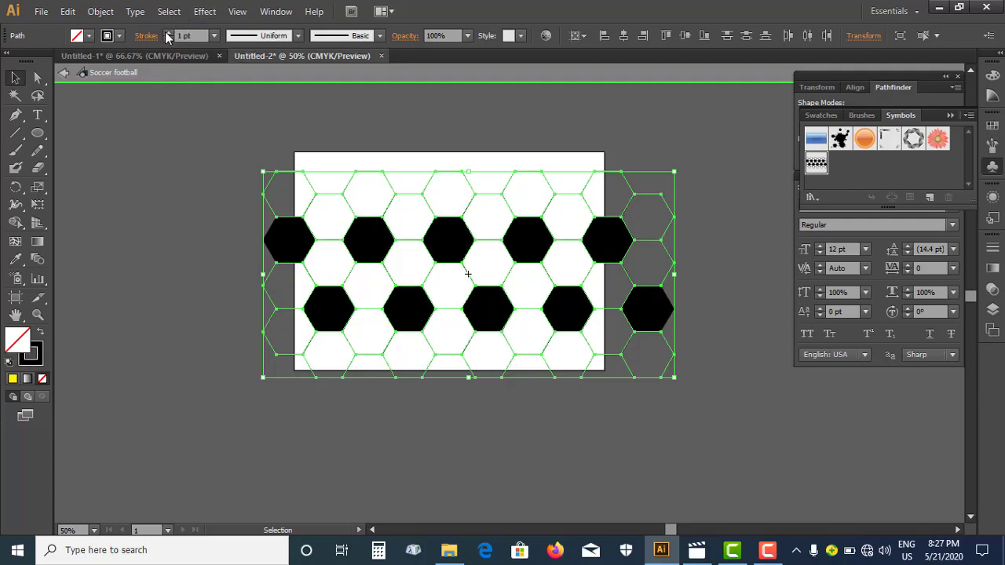
{"action": "left_click", "coordinate": [199, 35]}
{"action": "type", "text": "0.5"}
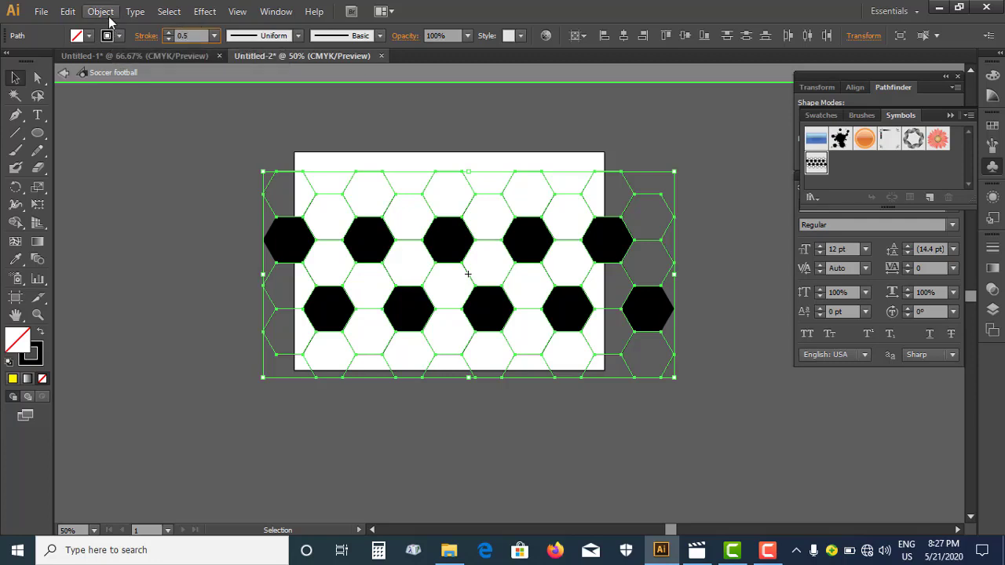
{"action": "key", "text": "Return"}
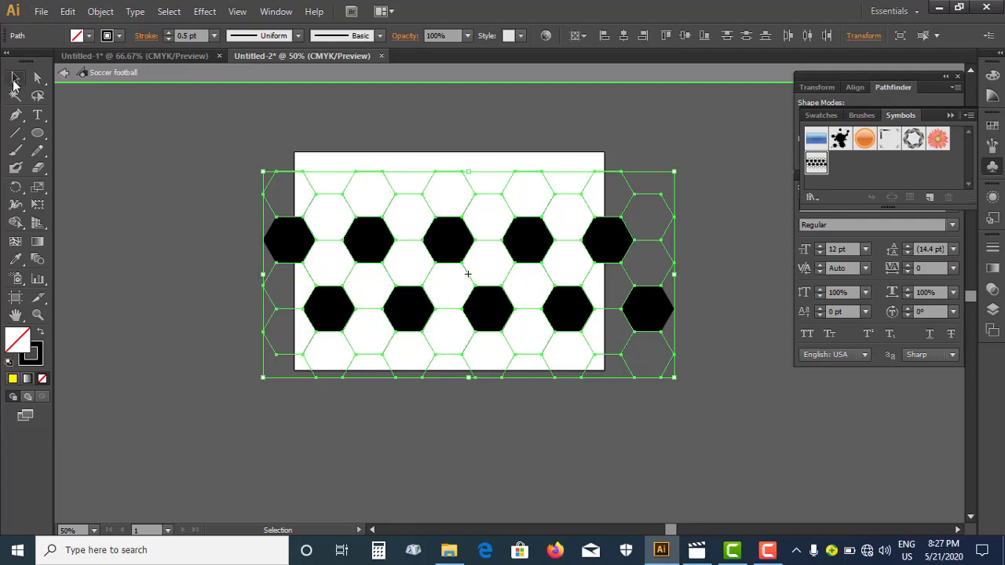
{"action": "left_click", "coordinate": [342, 119]}
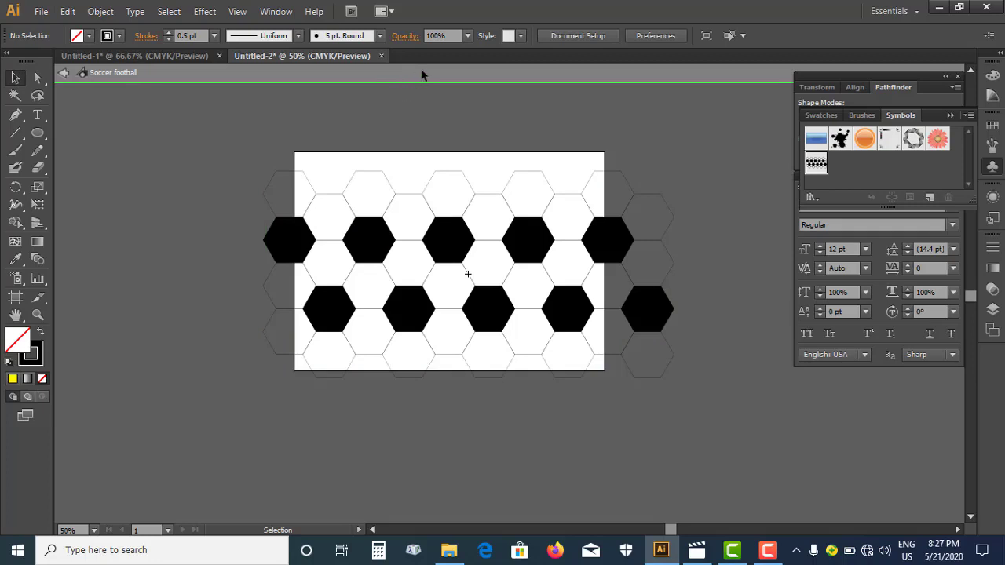
Step: Exit the symbol and zoom to 200% to inspect the yellow ball's patch seams
{"action": "left_click", "coordinate": [422, 75]}
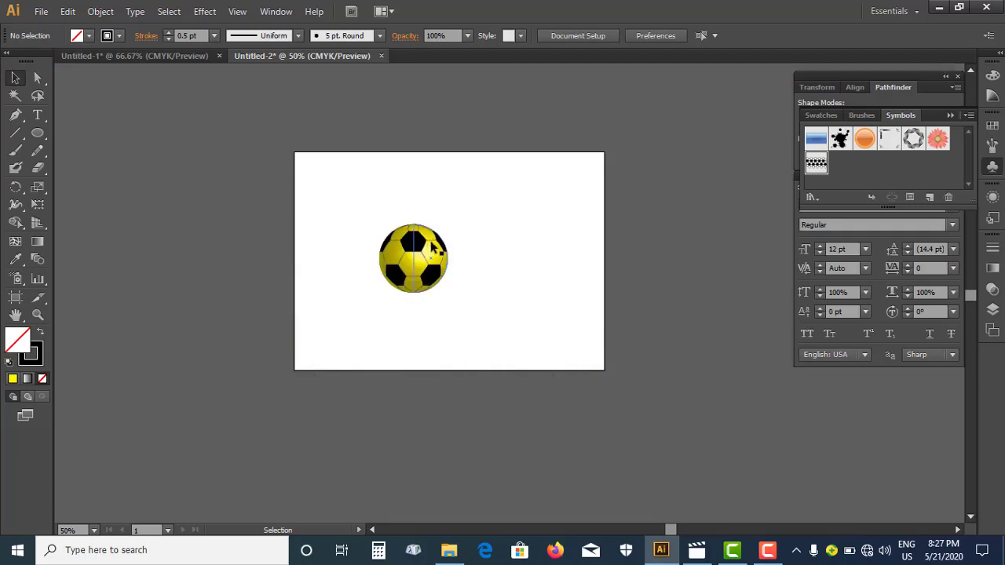
{"action": "key", "text": "ctrl+1"}
{"action": "key", "text": "ctrl+plus"}
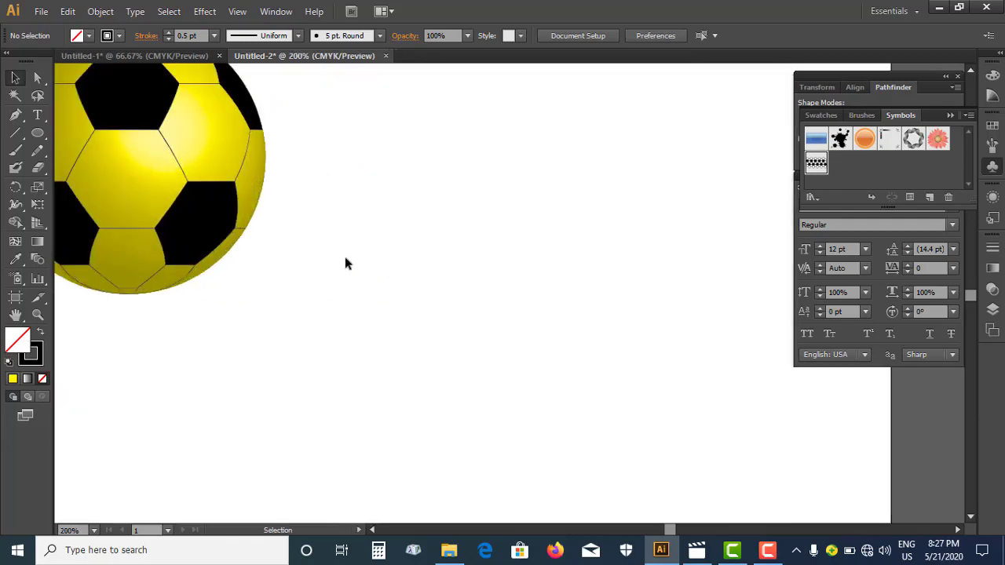
{"action": "left_click_drag", "start_coordinate": [193, 157], "coordinate": [463, 337]}
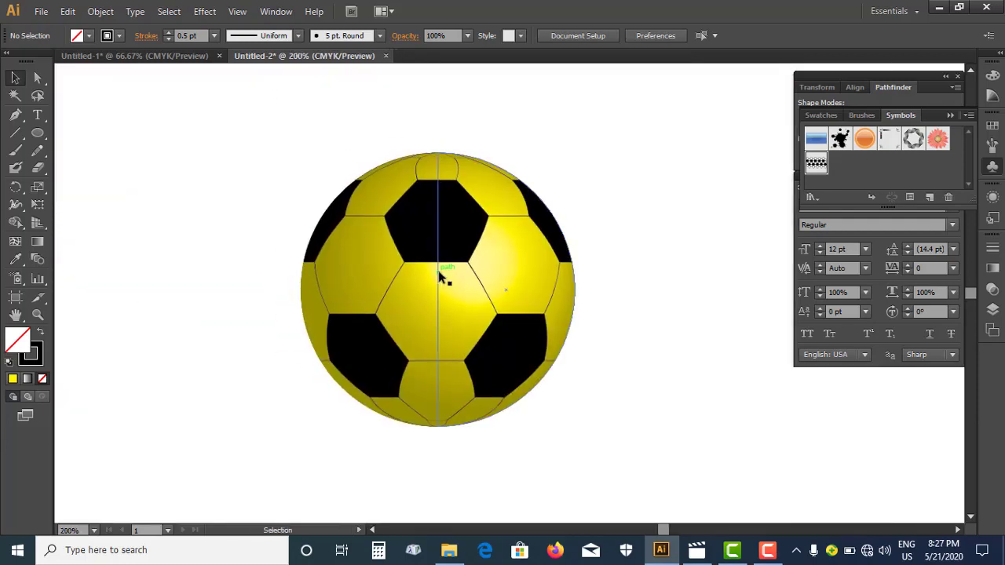
{"action": "key", "text": "ctrl+plus"}
{"action": "key", "text": "ctrl+plus"}
{"action": "key", "text": "ctrl+plus"}
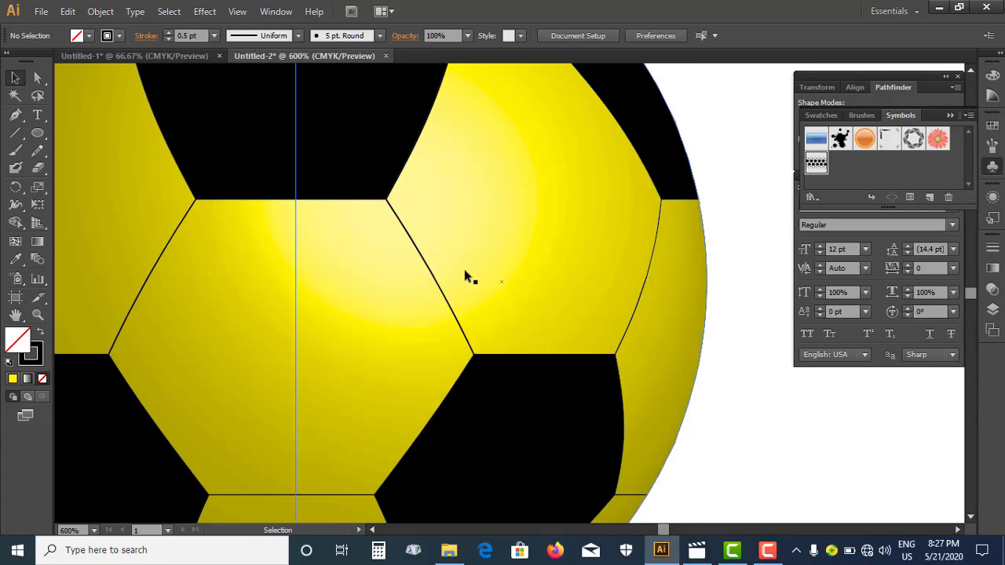
{"action": "key", "text": "ctrl"}
{"action": "key", "text": "ctrl+minus"}
{"action": "key", "text": "ctrl+minus"}
{"action": "key", "text": "ctrl+minus"}
{"action": "key", "text": "ctrl+minus"}
{"action": "key", "text": "ctrl+minus"}
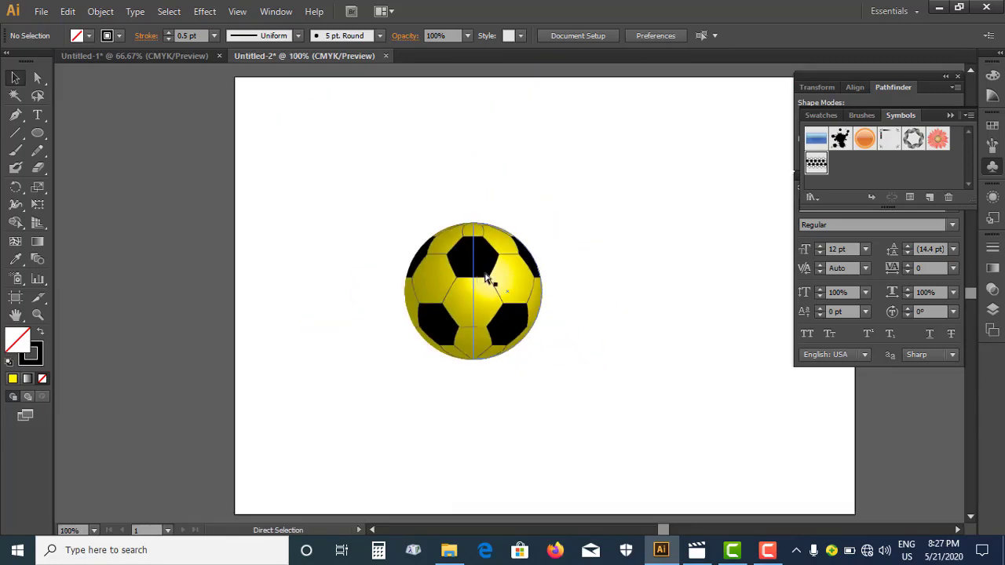
Step: Pan the artboard and select the right half of the yellow ball
{"action": "mouse_move", "coordinate": [522, 283]}
{"action": "left_mouse_down"}
{"action": "mouse_move", "coordinate": [427, 251]}
{"action": "mouse_move", "coordinate": [407, 284]}
{"action": "mouse_move", "coordinate": [252, 185]}
{"action": "left_mouse_up"}
{"action": "left_click", "coordinate": [419, 269]}
{"action": "left_click", "coordinate": [439, 229]}
{"action": "left_click_drag", "start_coordinate": [449, 222], "coordinate": [450, 242]}
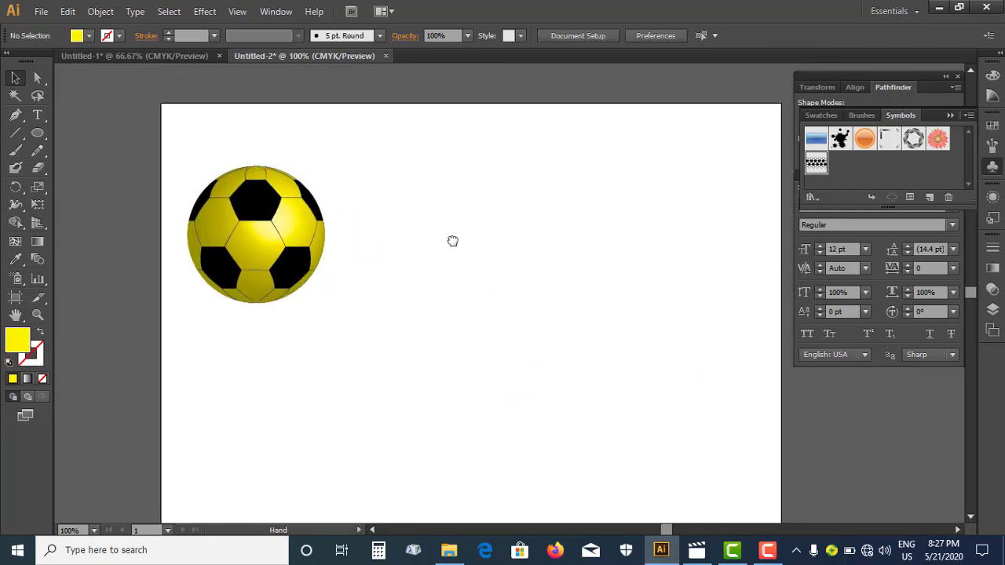
{"action": "left_click", "coordinate": [282, 222]}
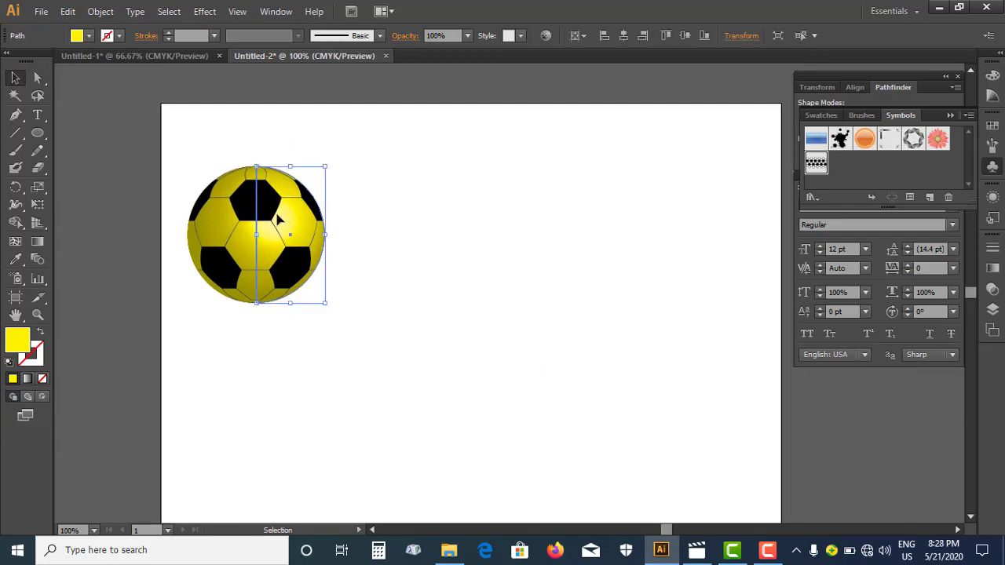
Step: Alt-drag a copy of the ball to the right and fill it green
{"action": "left_click_drag", "start_coordinate": [279, 220], "coordinate": [434, 218]}
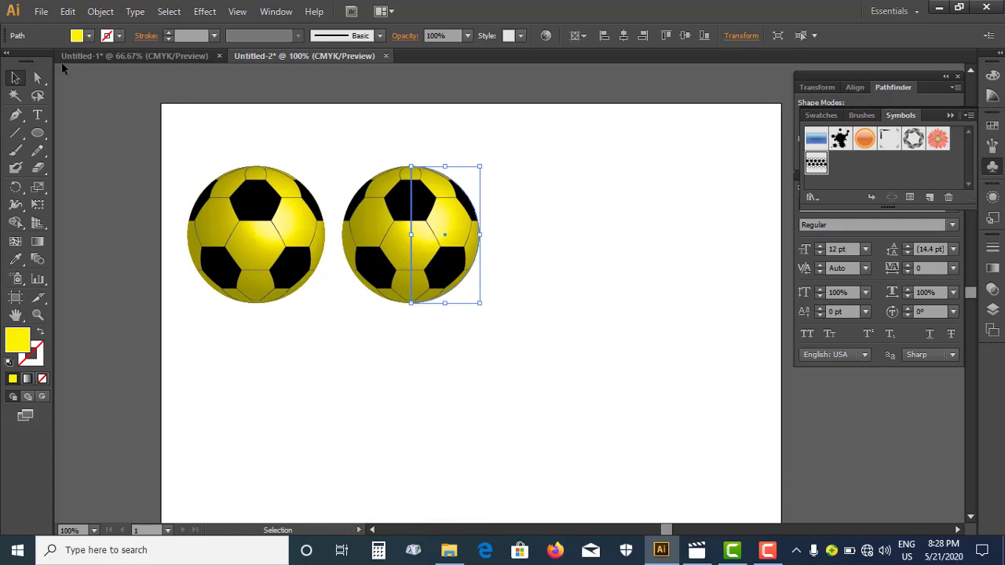
{"action": "left_click", "coordinate": [87, 36]}
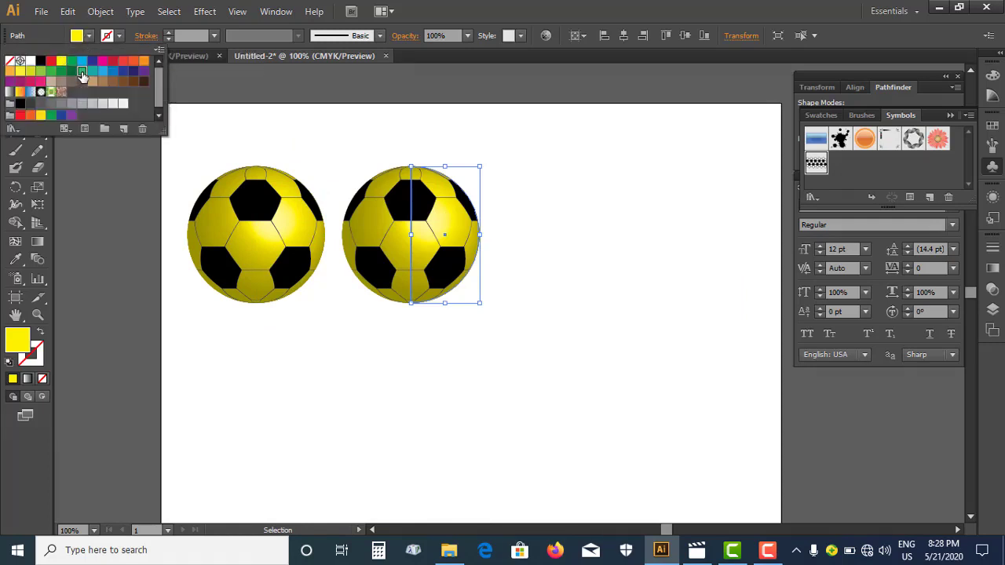
{"action": "left_click", "coordinate": [81, 71]}
{"action": "left_click", "coordinate": [549, 245]}
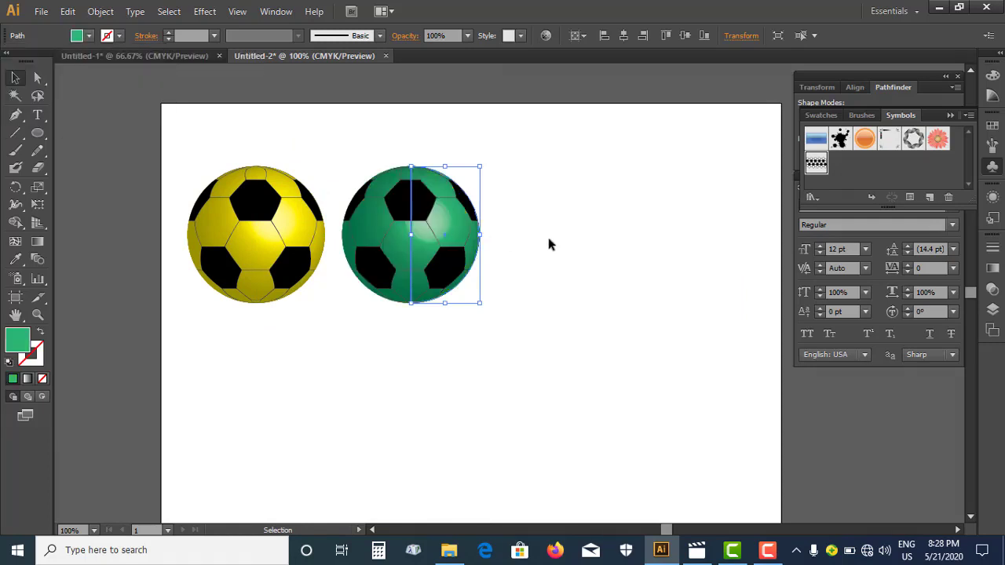
{"action": "left_click", "coordinate": [411, 235]}
Step: Alt-drag another copy further right and fill it white
{"action": "mouse_move", "coordinate": [417, 233]}
{"action": "left_mouse_down"}
{"action": "mouse_move", "coordinate": [587, 234]}
{"action": "mouse_move", "coordinate": [545, 227]}
{"action": "left_mouse_up"}
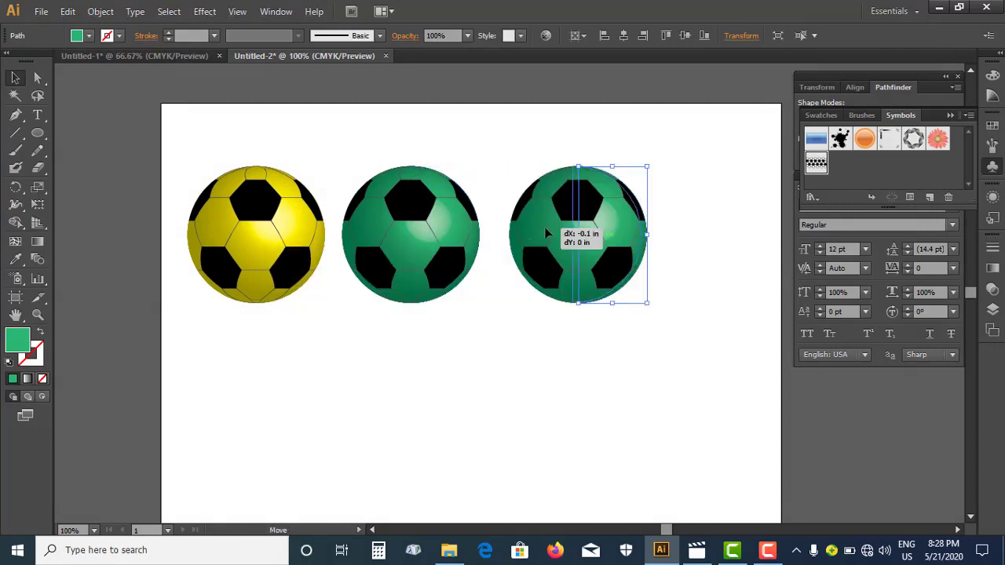
{"action": "left_click", "coordinate": [89, 36]}
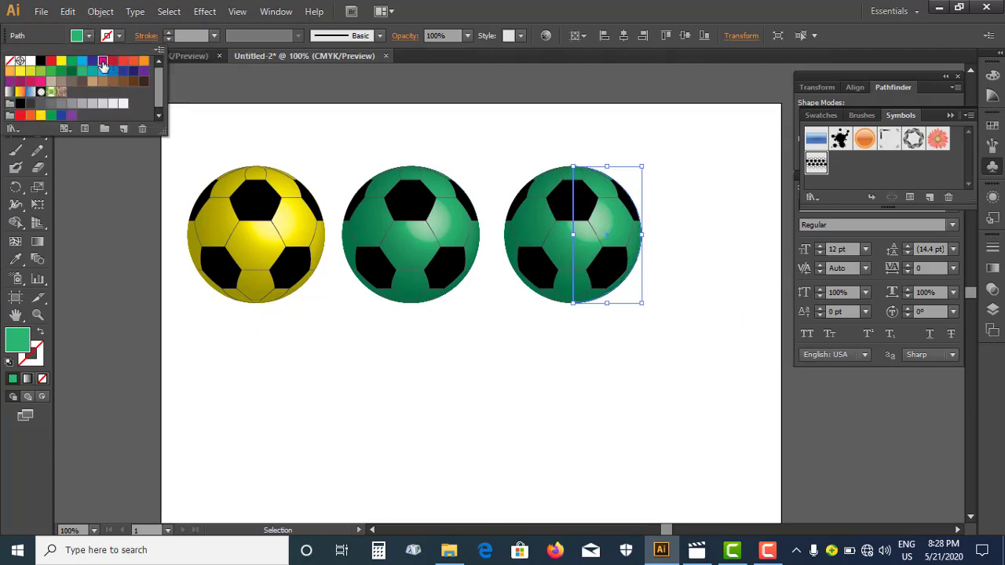
{"action": "left_click", "coordinate": [103, 62]}
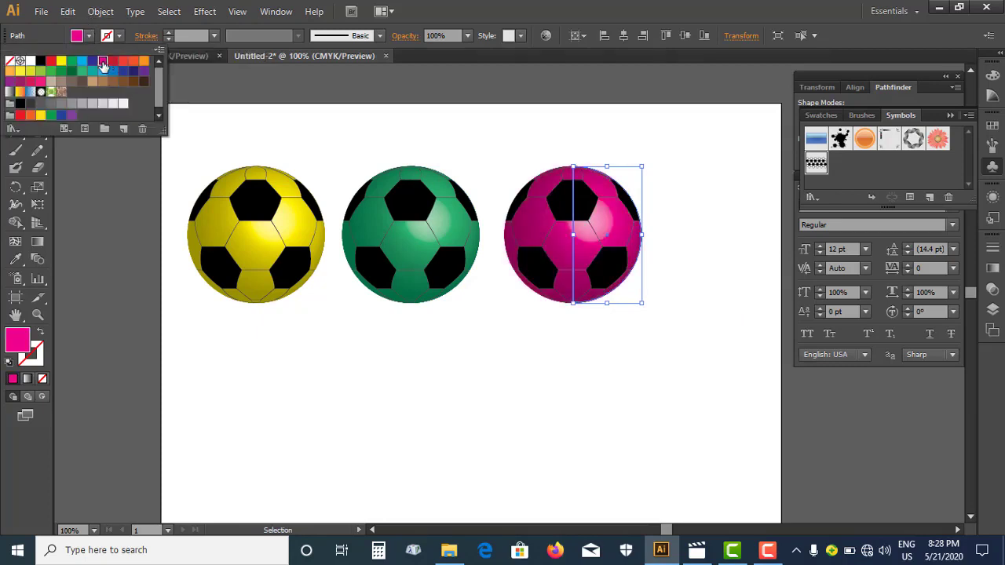
{"action": "left_click", "coordinate": [142, 62]}
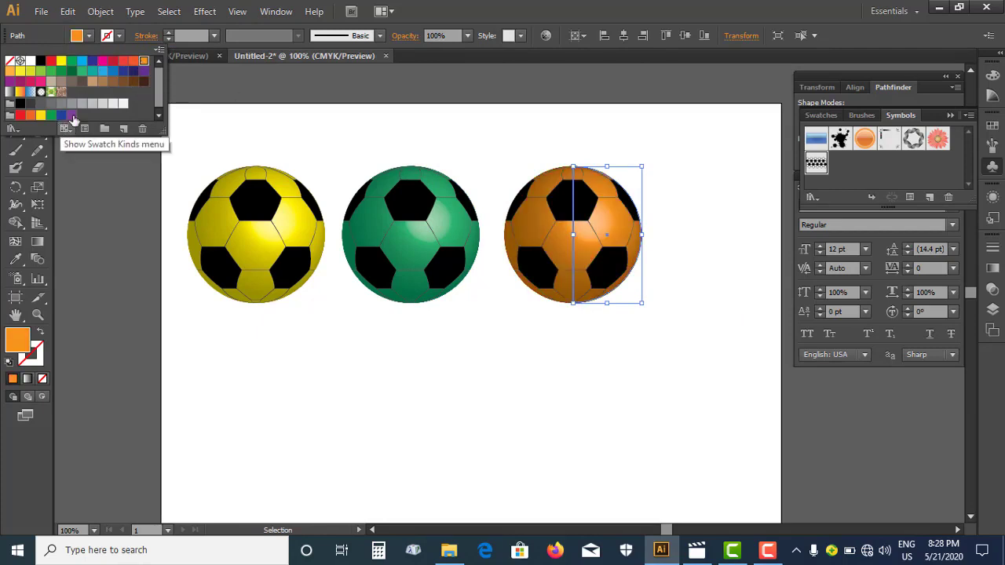
{"action": "left_click", "coordinate": [121, 104]}
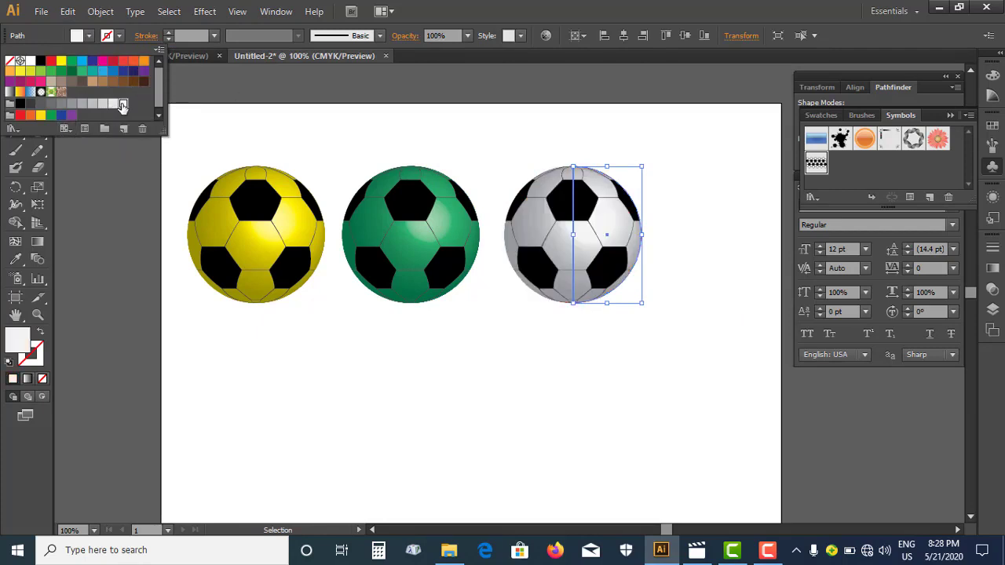
{"action": "left_click", "coordinate": [510, 183]}
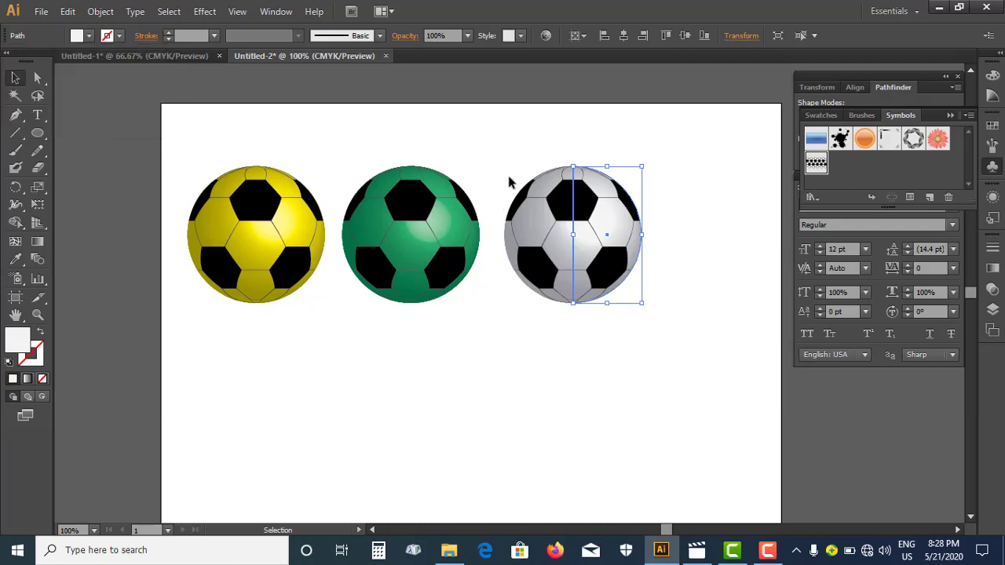
{"action": "left_click", "coordinate": [514, 148]}
{"action": "scroll", "coordinate": [513, 150], "scroll_direction": "up", "scroll_amount": 1}
{"action": "mouse_move", "coordinate": [513, 149]}
{"action": "left_mouse_down"}
{"action": "mouse_move", "coordinate": [503, 123]}
{"action": "mouse_move", "coordinate": [510, 131]}
{"action": "left_mouse_up"}
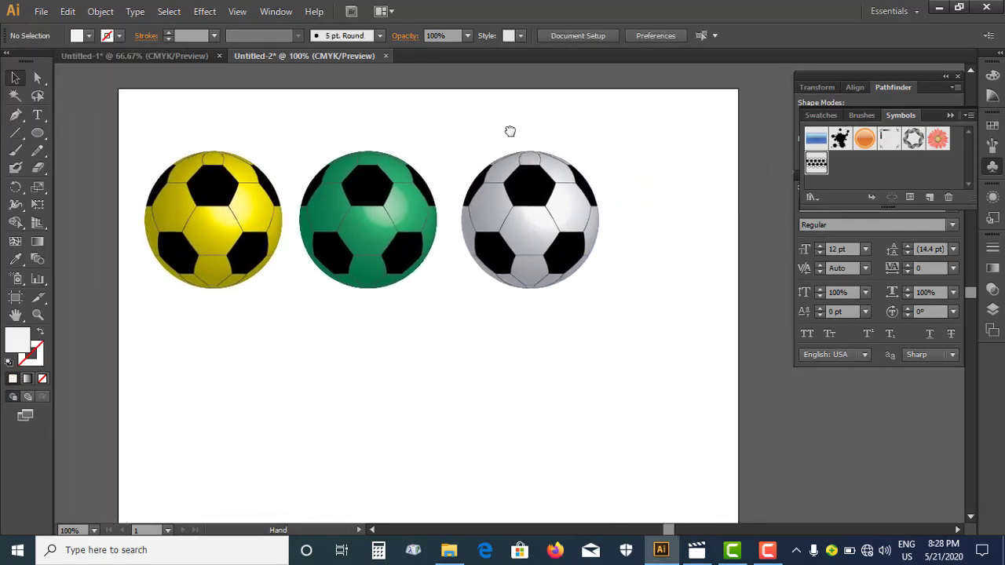
Step: Reframe the view at 100% and select the green ball's right half
{"action": "key", "text": "ctrl+minus"}
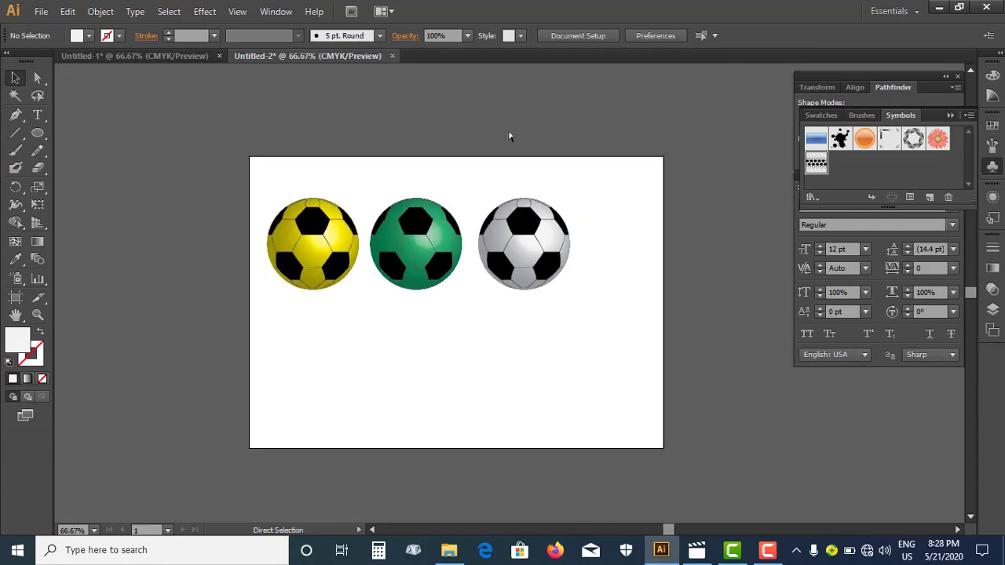
{"action": "key", "text": "ctrl+plus"}
{"action": "left_click_drag", "start_coordinate": [534, 142], "coordinate": [554, 131]}
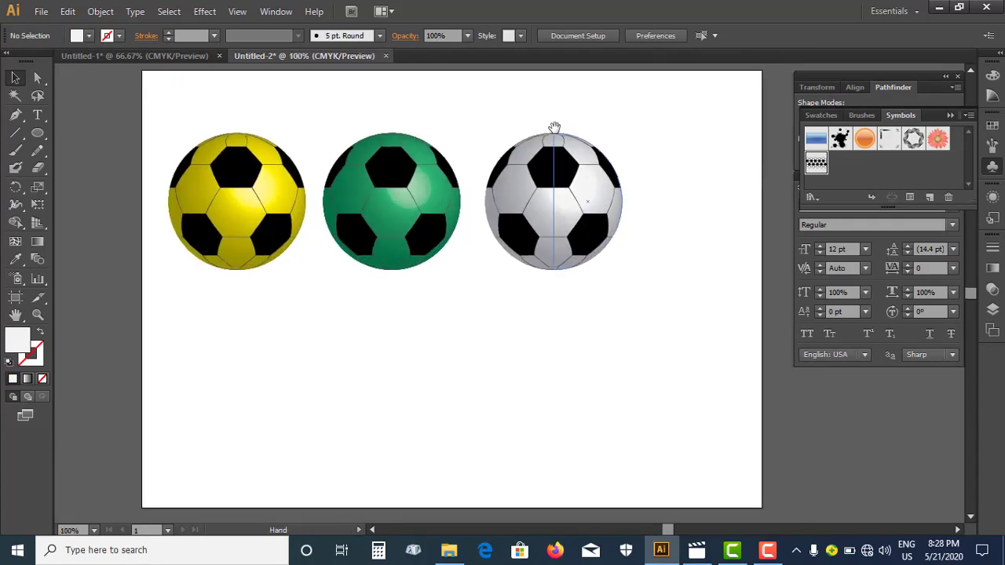
{"action": "left_click", "coordinate": [411, 171]}
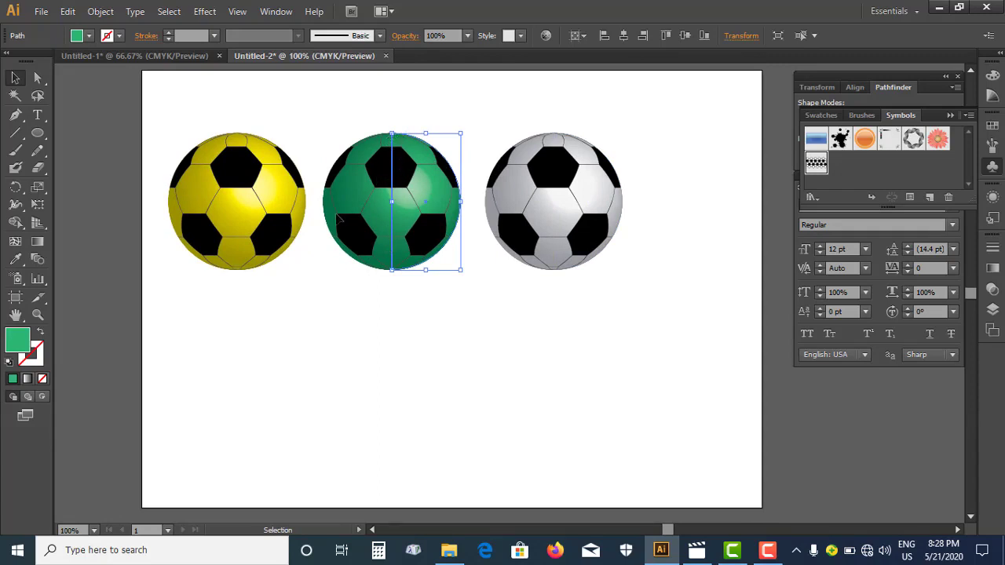
{"action": "left_click", "coordinate": [318, 289]}
{"action": "left_click", "coordinate": [394, 229]}
Step: Marquee-select all three balls and apply Object > Expand Appearance
{"action": "mouse_move", "coordinate": [142, 123]}
{"action": "left_mouse_down"}
{"action": "mouse_move", "coordinate": [637, 292]}
{"action": "mouse_move", "coordinate": [530, 280]}
{"action": "left_mouse_up"}
{"action": "left_click", "coordinate": [86, 15]}
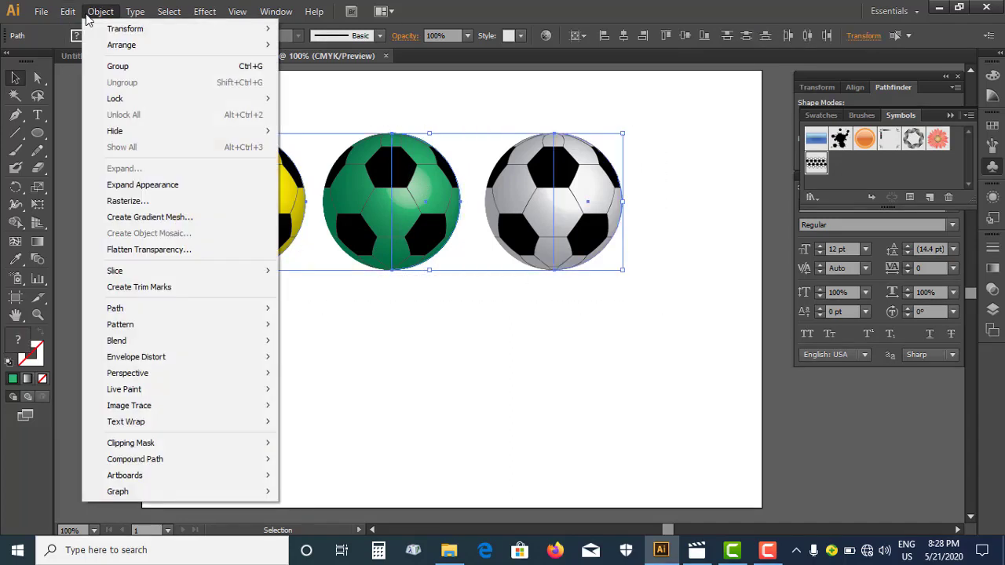
{"action": "left_click", "coordinate": [143, 184]}
{"action": "left_click", "coordinate": [271, 313]}
{"action": "left_click", "coordinate": [271, 231]}
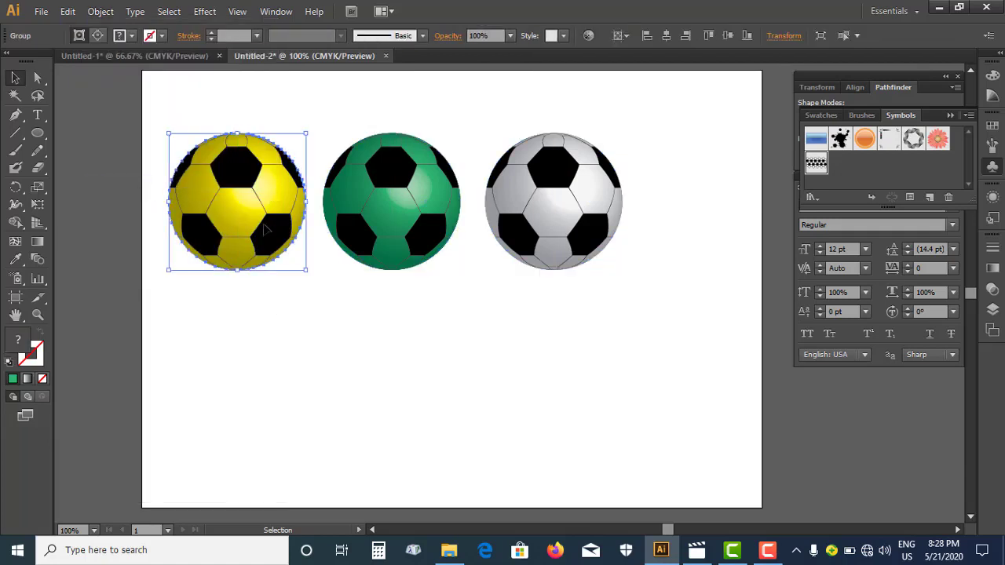
Step: Drag the yellow ball onto the white ball, undo that, and ungroup the yellow ball
{"action": "mouse_move", "coordinate": [283, 224]}
{"action": "left_mouse_down"}
{"action": "mouse_move", "coordinate": [641, 331]}
{"action": "mouse_move", "coordinate": [659, 321]}
{"action": "left_mouse_up"}
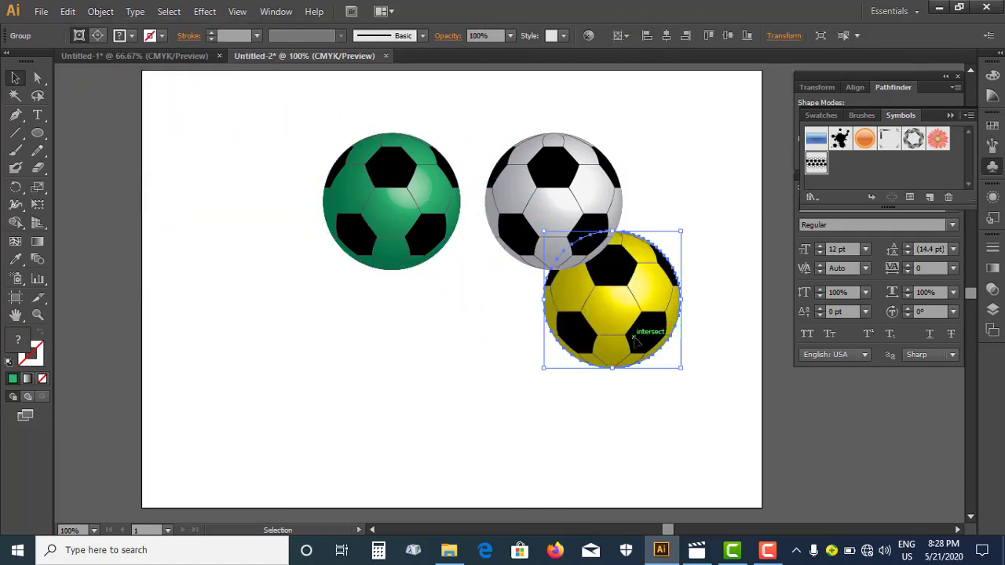
{"action": "key", "text": "ctrl+z"}
{"action": "left_click", "coordinate": [332, 343]}
{"action": "left_click", "coordinate": [283, 224]}
{"action": "right_click", "coordinate": [283, 224]}
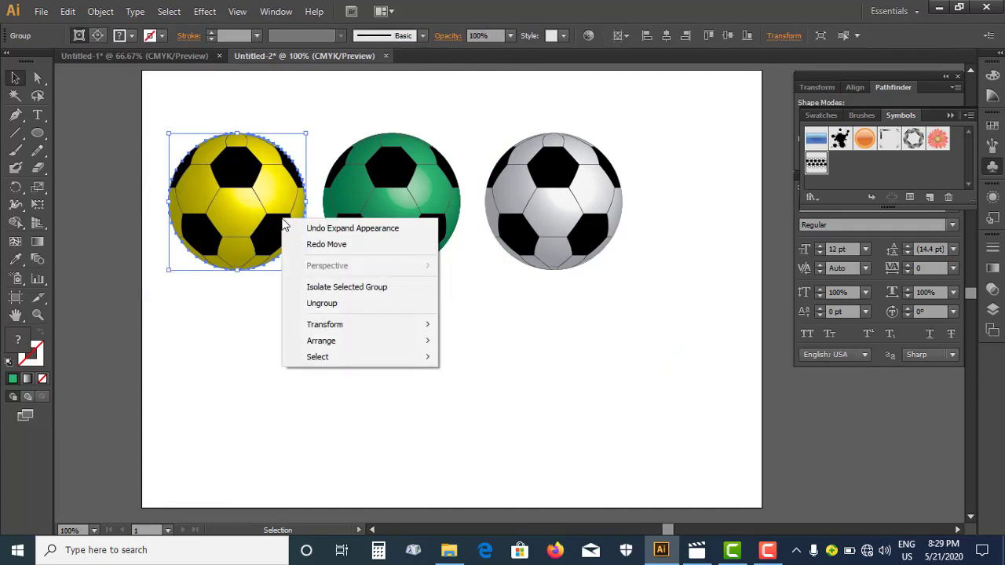
{"action": "left_click", "coordinate": [309, 303]}
Step: Move the yellow ball below the green and white balls and ungroup it again
{"action": "left_click", "coordinate": [409, 288]}
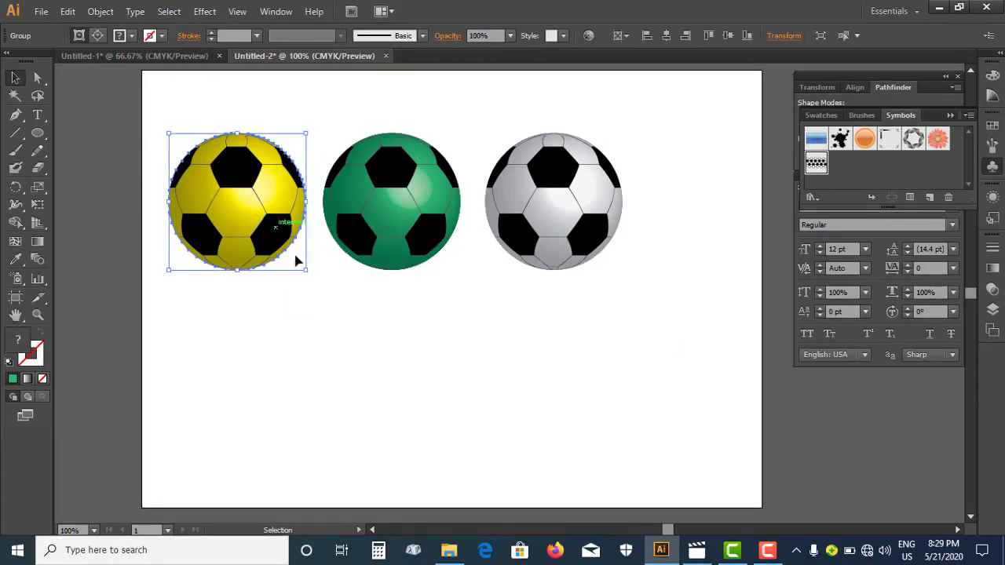
{"action": "left_click_drag", "start_coordinate": [274, 226], "coordinate": [377, 344]}
{"action": "right_click", "coordinate": [377, 343]}
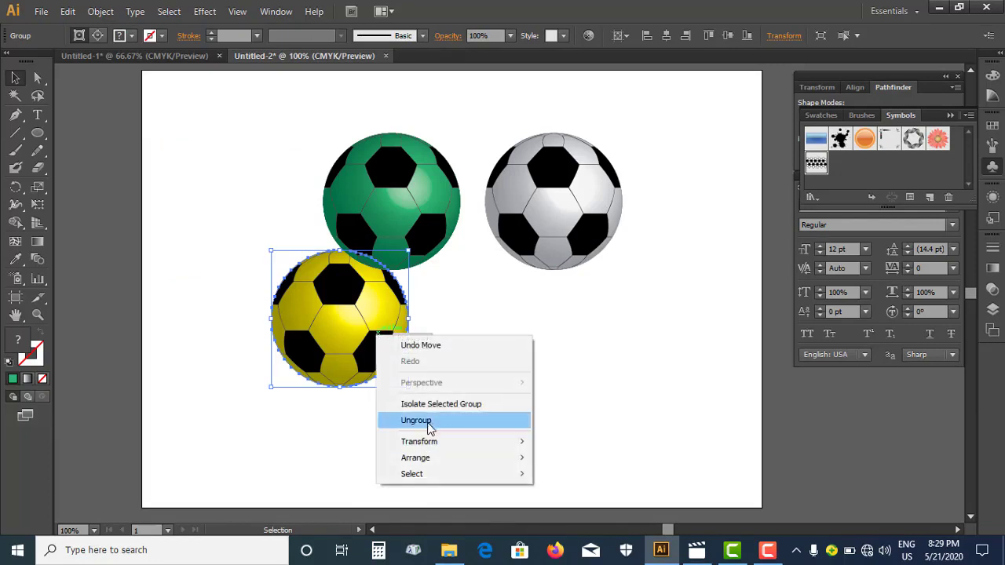
{"action": "left_click", "coordinate": [410, 419]}
{"action": "mouse_move", "coordinate": [383, 358]}
{"action": "left_mouse_down"}
{"action": "mouse_move", "coordinate": [732, 391]}
{"action": "mouse_move", "coordinate": [330, 409]}
{"action": "left_mouse_up"}
{"action": "left_click", "coordinate": [621, 372]}
{"action": "left_click", "coordinate": [581, 376]}
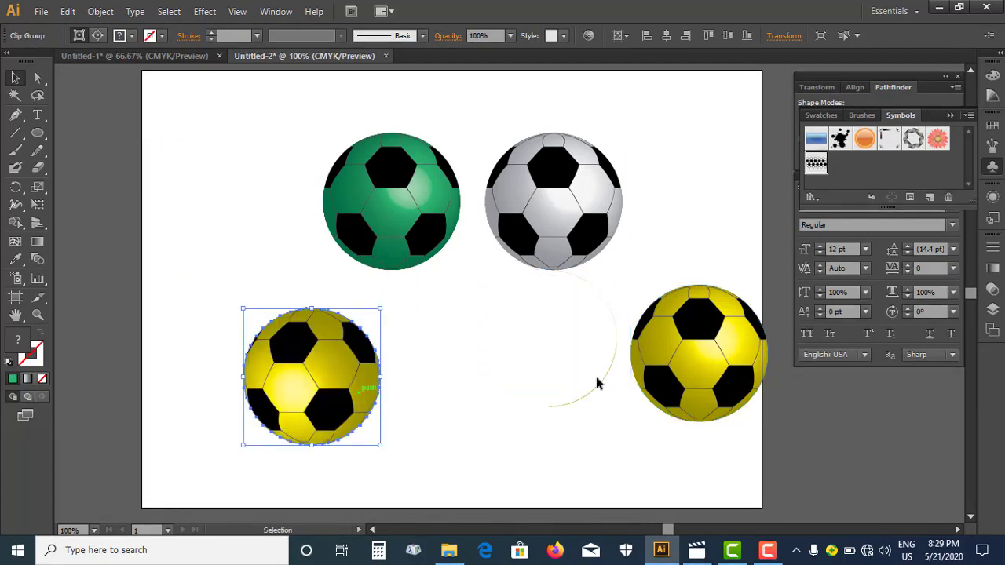
Step: Move the yellow ball to the lower left and release its clipping mask
{"action": "left_click_drag", "start_coordinate": [570, 353], "coordinate": [604, 418]}
{"action": "left_click_drag", "start_coordinate": [346, 399], "coordinate": [235, 401]}
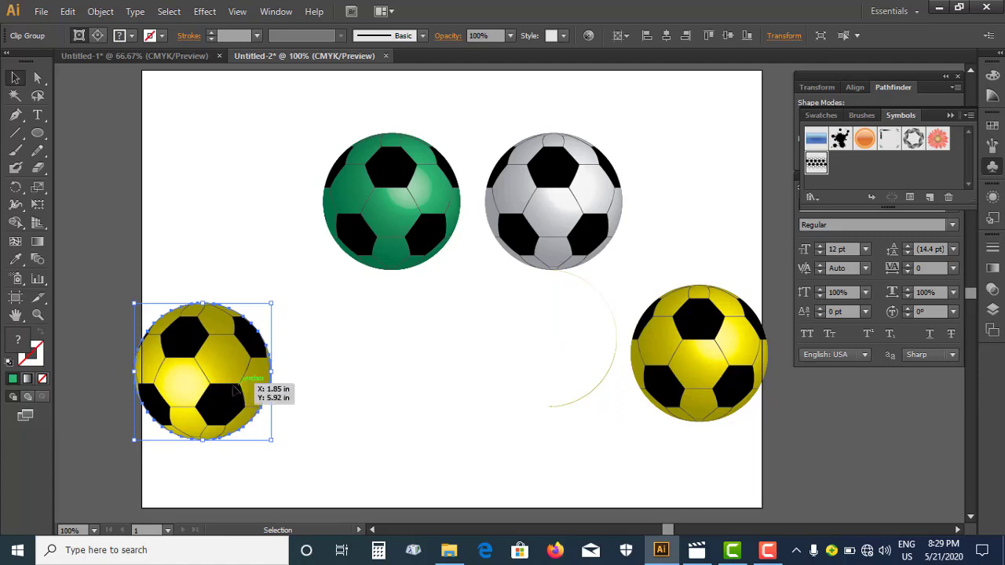
{"action": "right_click", "coordinate": [230, 383]}
{"action": "left_click", "coordinate": [274, 467]}
{"action": "left_click", "coordinate": [367, 346]}
{"action": "left_click", "coordinate": [232, 404]}
{"action": "double_click", "coordinate": [231, 405]}
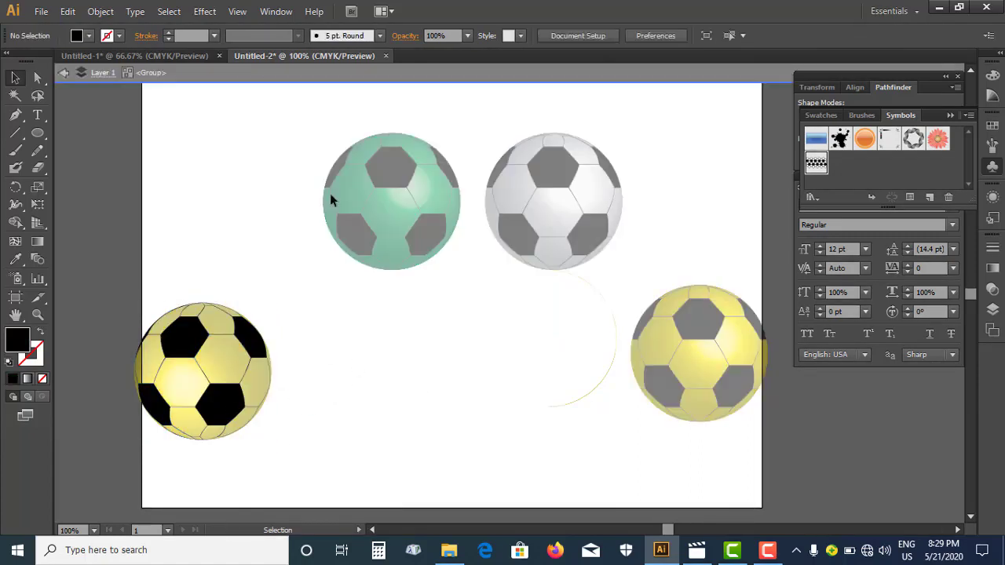
{"action": "key", "text": "Escape"}
Step: Drag the yellow ball's parts around, then undo three times back to the original row
{"action": "left_click_drag", "start_coordinate": [224, 408], "coordinate": [404, 402]}
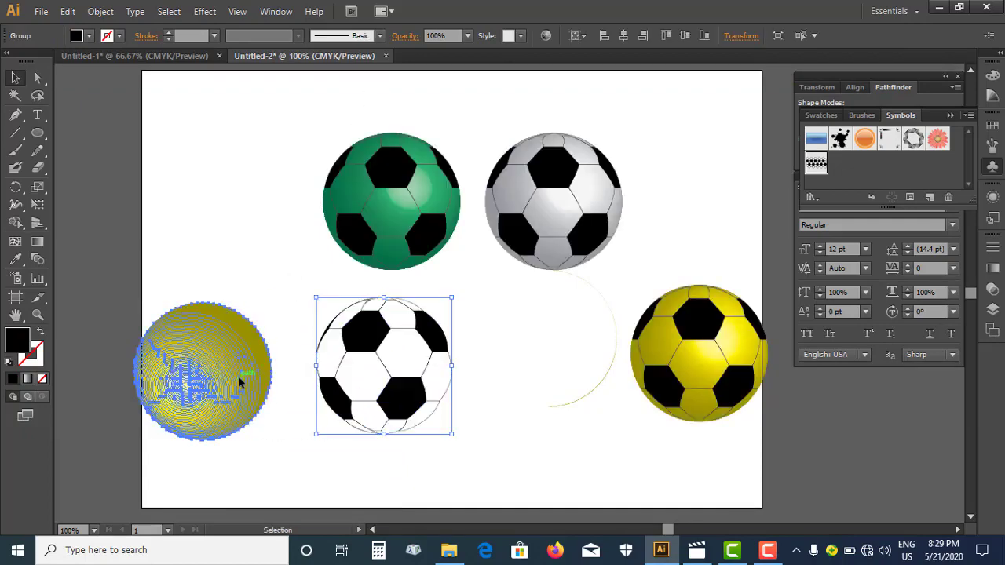
{"action": "left_click_drag", "start_coordinate": [238, 377], "coordinate": [212, 189]}
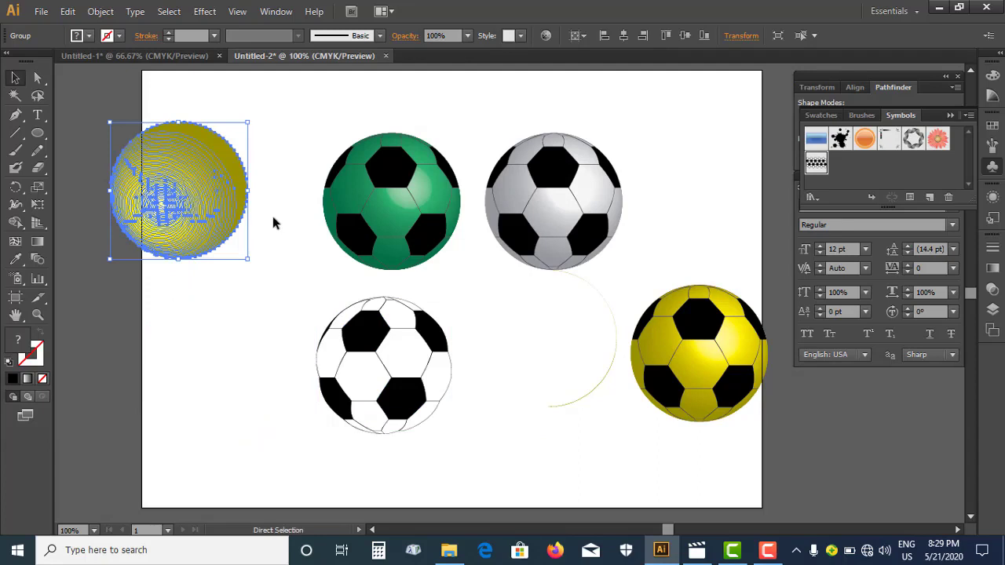
{"action": "key", "text": "ctrl+z"}
{"action": "key", "text": "ctrl+z"}
{"action": "key", "text": "ctrl+z"}
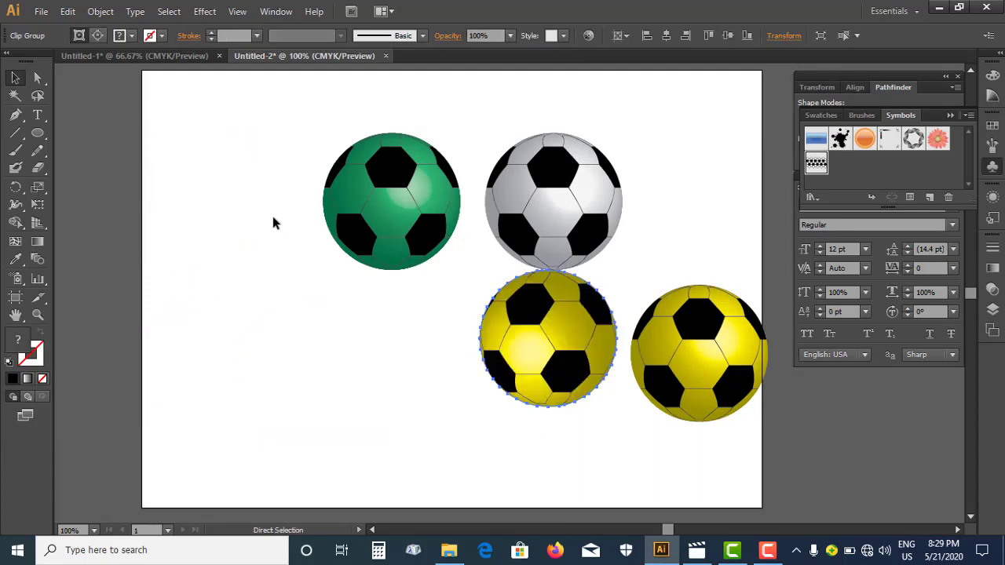
{"action": "key", "text": "ctrl+z"}
{"action": "key", "text": "ctrl+z"}
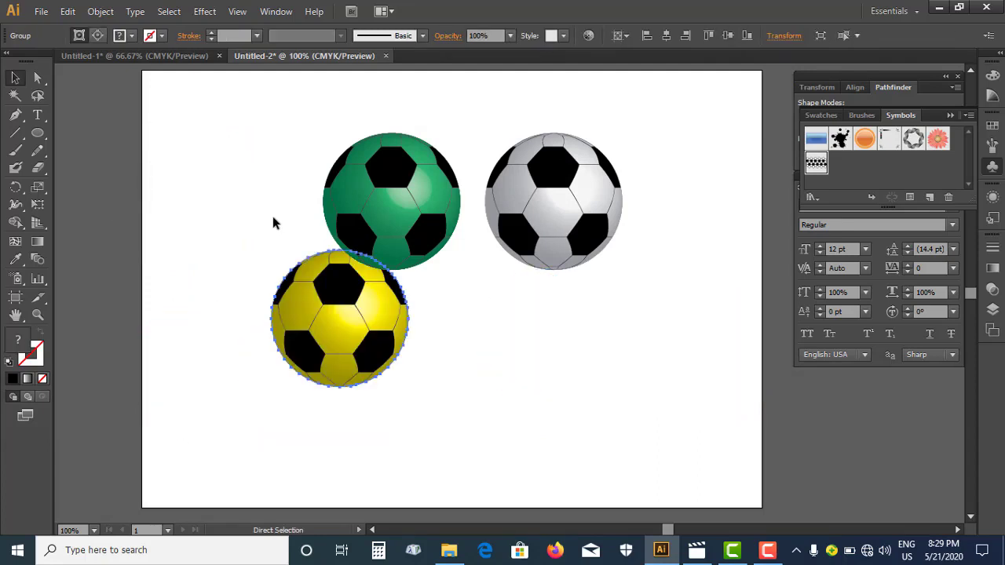
{"action": "key", "text": "ctrl+z"}
{"action": "key", "text": "ctrl+z"}
{"action": "key", "text": "ctrl+z"}
{"action": "key", "text": "ctrl+z"}
{"action": "key", "text": "ctrl+z"}
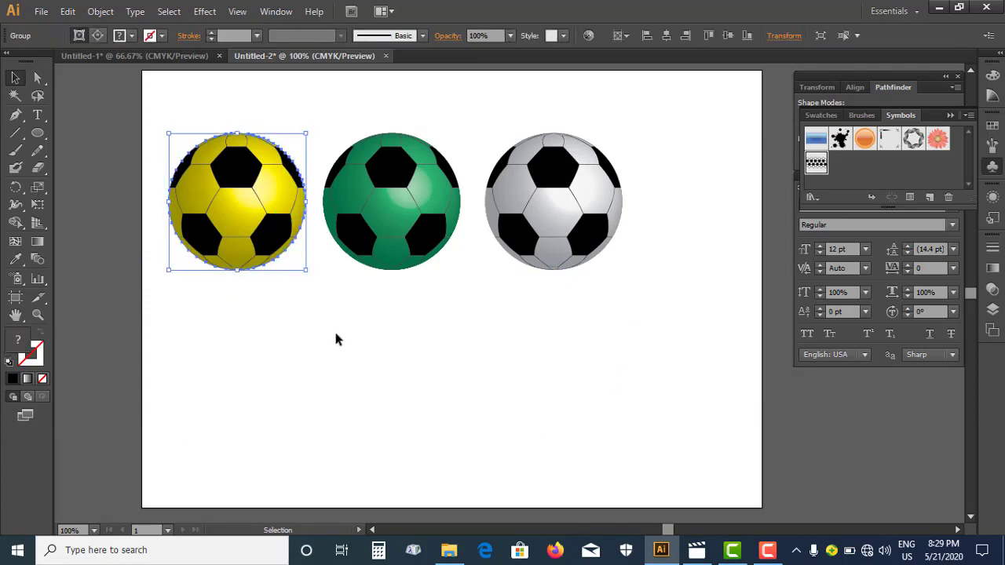
Step: Select all the ball artwork and group it with Ctrl+G
{"action": "left_click", "coordinate": [334, 328]}
{"action": "key", "text": "a"}
{"action": "key", "text": "ctrl+a"}
{"action": "key", "text": "ctrl"}
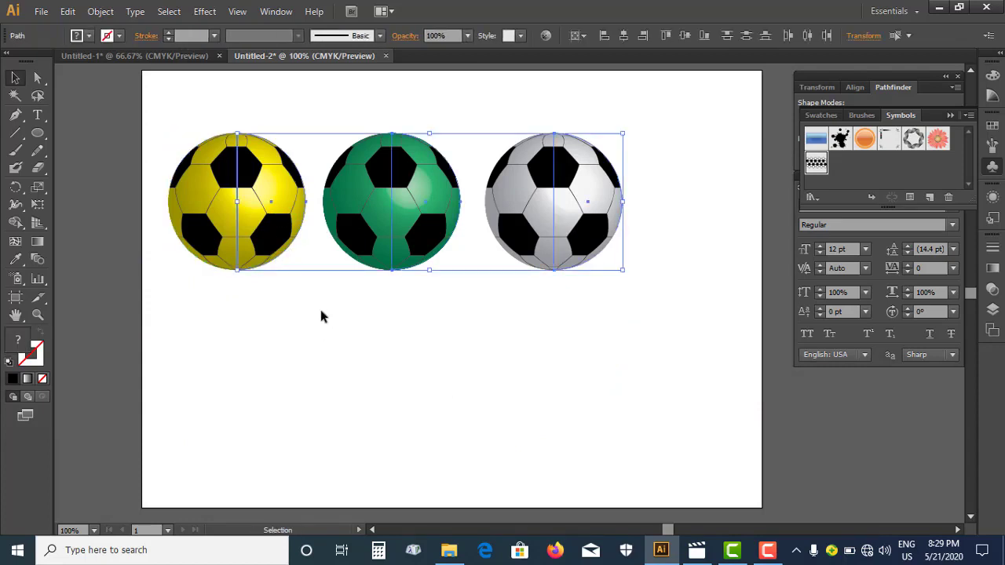
{"action": "key", "text": "v"}
{"action": "key", "text": "ctrl+g"}
{"action": "left_click", "coordinate": [306, 337]}
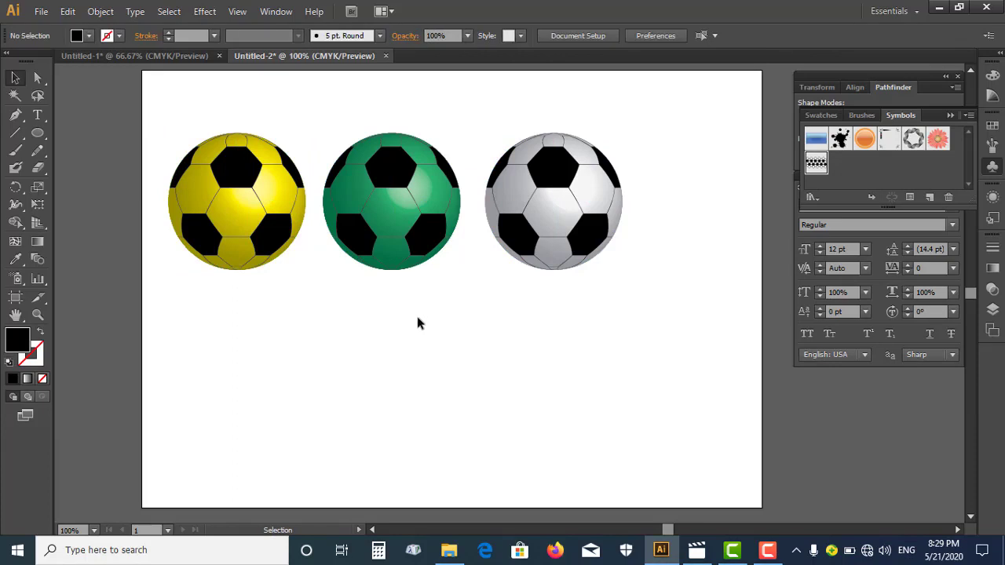
Step: Zoom out, marquee-select the three balls and move the row slightly up
{"action": "left_click_drag", "start_coordinate": [415, 315], "coordinate": [385, 324]}
{"action": "key", "text": "ctrl+minus"}
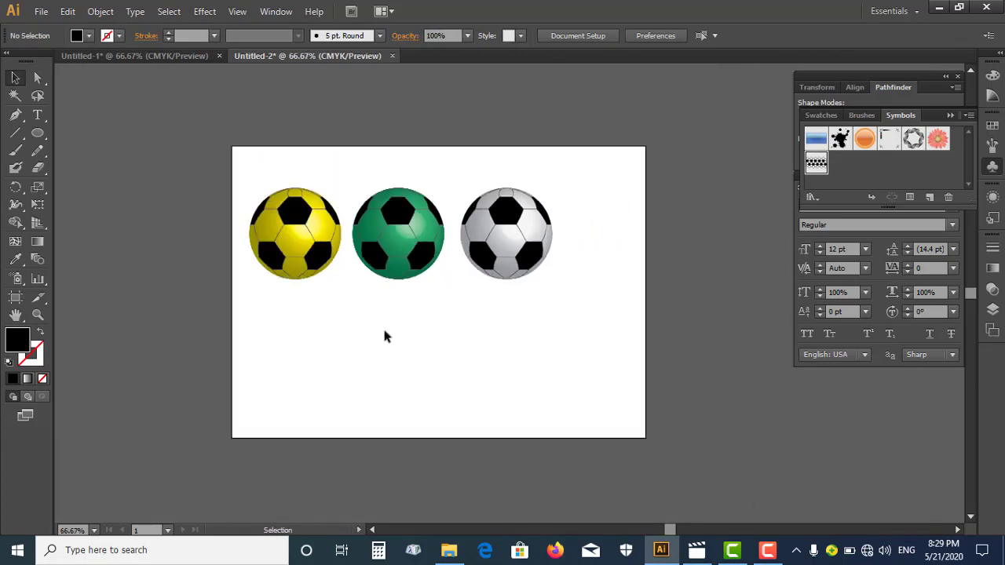
{"action": "left_click_drag", "start_coordinate": [245, 158], "coordinate": [590, 339]}
{"action": "left_click_drag", "start_coordinate": [519, 257], "coordinate": [516, 233]}
Step: Select the white ball and nudge it with the arrow keys
{"action": "left_click", "coordinate": [564, 277]}
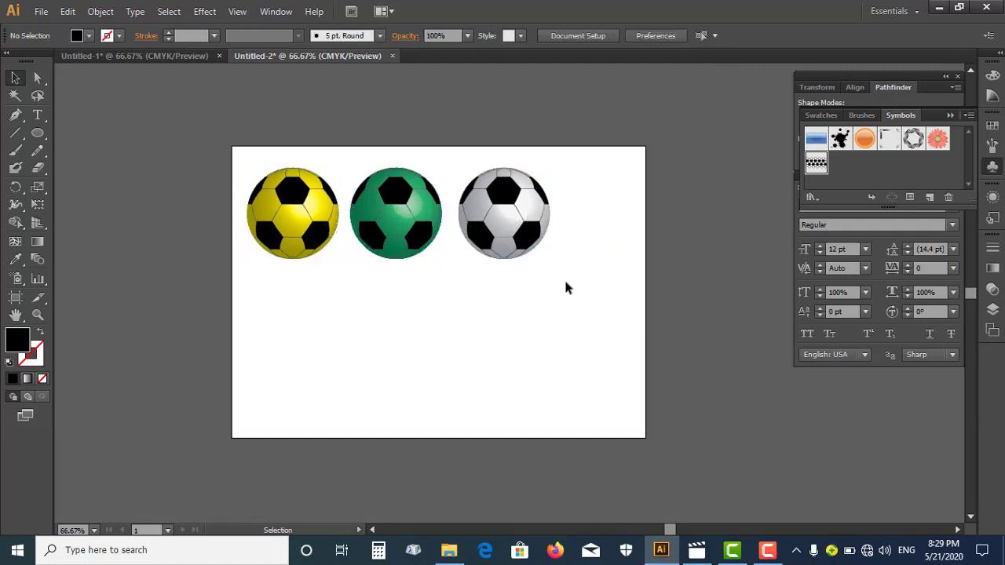
{"action": "left_click_drag", "start_coordinate": [564, 277], "coordinate": [507, 294]}
{"action": "left_click", "coordinate": [460, 243]}
{"action": "key", "text": "Left"}
{"action": "key", "text": "Left"}
{"action": "key", "text": "Left"}
{"action": "key", "text": "Left"}
{"action": "key", "text": "Left"}
{"action": "key", "text": "Right"}
{"action": "key", "text": "Right"}
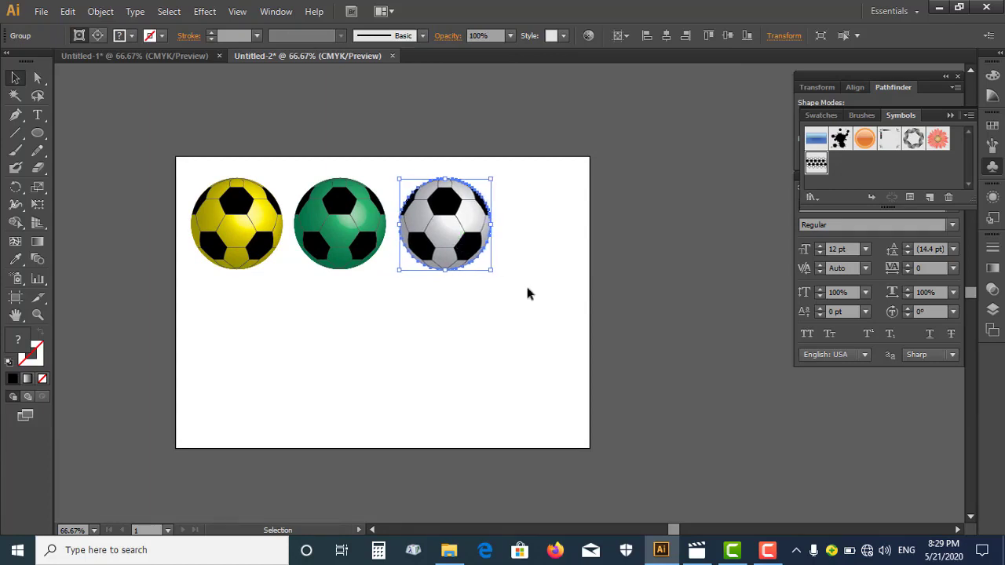
Step: Move the three balls down toward the artboard centre and scale them up slightly
{"action": "left_click", "coordinate": [537, 301]}
{"action": "left_click_drag", "start_coordinate": [536, 301], "coordinate": [521, 323]}
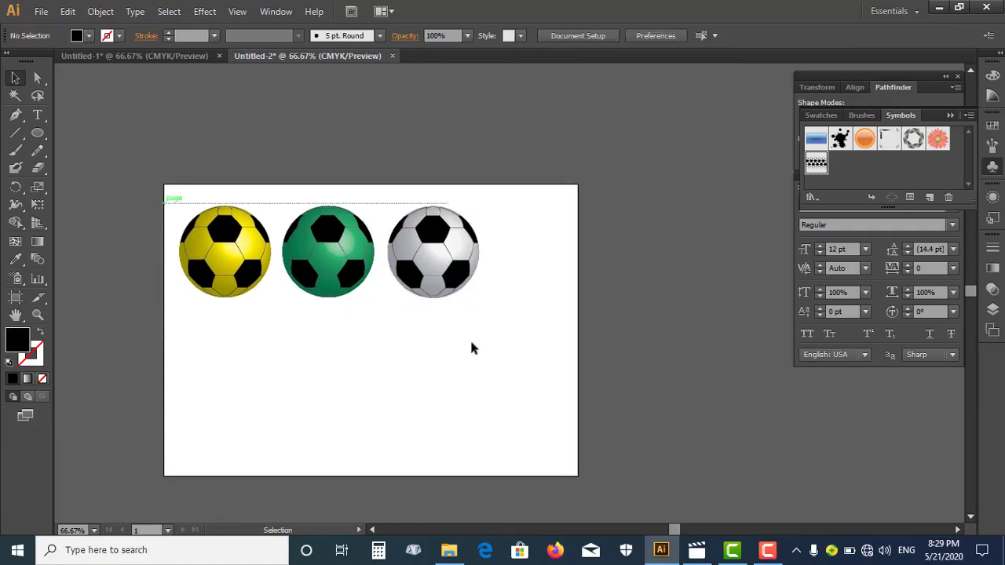
{"action": "left_click_drag", "start_coordinate": [160, 207], "coordinate": [471, 349]}
{"action": "left_click_drag", "start_coordinate": [446, 247], "coordinate": [466, 332]}
{"action": "left_click_drag", "start_coordinate": [498, 376], "coordinate": [540, 409]}
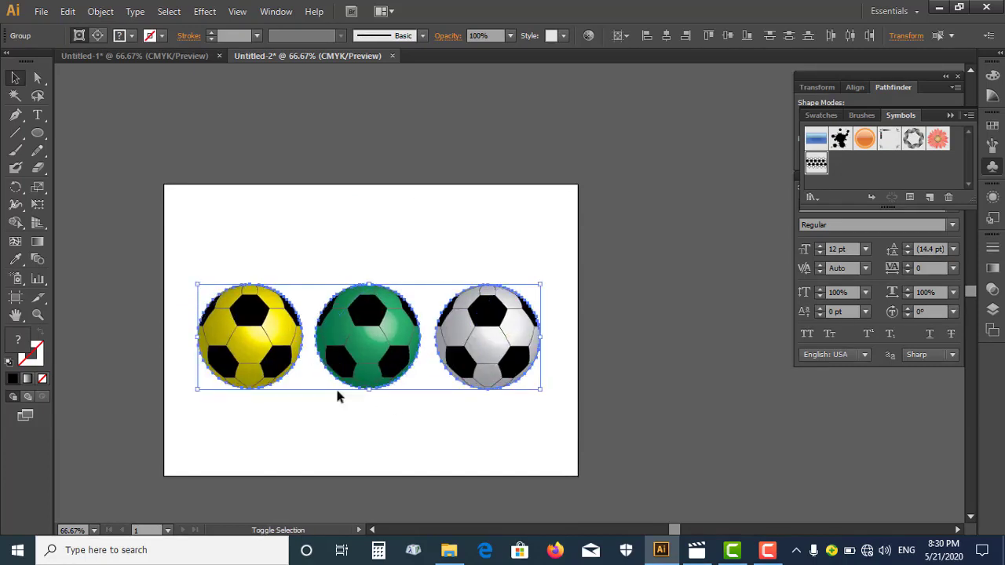
{"action": "left_click_drag", "start_coordinate": [198, 389], "coordinate": [191, 385]}
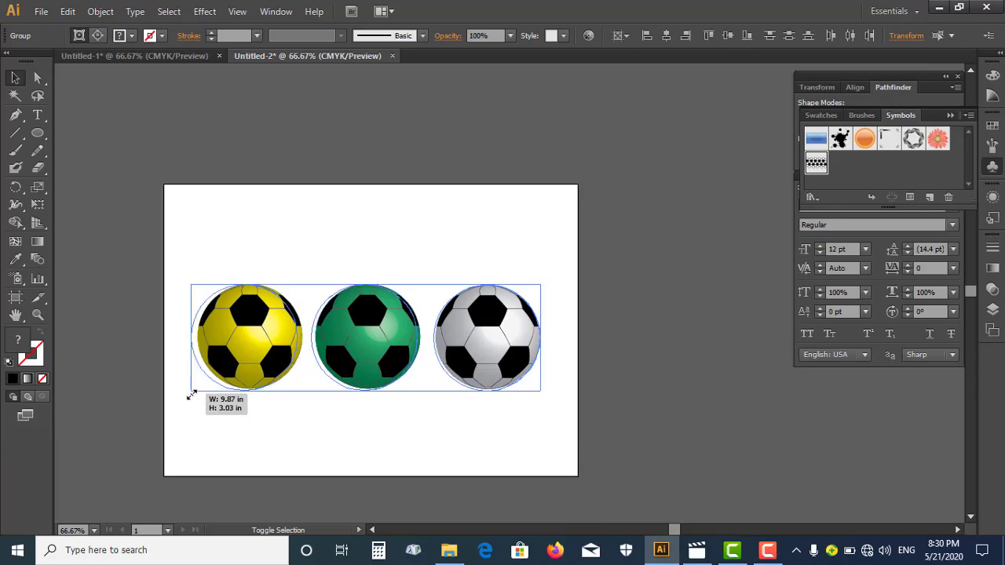
Step: Scroll the view, then select the white ball and finally the green ball on its own
{"action": "left_click", "coordinate": [386, 256]}
{"action": "scroll", "coordinate": [398, 243], "scroll_direction": "down", "scroll_amount": 2}
{"action": "scroll", "coordinate": [410, 242], "scroll_direction": "up", "scroll_amount": 1}
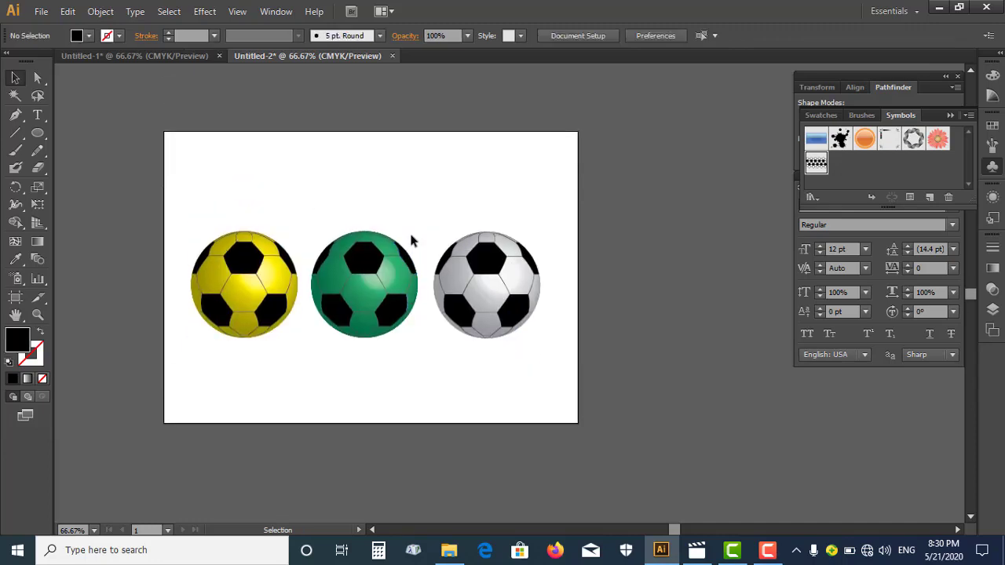
{"action": "scroll", "coordinate": [412, 226], "scroll_direction": "down", "scroll_amount": 1}
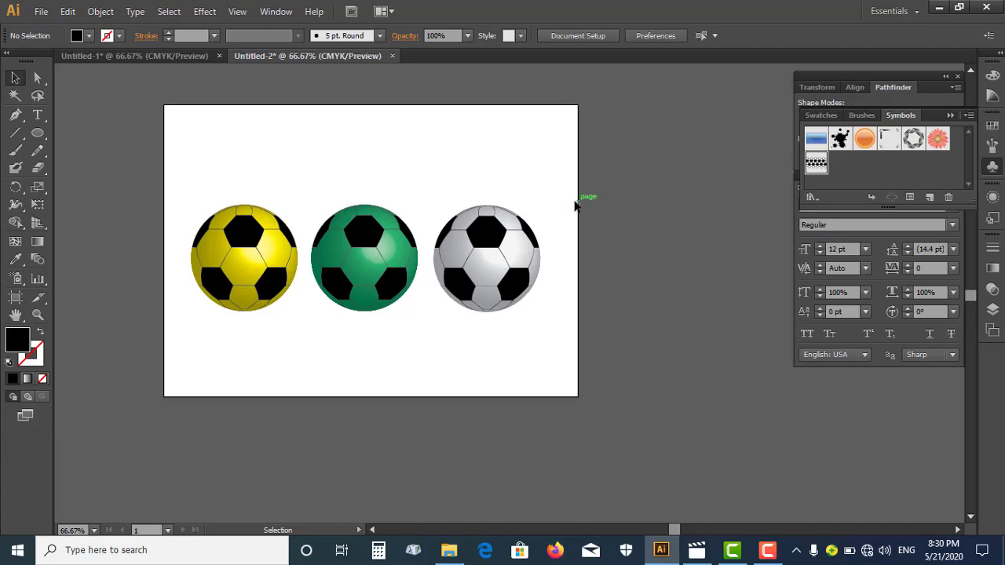
{"action": "left_click", "coordinate": [477, 238]}
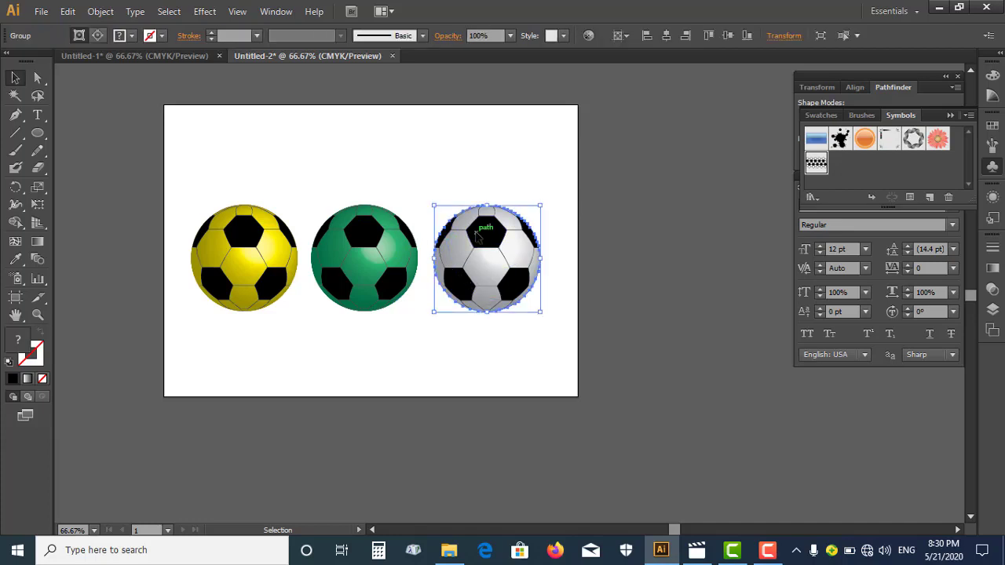
{"action": "left_click", "coordinate": [366, 237]}
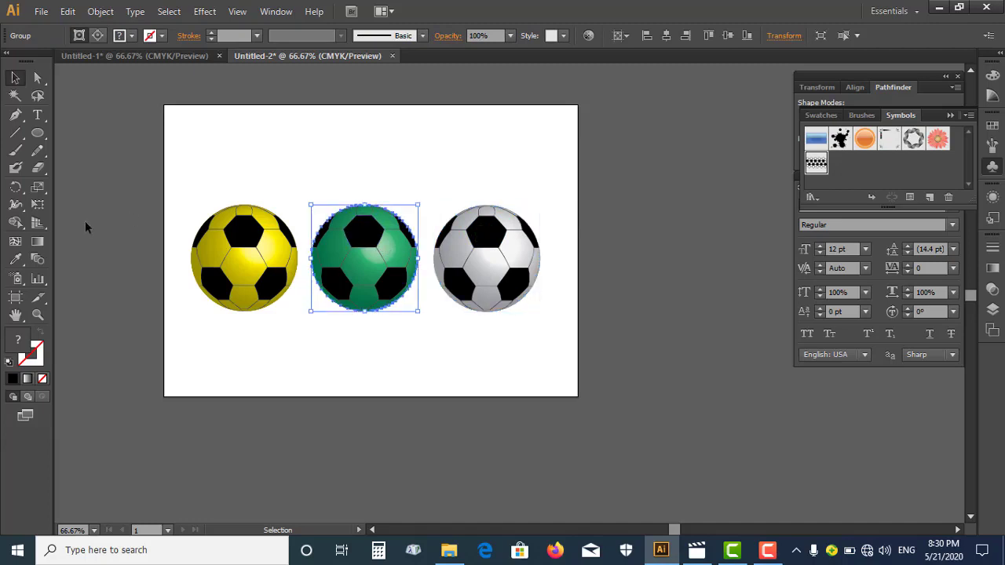